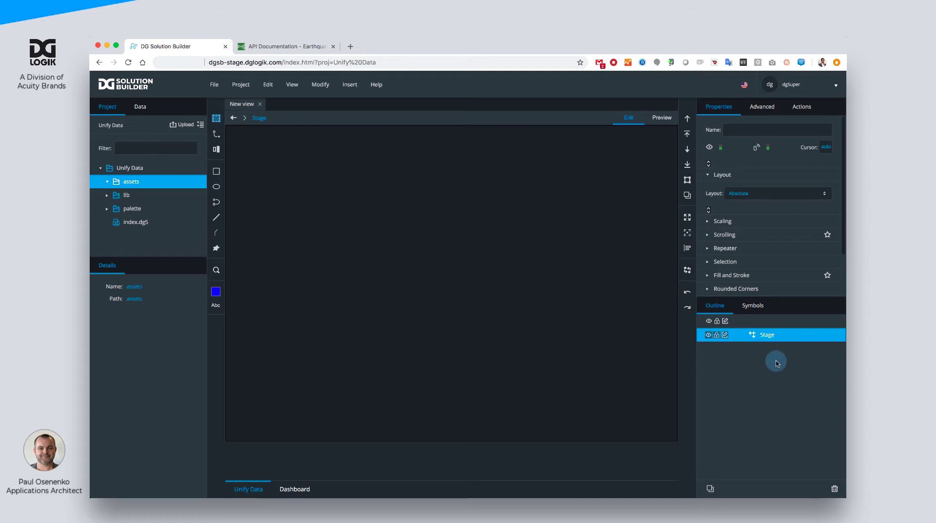
- Open the Stage's dataflow and add a String Loader block to it
{"action": "right_click", "coordinate": [767, 338]}
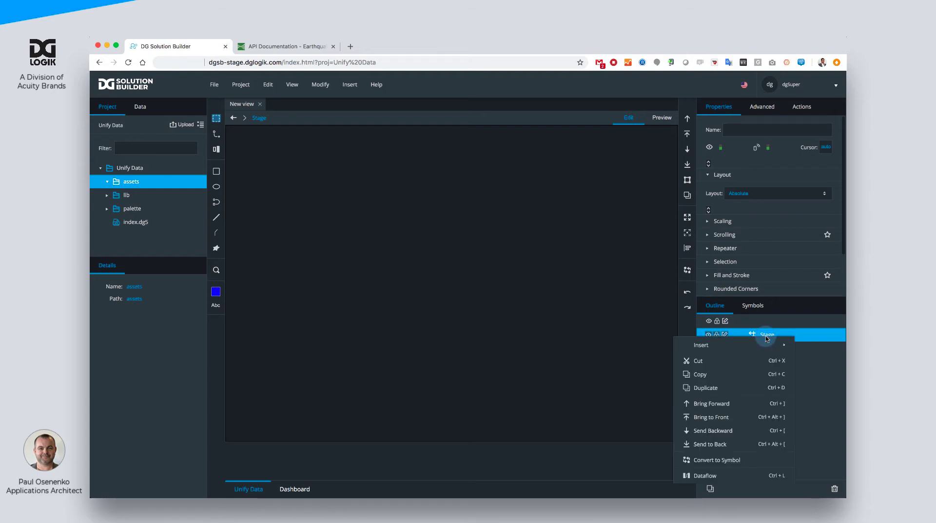
{"action": "left_click", "coordinate": [721, 474]}
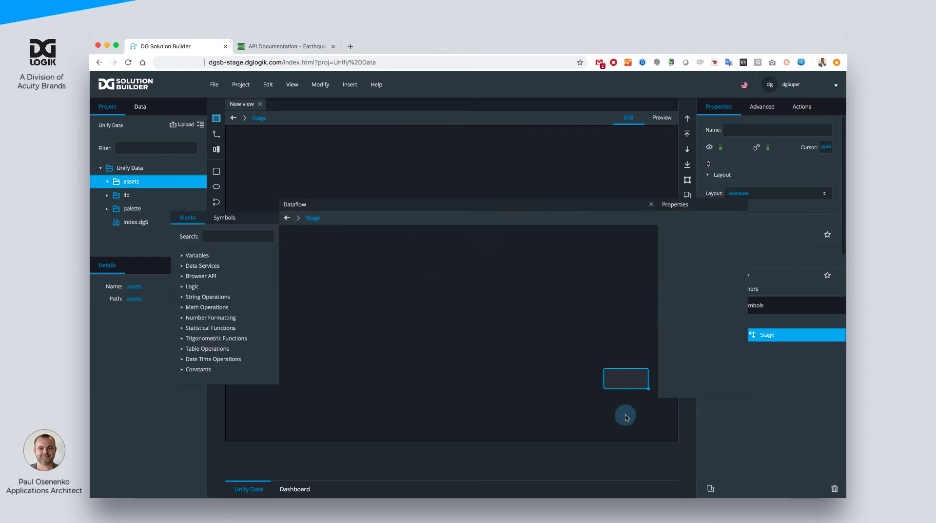
{"action": "left_click_drag", "start_coordinate": [417, 211], "coordinate": [384, 152]}
{"action": "left_click", "coordinate": [238, 179]}
{"action": "type", "text": "str"}
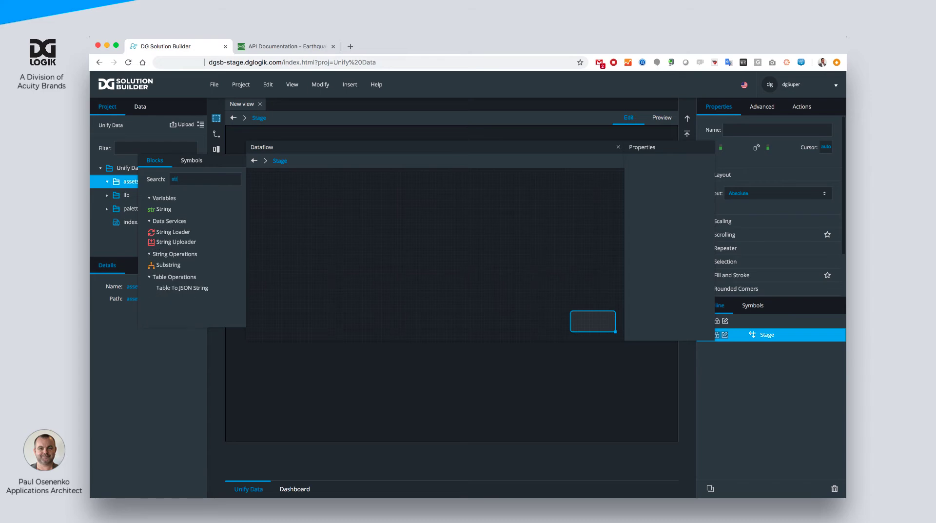
{"action": "left_click_drag", "start_coordinate": [209, 232], "coordinate": [276, 190]}
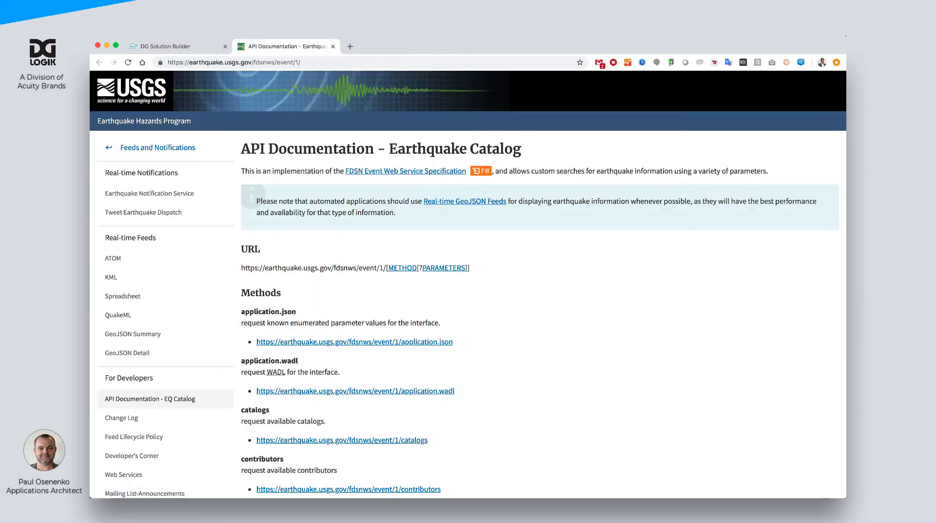
- Copy the example GeoJSON query URL from the USGS earthquake API documentation page into the String Loader's path
{"action": "left_click", "coordinate": [282, 47]}
{"action": "scroll", "coordinate": [369, 227], "scroll_direction": "down", "scroll_amount": 5}
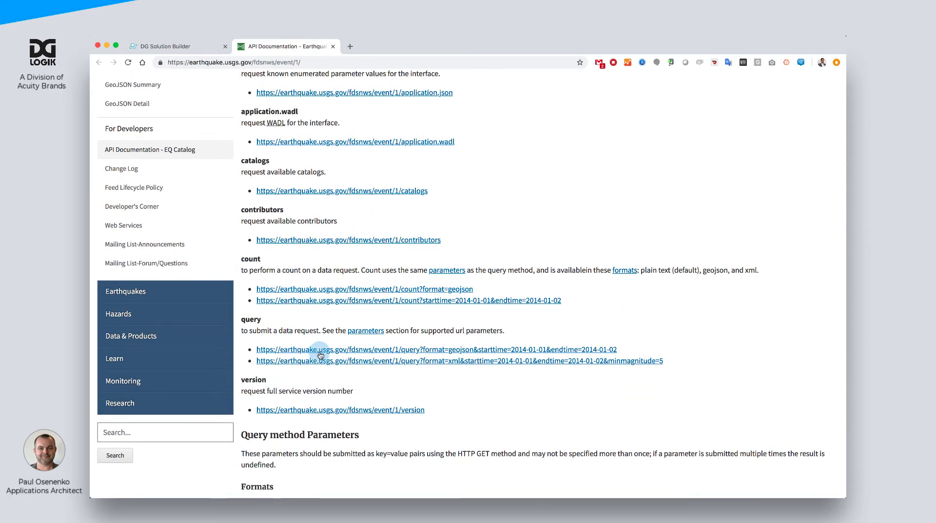
{"action": "left_click_drag", "start_coordinate": [626, 350], "coordinate": [257, 355]}
{"action": "key", "text": "ctrl+shift+Tab"}
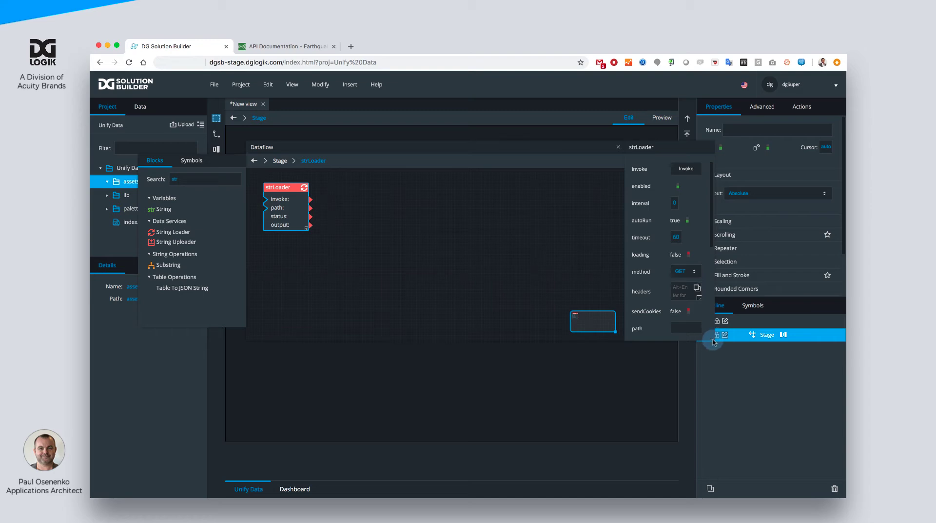
{"action": "left_click_drag", "start_coordinate": [713, 340], "coordinate": [787, 422]}
{"action": "scroll", "coordinate": [746, 379], "scroll_direction": "down", "scroll_amount": 2}
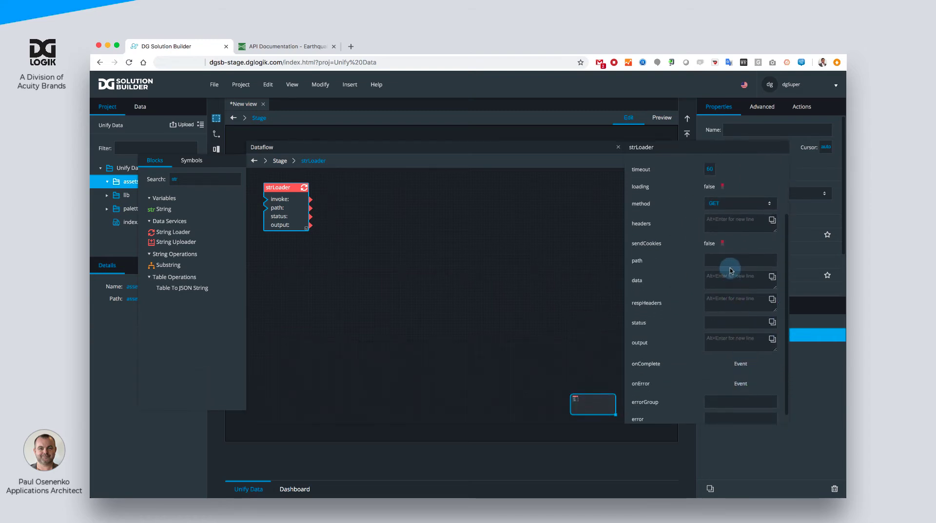
{"action": "left_click", "coordinate": [717, 265]}
{"action": "key", "text": "cmd+v"}
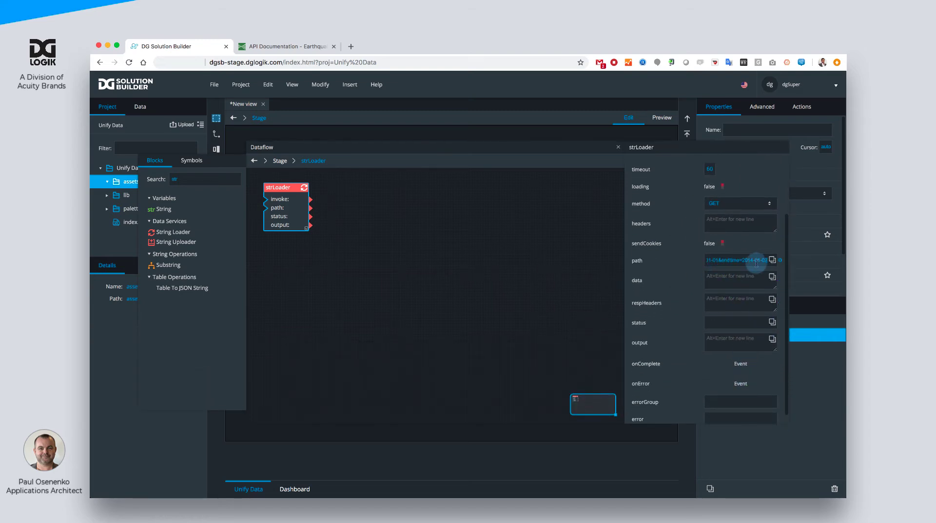
- Change the dates in the String Loader's path to starttime 2019-03-13 and endtime 2019-03-14, and apply them
{"action": "left_click", "coordinate": [772, 260]}
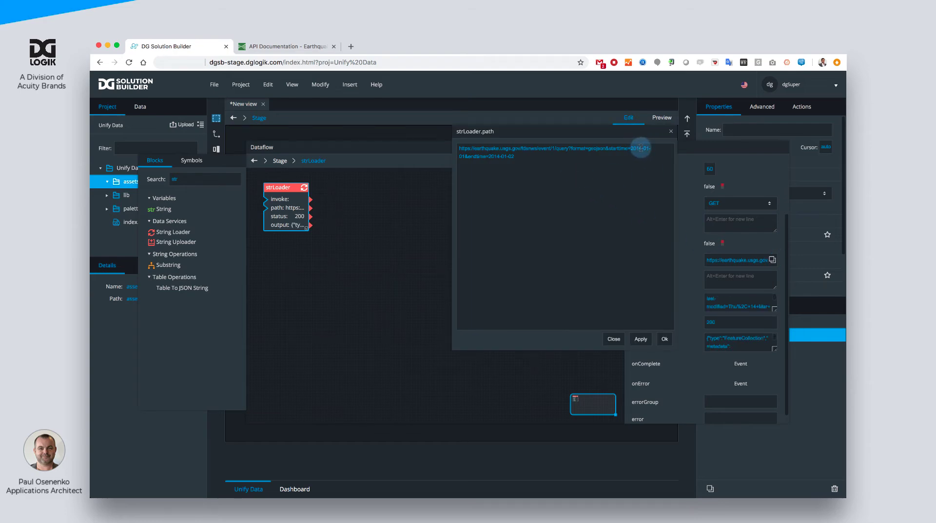
{"action": "key", "text": "BackSpace"}
{"action": "left_click", "coordinate": [465, 157]}
{"action": "left_click", "coordinate": [498, 157]}
{"action": "key", "text": "BackSpace"}
{"action": "type", "text": "9"}
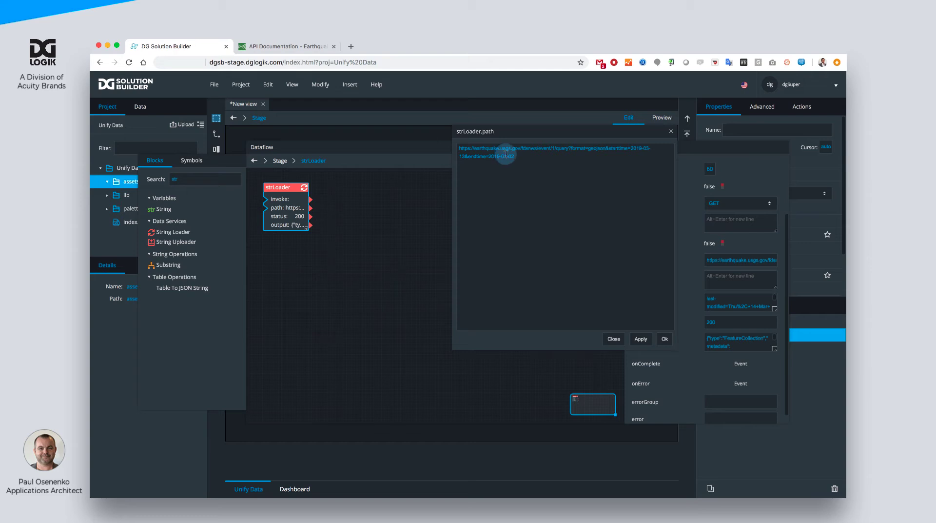
{"action": "key", "text": "BackSpace"}
{"action": "type", "text": "3"}
{"action": "key", "text": "BackSpace"}
{"action": "key", "text": "BackSpace"}
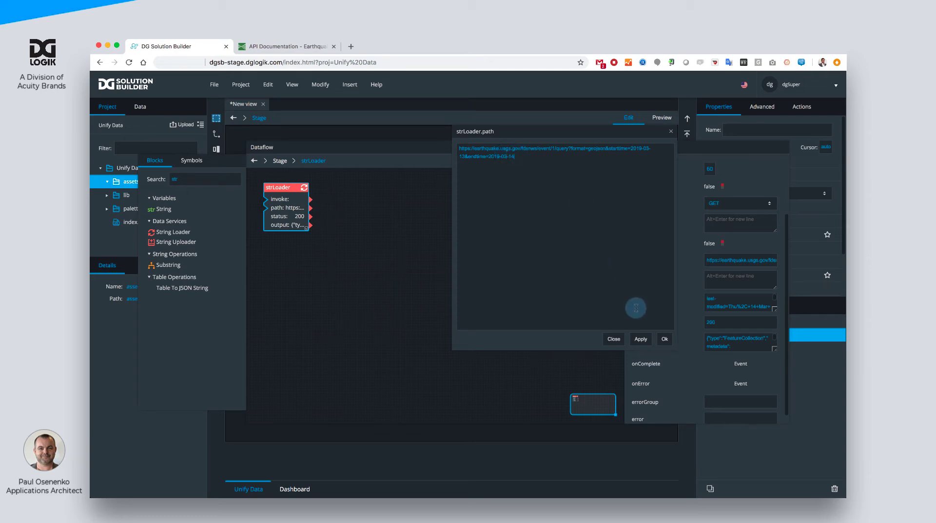
{"action": "left_click", "coordinate": [662, 339]}
- Invoke the String Loader to load the earthquake data for the new date range
{"action": "scroll", "coordinate": [701, 303], "scroll_direction": "up", "scroll_amount": 3}
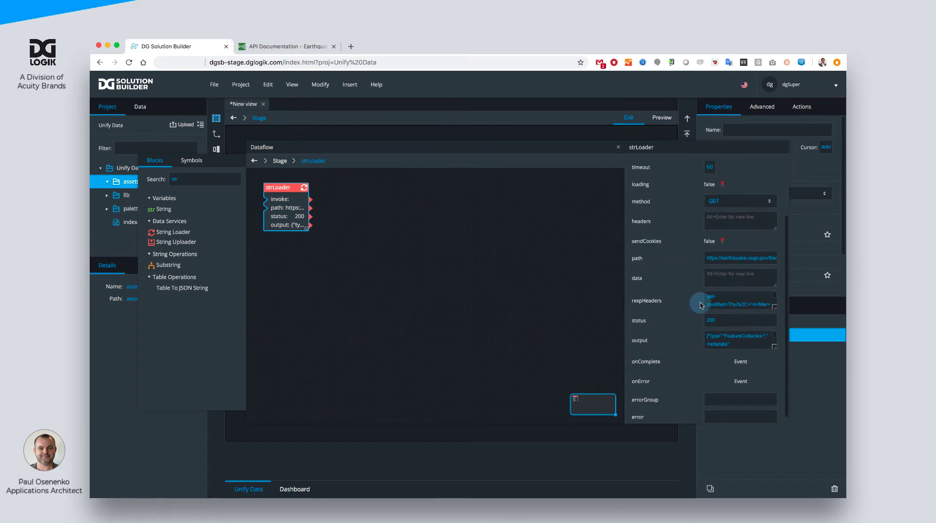
{"action": "left_click", "coordinate": [721, 226]}
{"action": "left_click", "coordinate": [732, 169]}
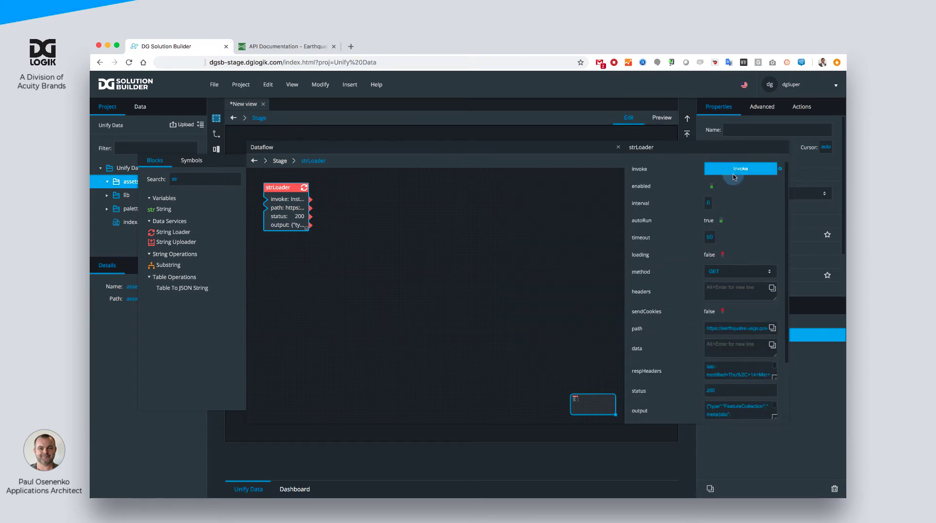
- Examine the String Loader's full JSON output in an enlarged text window, then close it
{"action": "scroll", "coordinate": [739, 273], "scroll_direction": "down", "scroll_amount": 3}
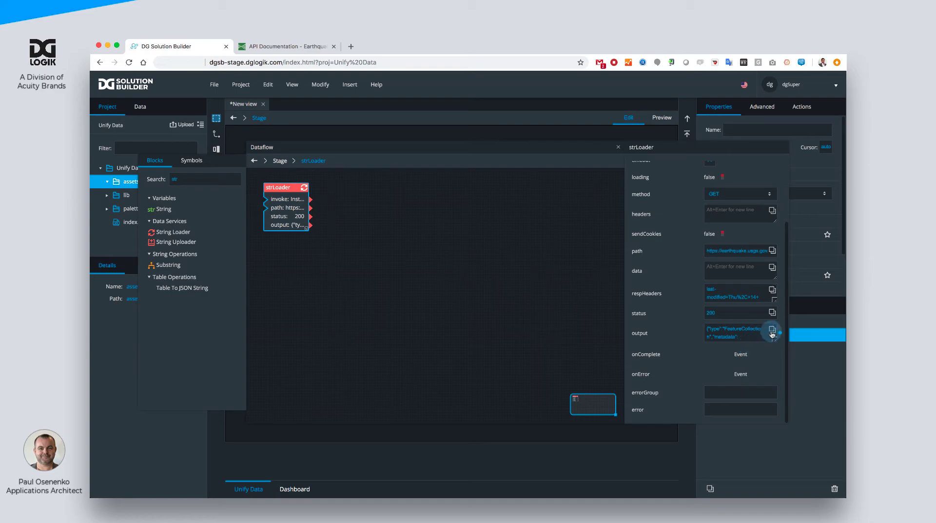
{"action": "left_click", "coordinate": [772, 330]}
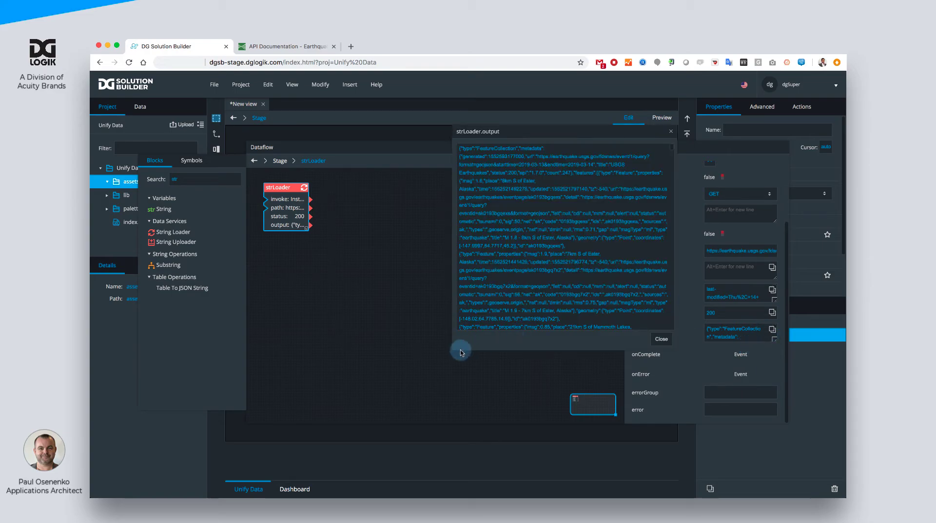
{"action": "left_click_drag", "start_coordinate": [453, 350], "coordinate": [304, 384]}
{"action": "scroll", "coordinate": [381, 314], "scroll_direction": "down", "scroll_amount": 10}
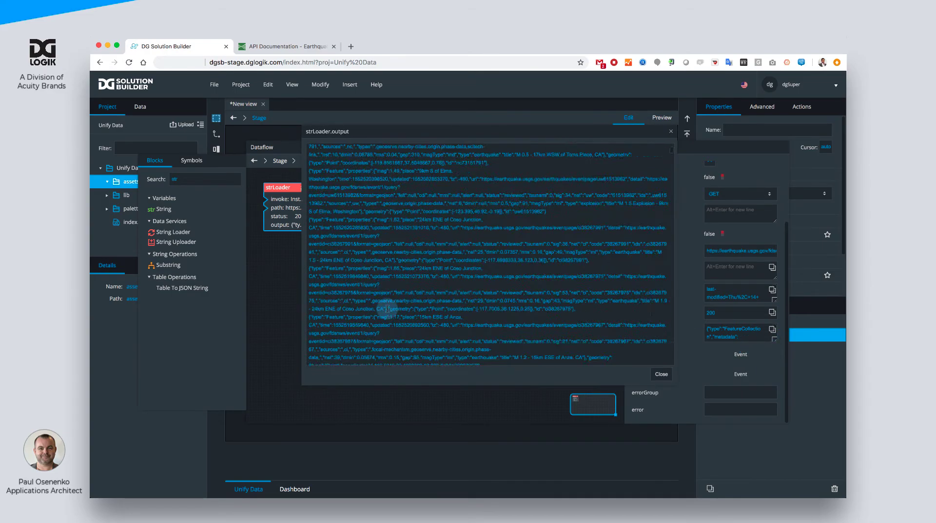
{"action": "scroll", "coordinate": [388, 308], "scroll_direction": "down", "scroll_amount": 10}
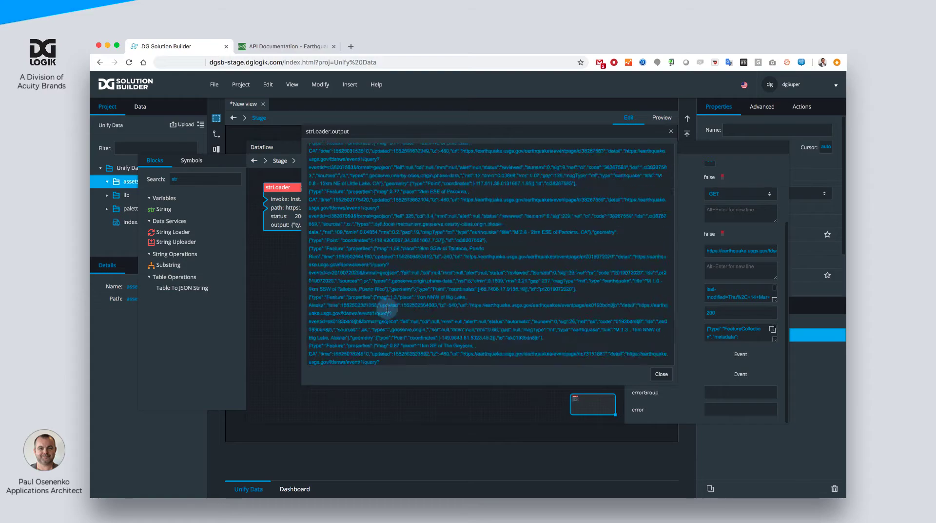
{"action": "left_click", "coordinate": [661, 374]}
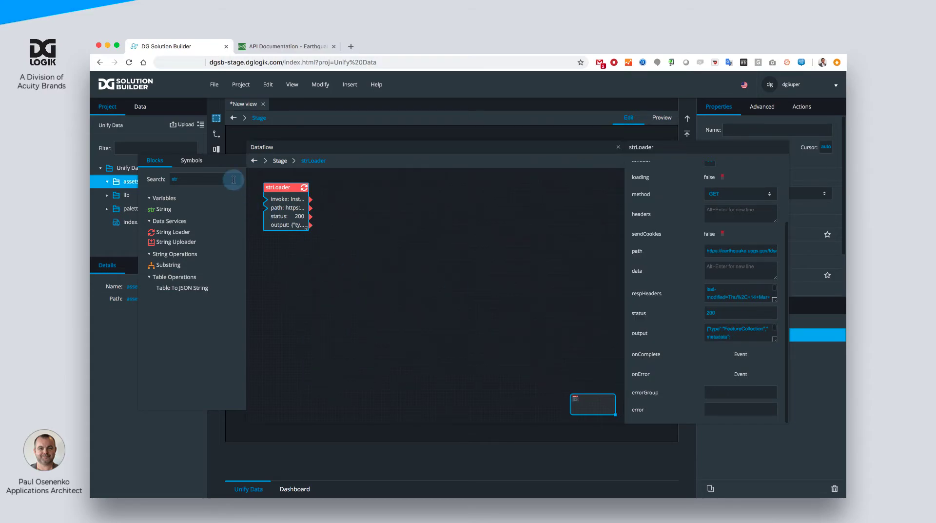
- Add a JSON Parser block beside the String Loader and connect the loader's output to the parser's input
{"action": "type", "text": "json"}
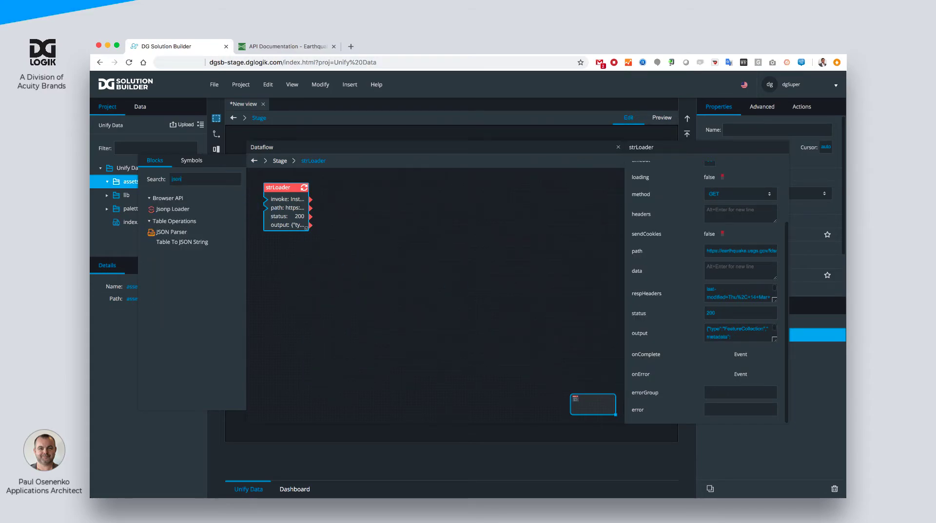
{"action": "left_click_drag", "start_coordinate": [171, 232], "coordinate": [341, 190]}
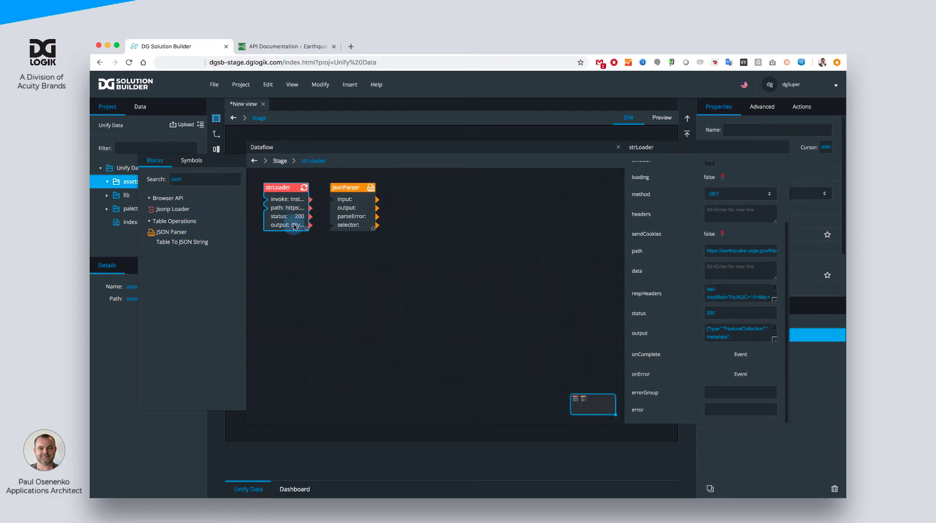
{"action": "left_click_drag", "start_coordinate": [292, 226], "coordinate": [333, 199]}
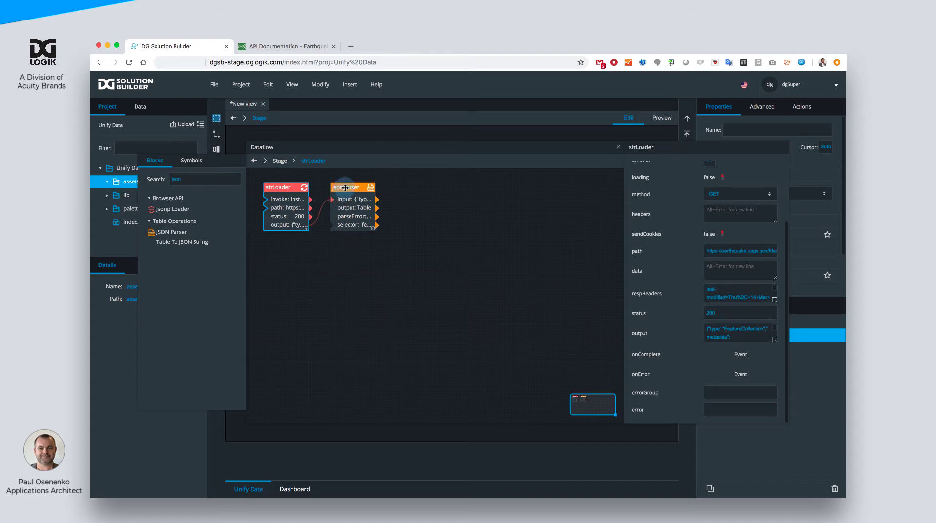
- Examine the columns of the JSON Parser's output table through to the geometry and id fields, then close it
{"action": "left_click", "coordinate": [345, 187]}
{"action": "left_click", "coordinate": [715, 193]}
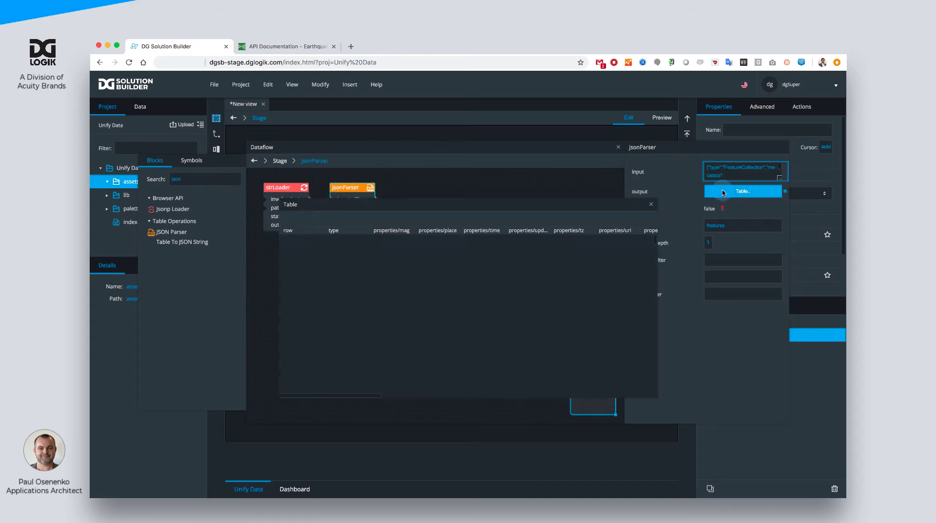
{"action": "scroll", "coordinate": [535, 269], "scroll_direction": "right", "scroll_amount": 10}
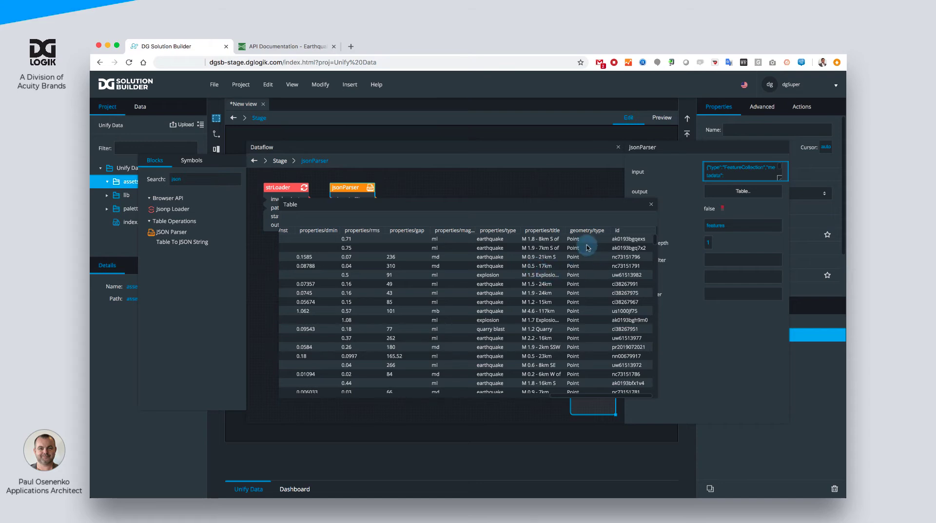
{"action": "left_click_drag", "start_coordinate": [557, 204], "coordinate": [456, 220]}
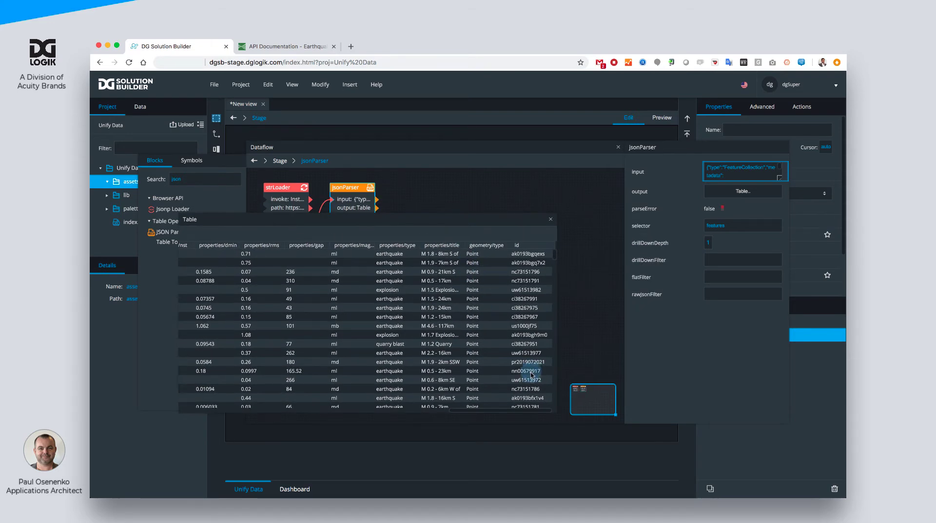
{"action": "left_click_drag", "start_coordinate": [554, 412], "coordinate": [605, 425]}
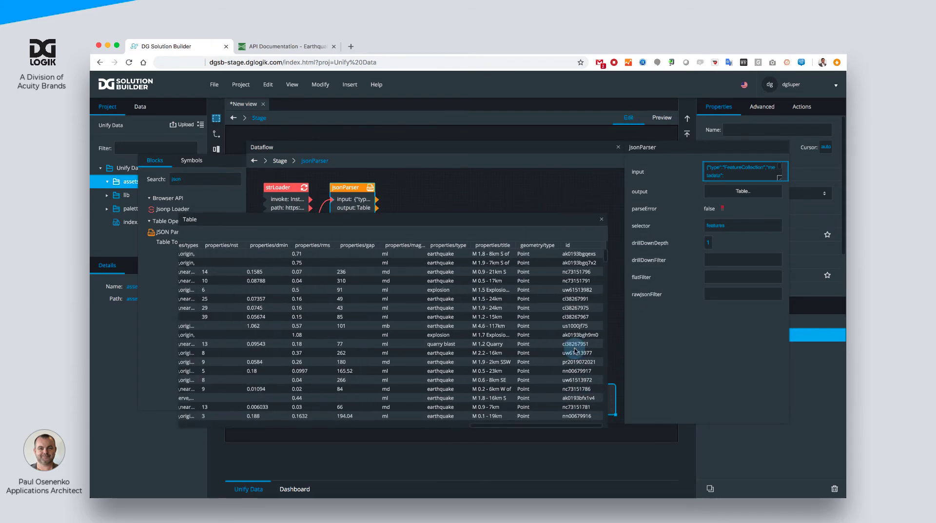
{"action": "left_click", "coordinate": [602, 221]}
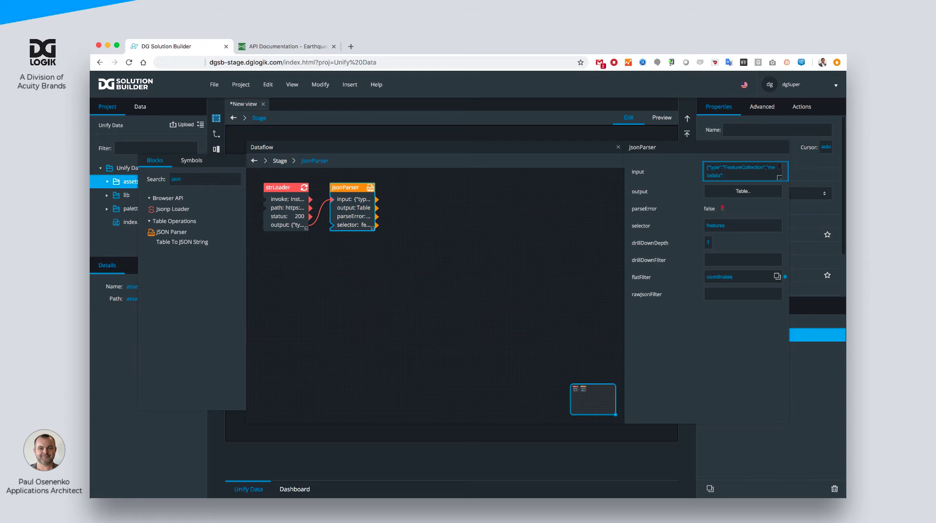
- Set the JSON Parser's flatFilter to coordinates and widen the geometry/coordinates/0 and geometry/coordinates/1 columns in its output table
{"action": "left_click", "coordinate": [761, 193]}
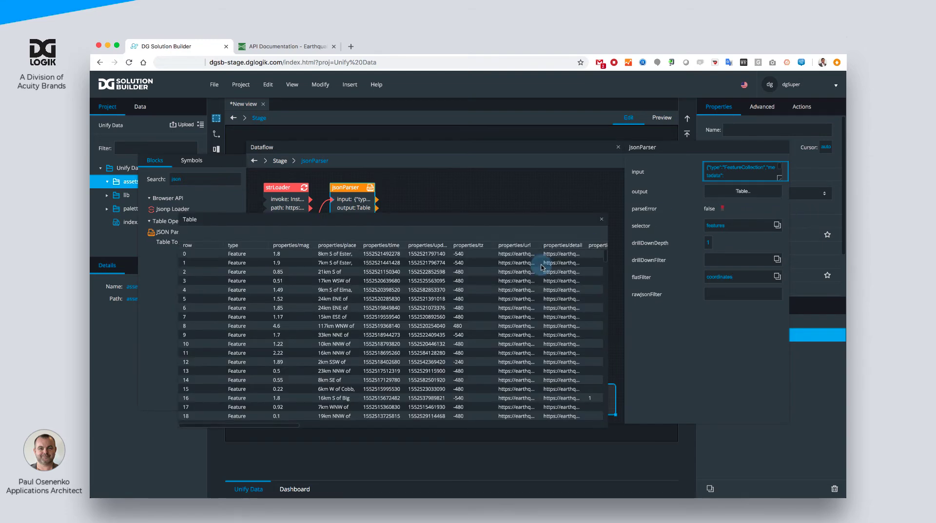
{"action": "scroll", "coordinate": [541, 267], "scroll_direction": "right", "scroll_amount": 10}
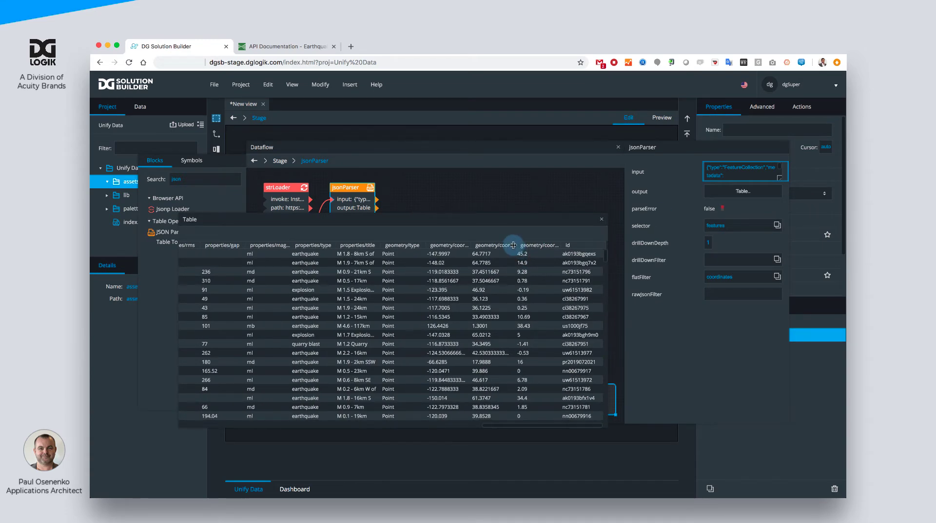
{"action": "left_click_drag", "start_coordinate": [515, 245], "coordinate": [555, 245]}
{"action": "left_click_drag", "start_coordinate": [471, 244], "coordinate": [495, 245]}
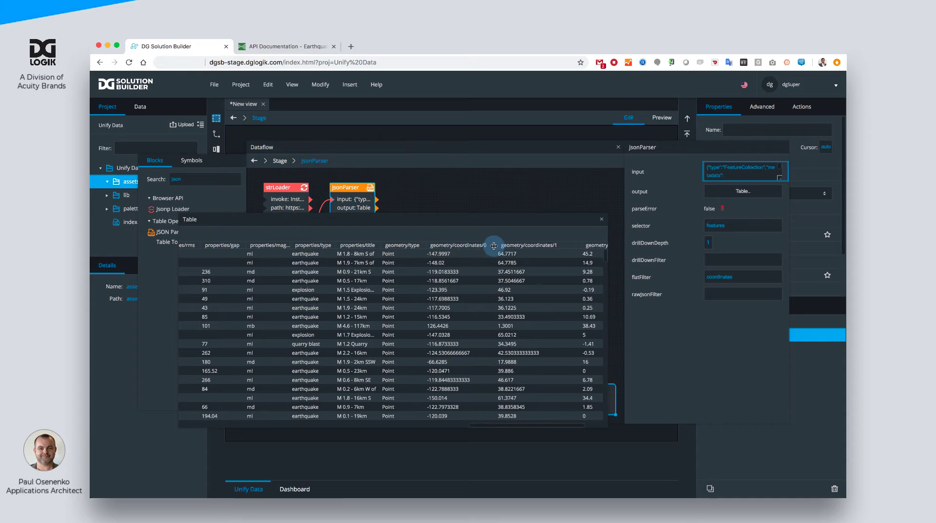
{"action": "left_click", "coordinate": [519, 264]}
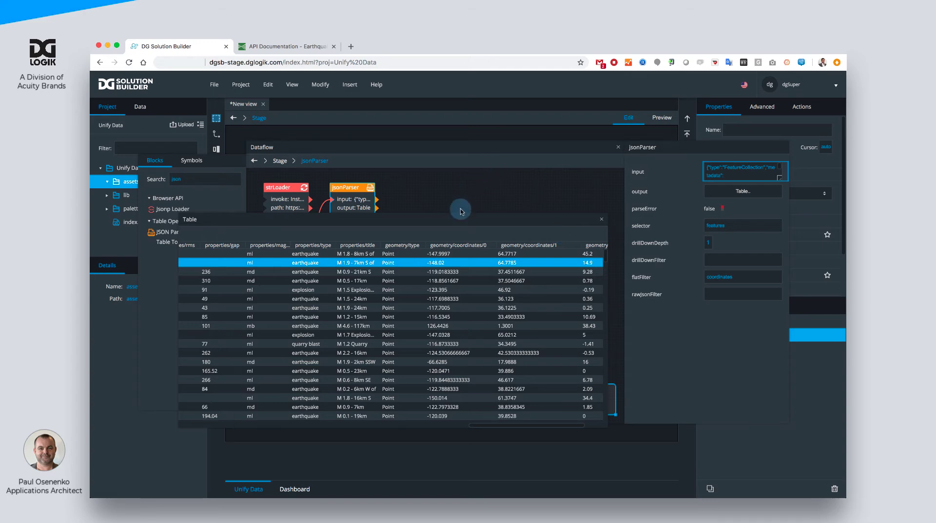
- Examine the coordinate and properties/time columns of the parser's output table, then close the table
{"action": "left_click_drag", "start_coordinate": [455, 220], "coordinate": [503, 190]}
{"action": "scroll", "coordinate": [530, 269], "scroll_direction": "right", "scroll_amount": 3}
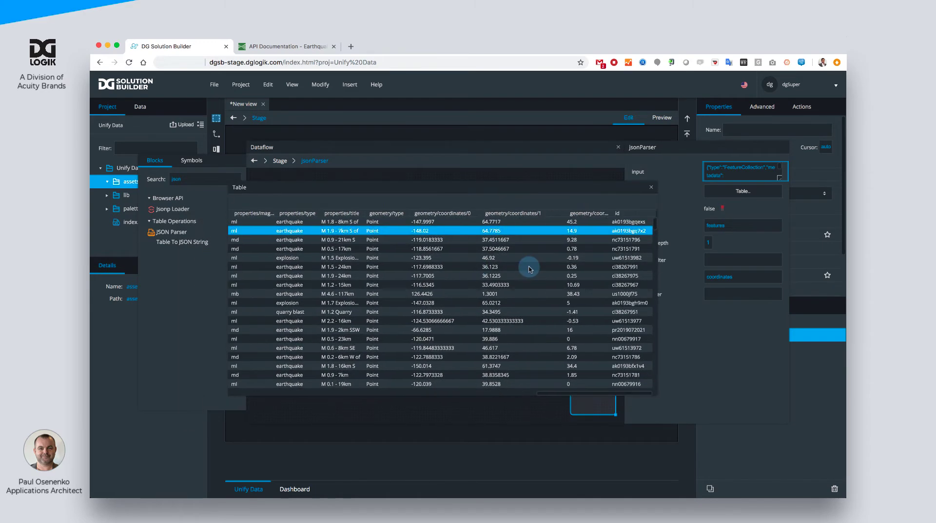
{"action": "scroll", "coordinate": [531, 268], "scroll_direction": "left", "scroll_amount": 5}
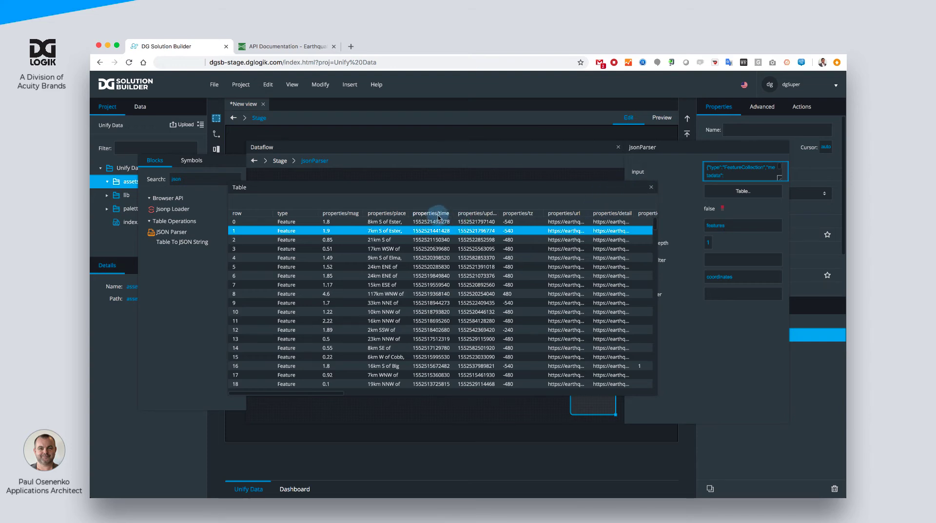
{"action": "left_click_drag", "start_coordinate": [452, 215], "coordinate": [462, 215]}
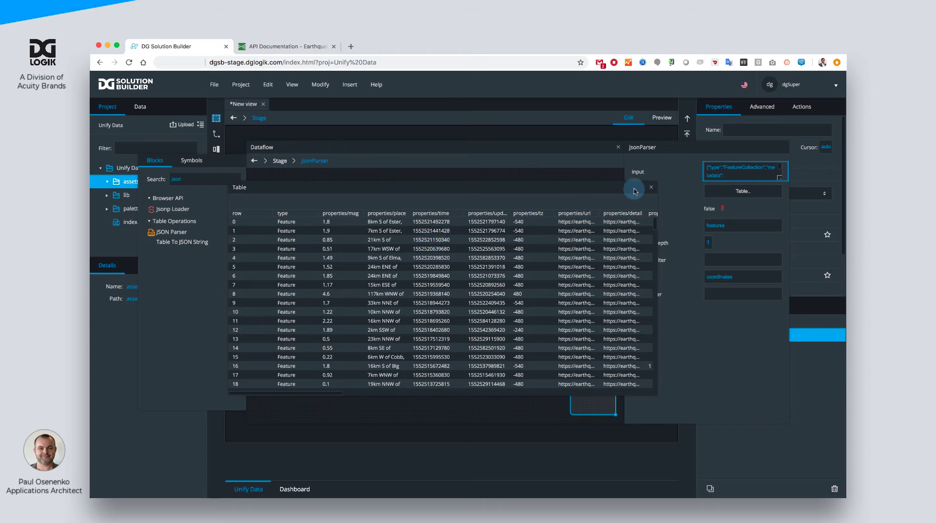
{"action": "left_click", "coordinate": [651, 188]}
- Add a Column Mapping block beside the JSON Parser and connect the parser's output to the mapping block's input
{"action": "double_click", "coordinate": [229, 179]}
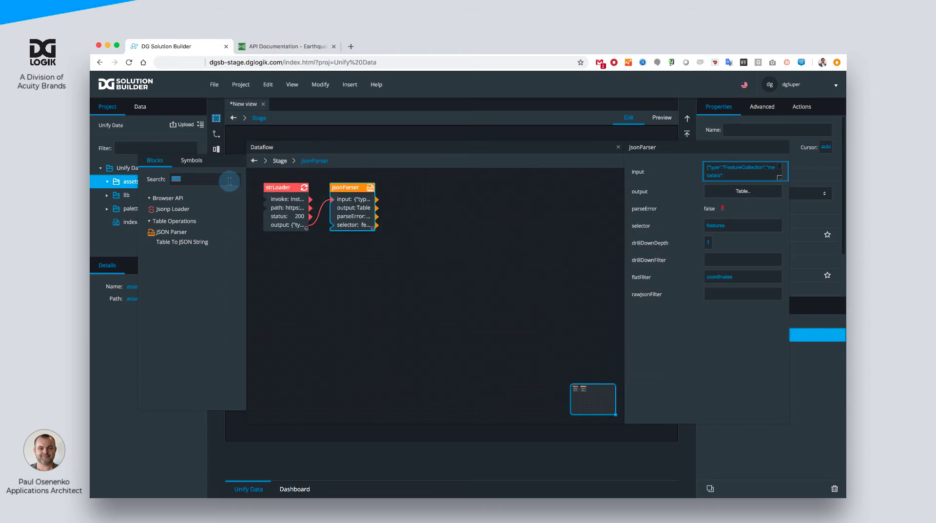
{"action": "type", "text": "map"}
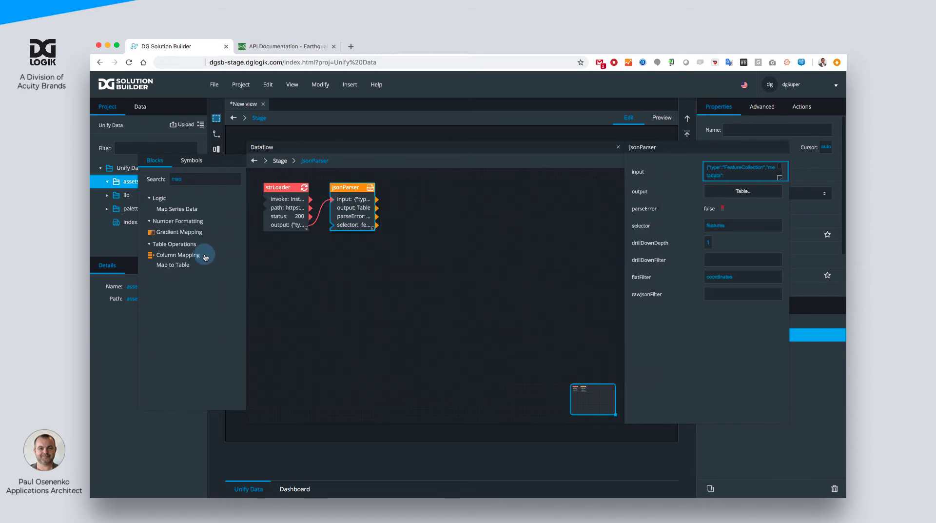
{"action": "left_click_drag", "start_coordinate": [192, 254], "coordinate": [409, 190]}
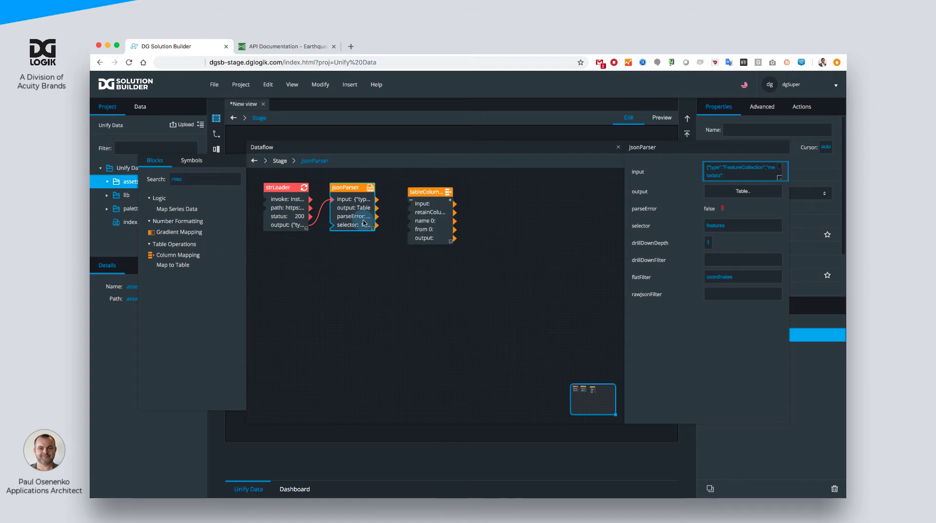
{"action": "left_click_drag", "start_coordinate": [367, 211], "coordinate": [408, 187]}
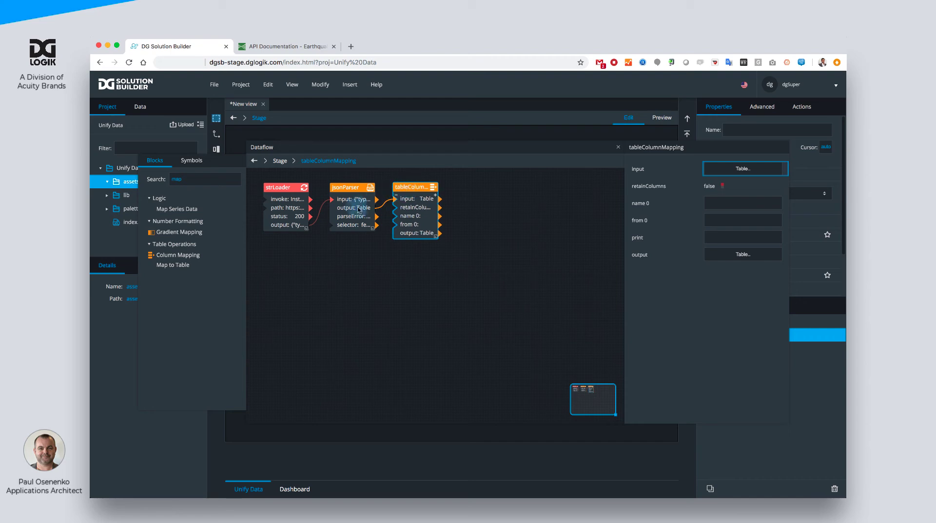
{"action": "left_click", "coordinate": [356, 207]}
{"action": "left_click", "coordinate": [400, 211]}
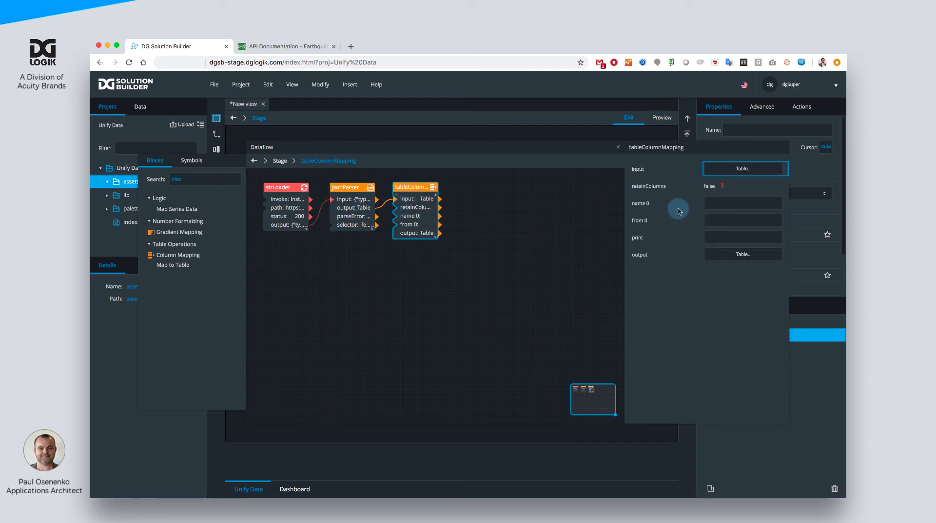
- Name the mapping's first column Date and source it from a dateFormat expression on properties/time with format MM-DD-yyyy h:mm a
{"action": "left_click", "coordinate": [714, 203]}
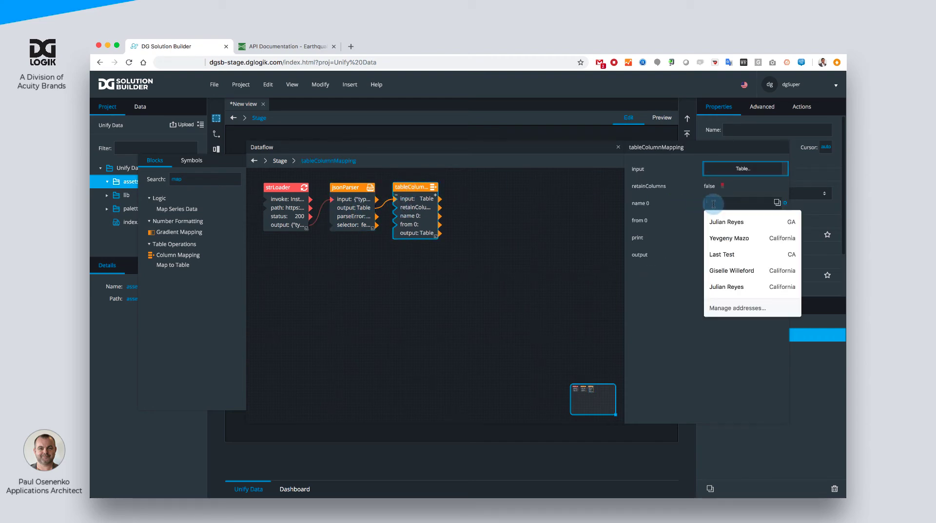
{"action": "type", "text": "S"}
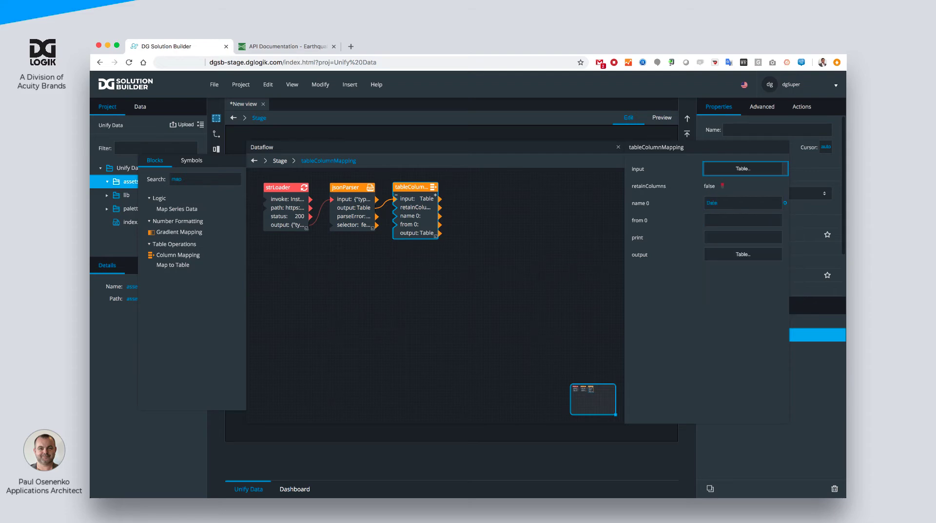
{"action": "left_click", "coordinate": [725, 220]}
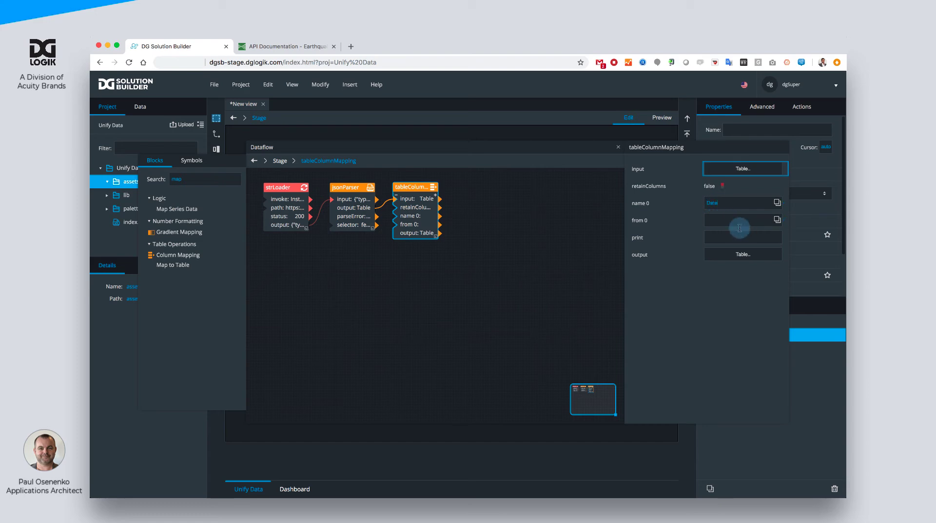
{"action": "left_click", "coordinate": [721, 169]}
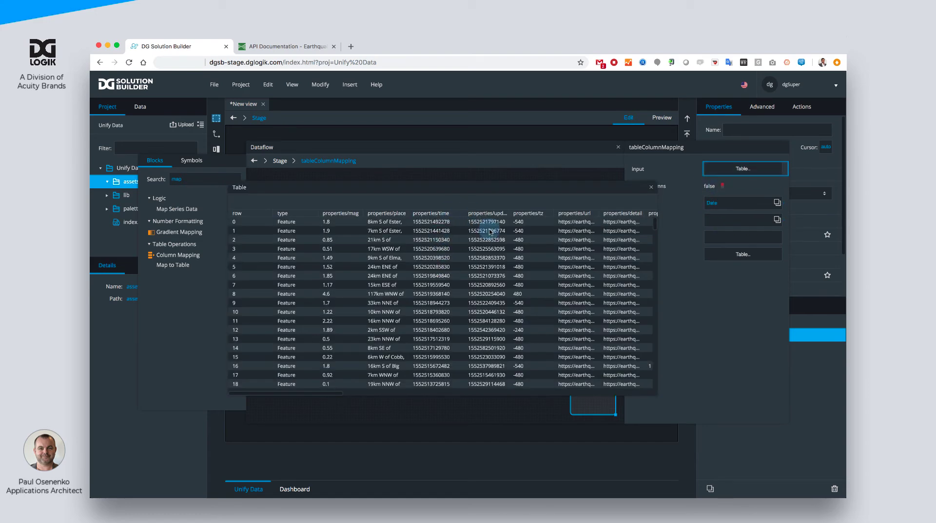
{"action": "left_click", "coordinate": [439, 213]}
{"action": "right_click", "coordinate": [444, 218]}
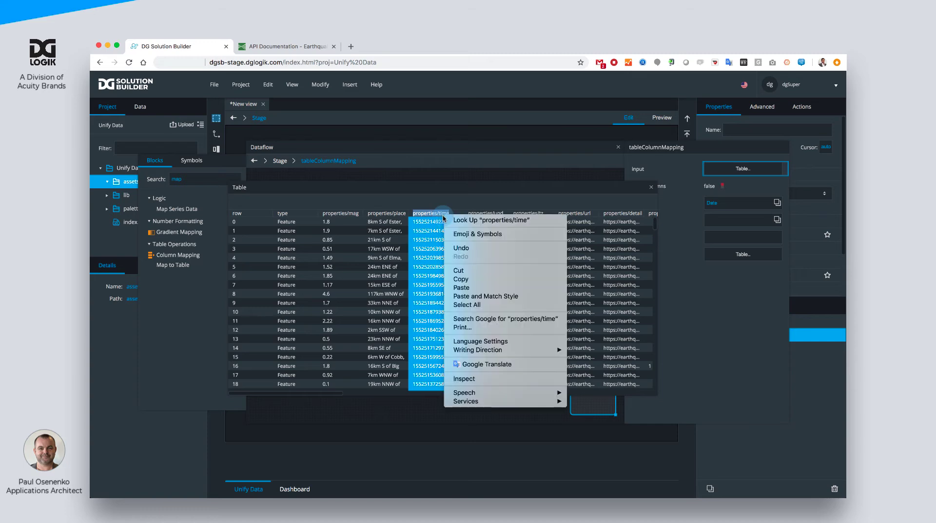
{"action": "left_click", "coordinate": [461, 279]}
{"action": "left_click", "coordinate": [712, 217]}
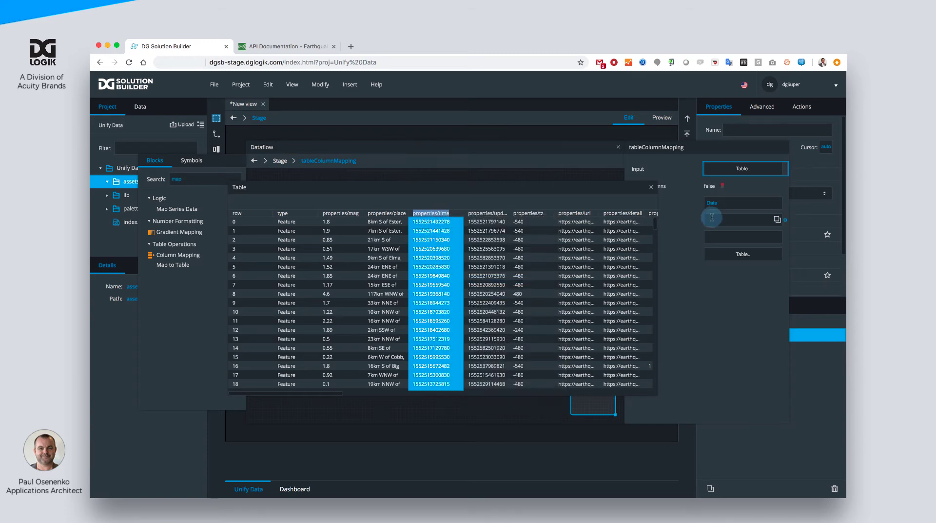
{"action": "left_click", "coordinate": [717, 216]}
{"action": "type", "text": "="}
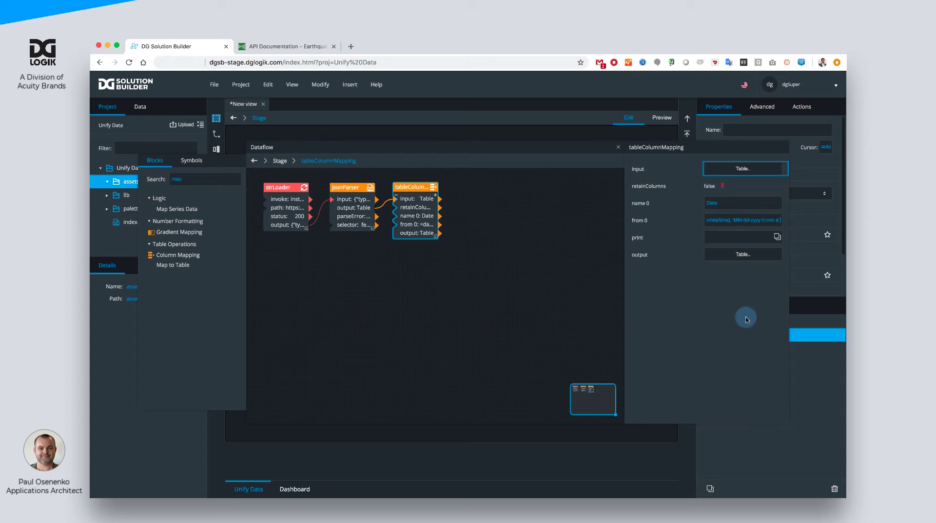
- Examine the full date and time values in the column mapping's output table, widening the Date column, and return to the dataflow
{"action": "left_click", "coordinate": [744, 254]}
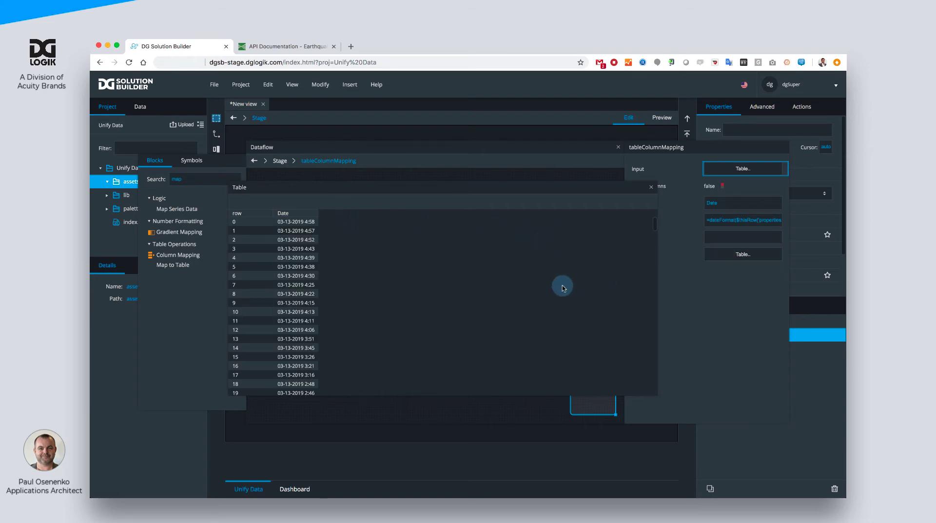
{"action": "left_click_drag", "start_coordinate": [352, 214], "coordinate": [315, 141]}
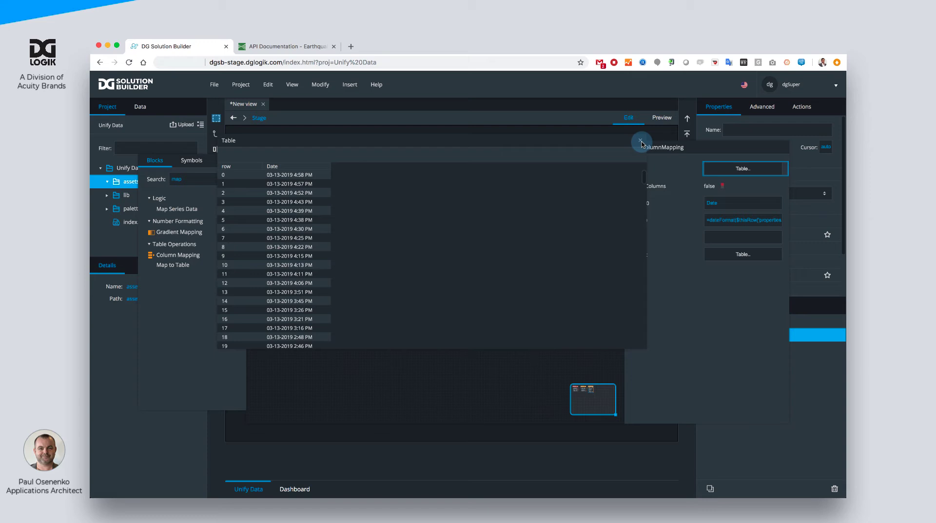
{"action": "left_click", "coordinate": [709, 308]}
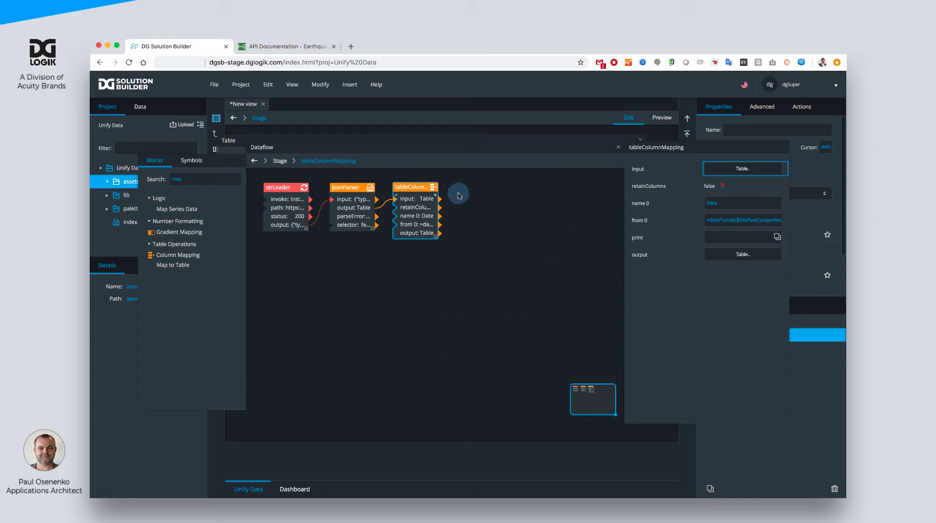
- Add four more name and from pairs to the Column Mapping block
{"action": "left_click", "coordinate": [436, 197]}
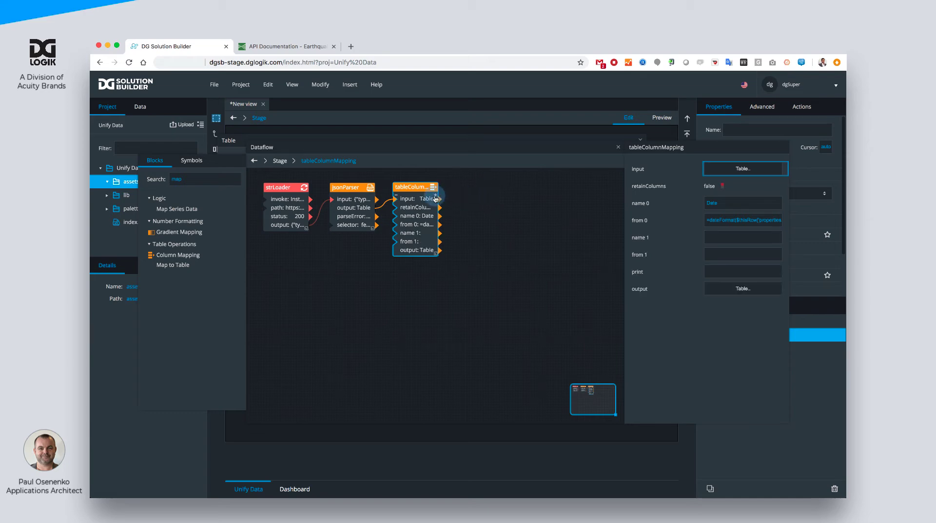
{"action": "left_click", "coordinate": [436, 197]}
{"action": "left_click", "coordinate": [436, 196]}
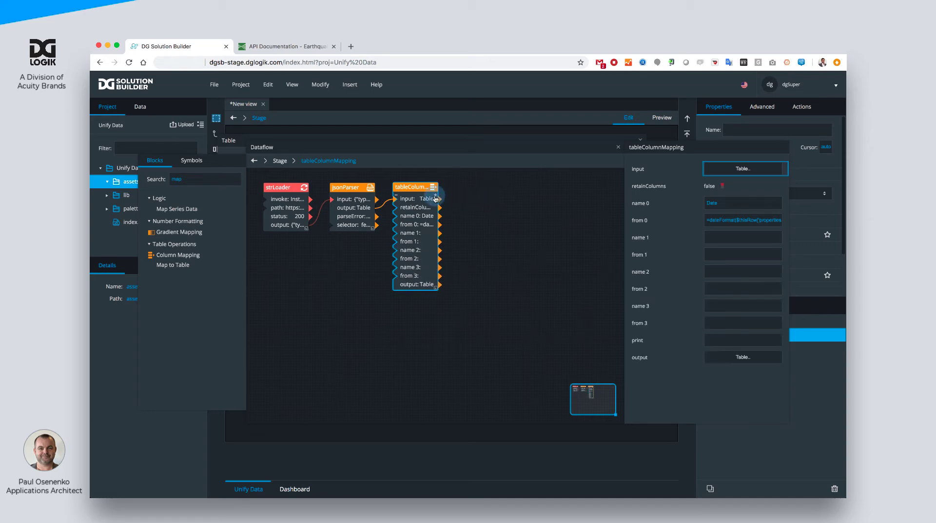
{"action": "left_click", "coordinate": [436, 197]}
- Set name 1 of the column mapping to Magnitude and from 1 to properties/mag, copied from the input table
{"action": "left_click", "coordinate": [714, 239]}
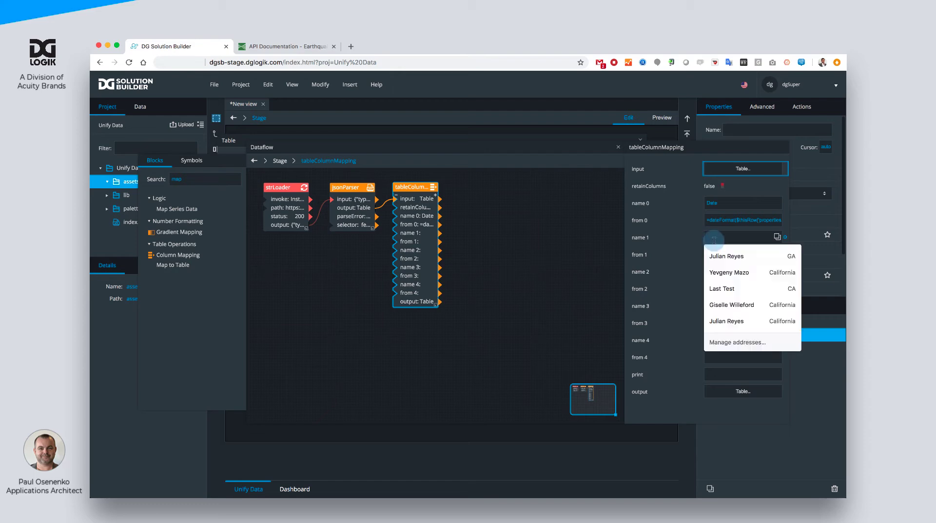
{"action": "type", "text": "Magnitude"}
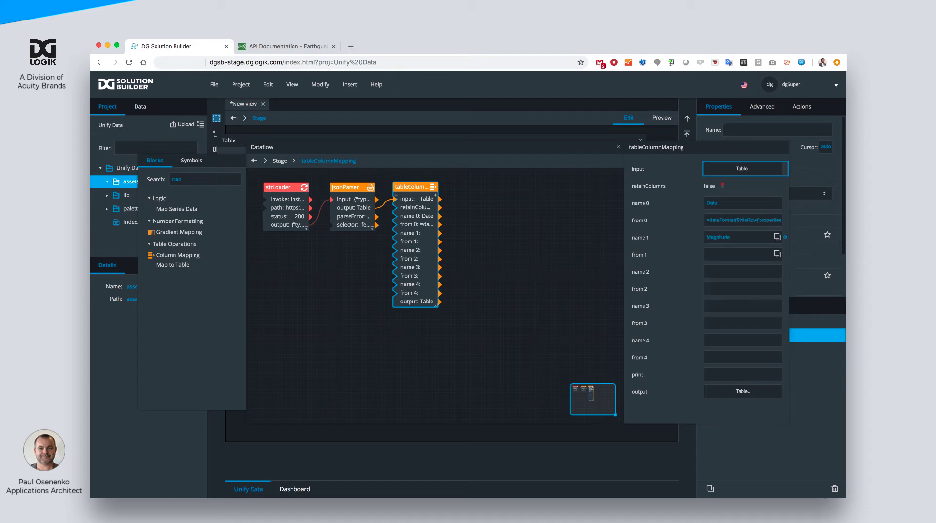
{"action": "left_click", "coordinate": [741, 166]}
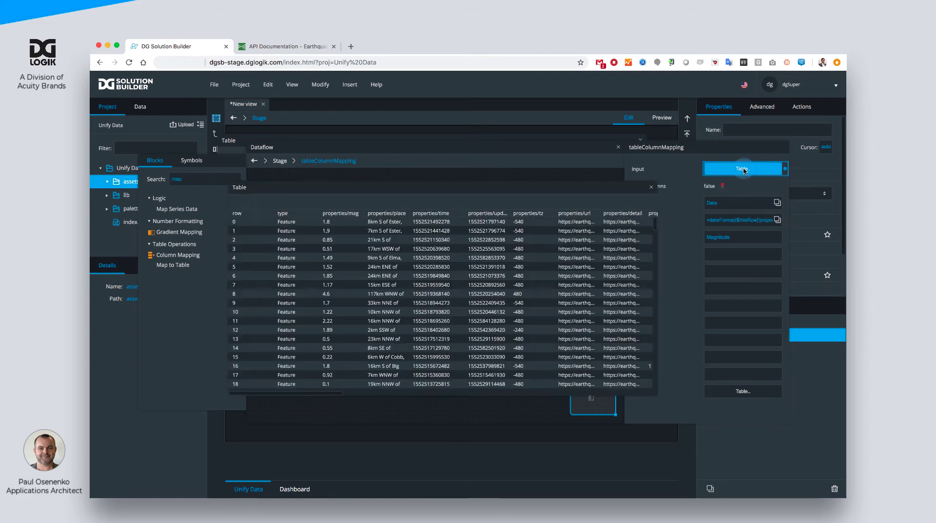
{"action": "left_click", "coordinate": [341, 213]}
{"action": "right_click", "coordinate": [345, 213]}
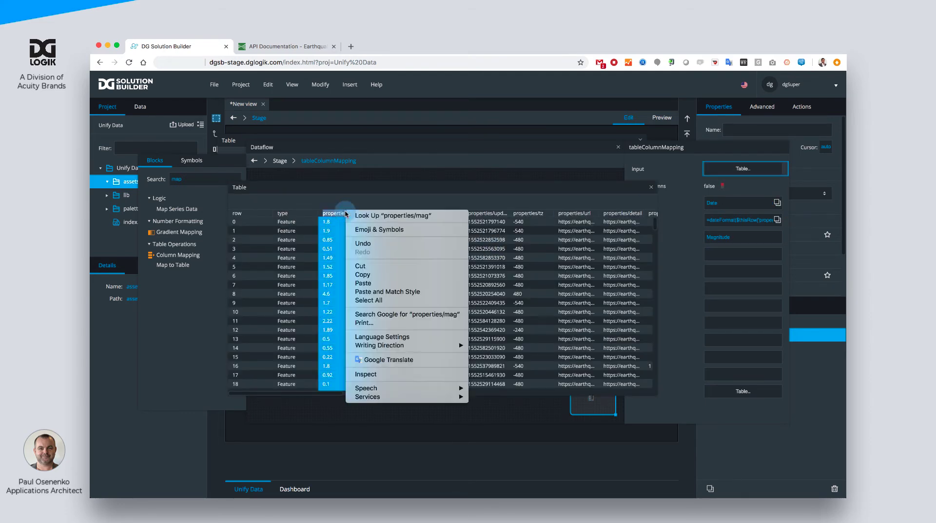
{"action": "left_click", "coordinate": [364, 274]}
{"action": "left_click", "coordinate": [709, 255]}
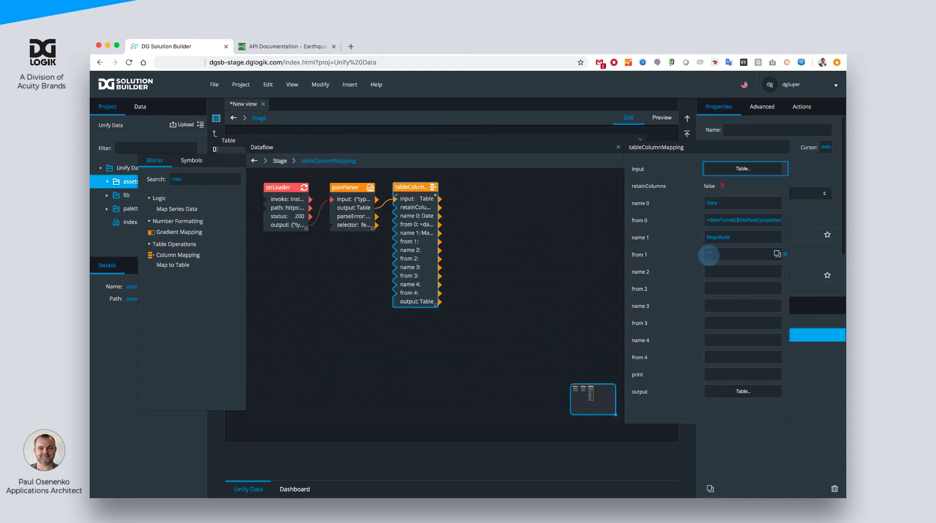
- Set name 2 of the column mapping to Lat and from 2 to geometry/coordinates/0, copied from the input table
{"action": "left_click", "coordinate": [716, 272]}
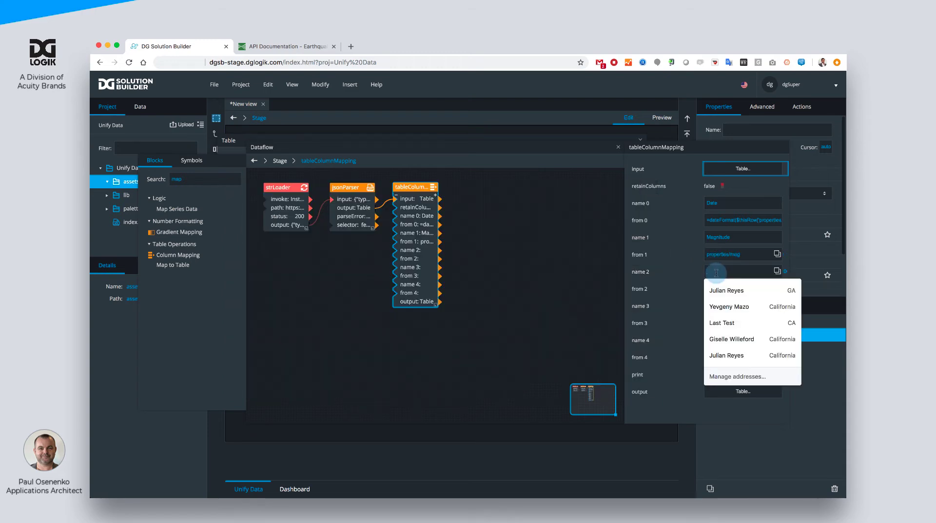
{"action": "type", "text": "Lat"}
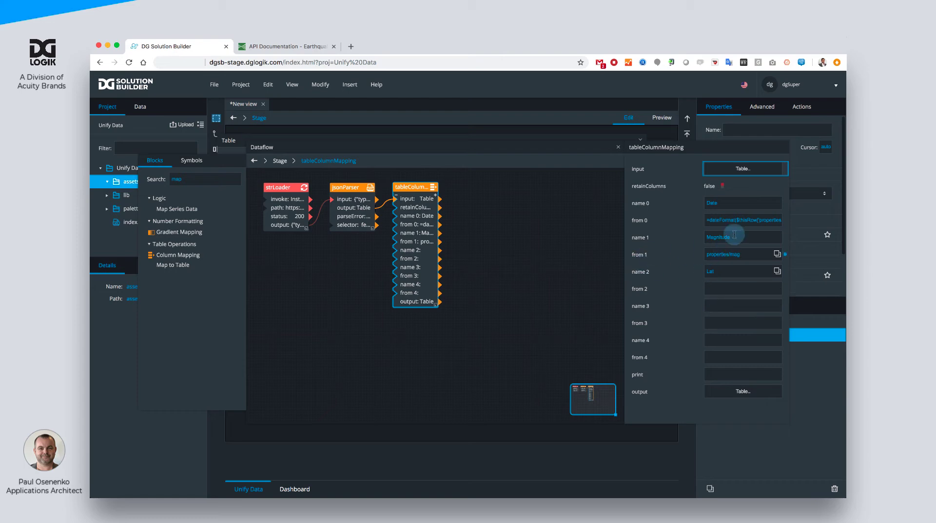
{"action": "left_click", "coordinate": [742, 169]}
{"action": "scroll", "coordinate": [566, 271], "scroll_direction": "right", "scroll_amount": 10}
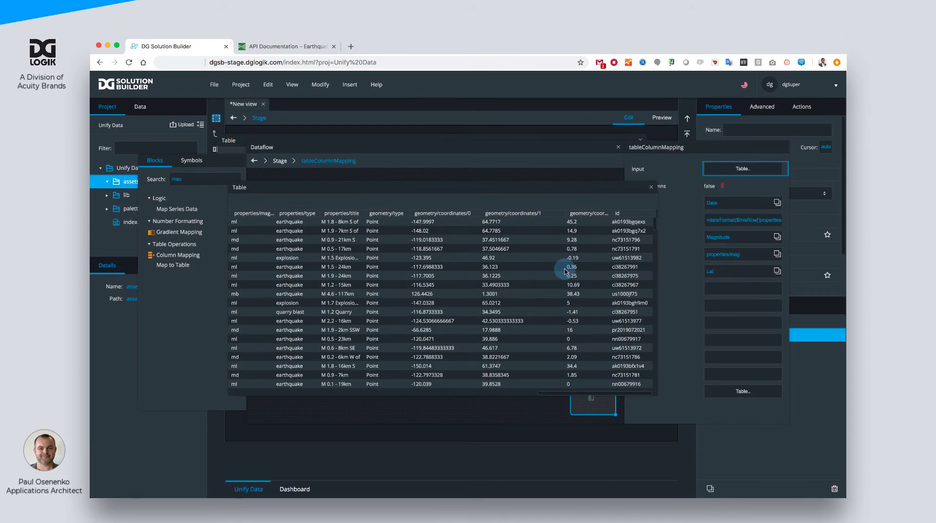
{"action": "left_click", "coordinate": [429, 214]}
{"action": "right_click", "coordinate": [429, 215]}
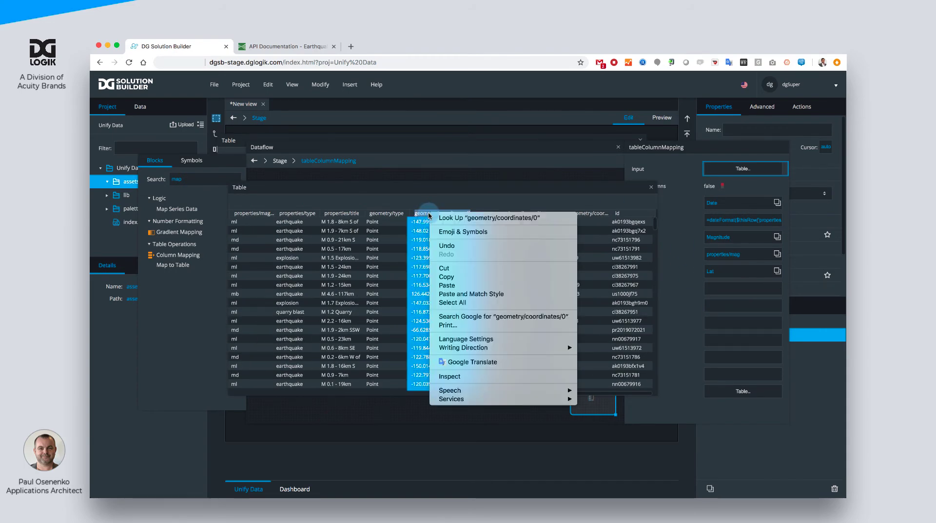
{"action": "left_click", "coordinate": [453, 277]}
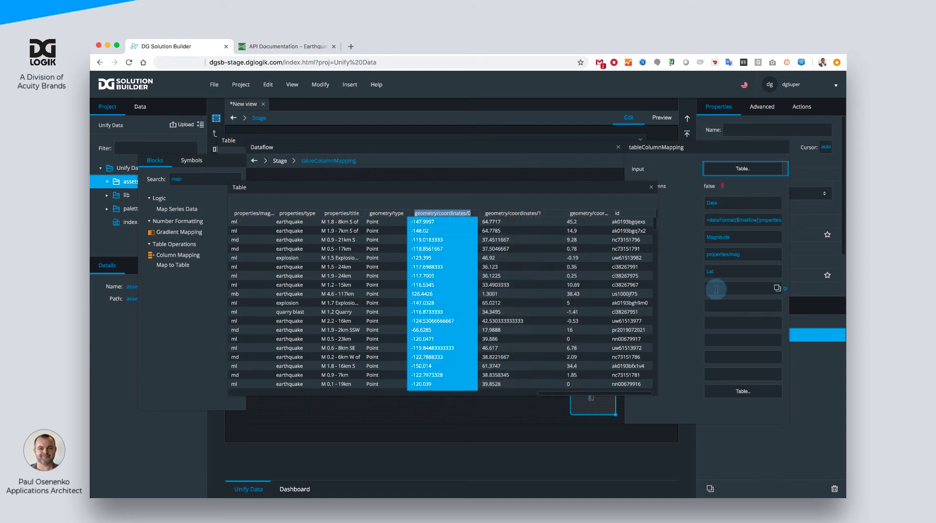
{"action": "left_click", "coordinate": [716, 289]}
- Set name 3 of the column mapping to Lon and from 3 to geometry/coordinates/1, copied from the input table
{"action": "left_click", "coordinate": [716, 306]}
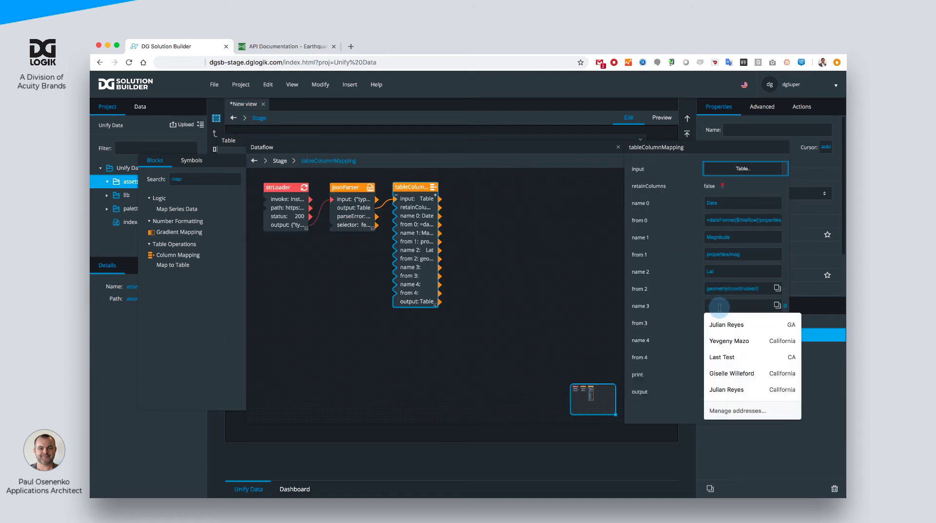
{"action": "type", "text": "Lon"}
{"action": "left_click", "coordinate": [594, 276]}
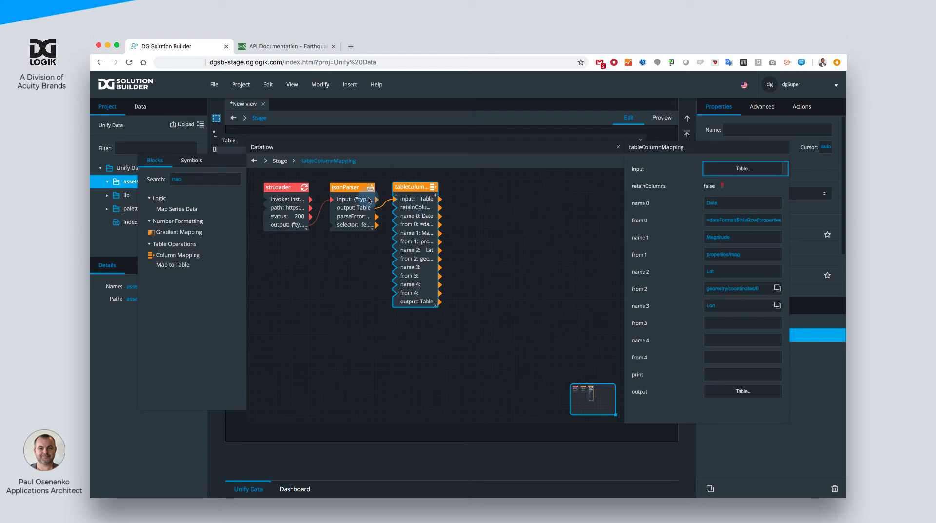
{"action": "left_click", "coordinate": [717, 179]}
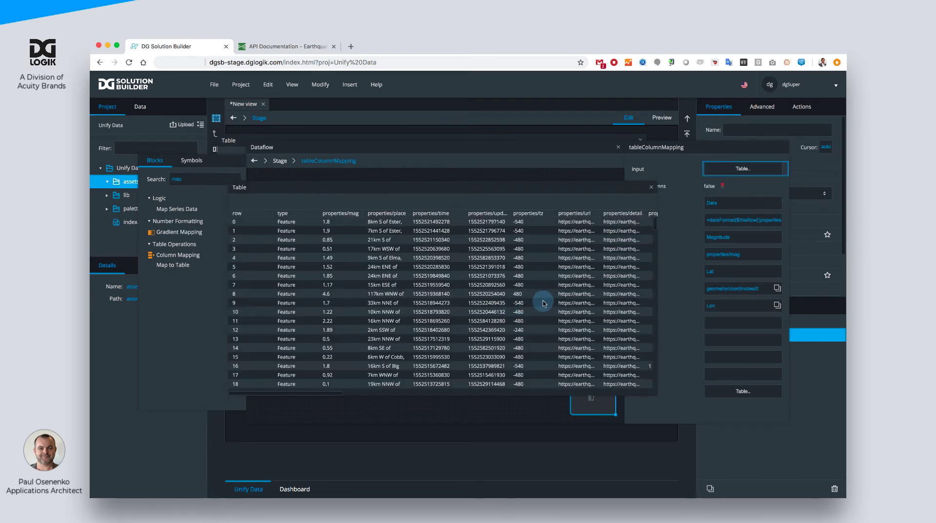
{"action": "double_click", "coordinate": [512, 213]}
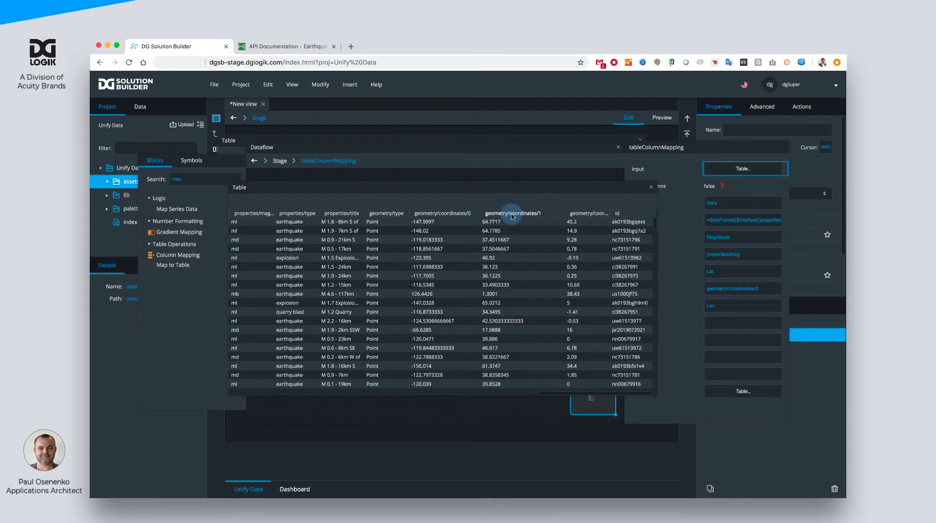
{"action": "right_click", "coordinate": [512, 213]}
{"action": "left_click", "coordinate": [529, 277]}
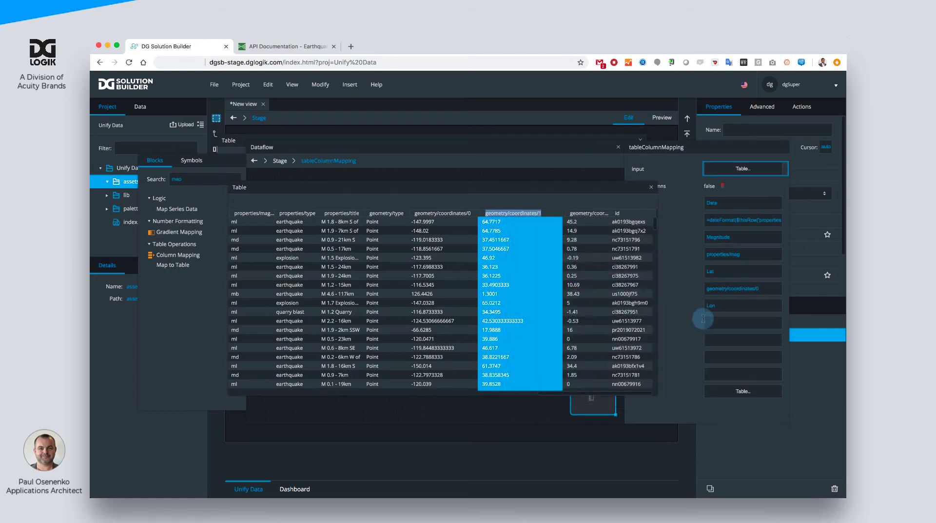
{"action": "left_click", "coordinate": [716, 320]}
{"action": "key", "text": "ctrl+v"}
- Set name 4 of the column mapping to Location and from 4 to properties/place, copied from the input table
{"action": "left_click", "coordinate": [716, 340]}
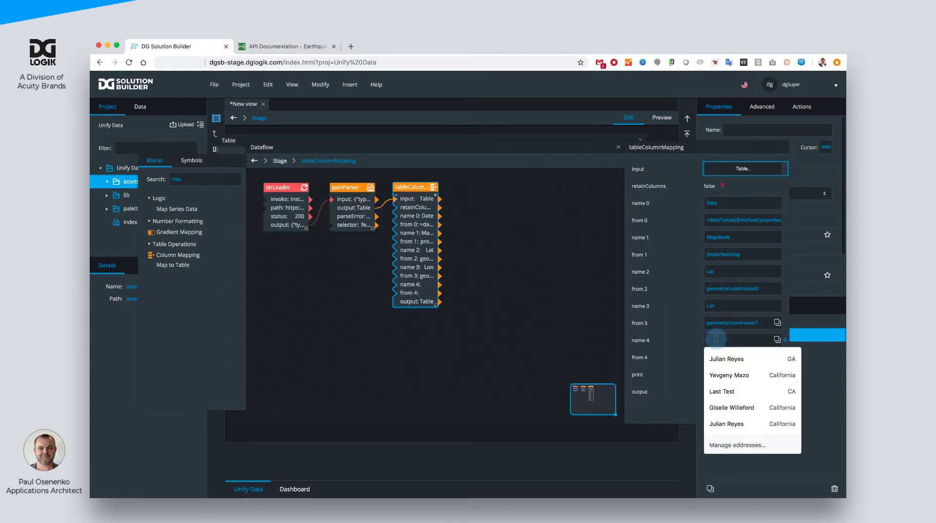
{"action": "type", "text": "Local"}
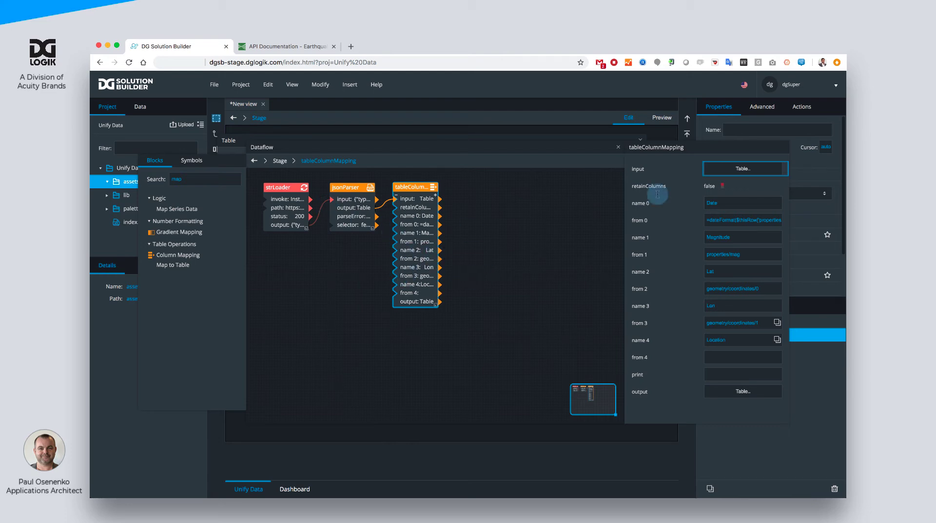
{"action": "left_click", "coordinate": [729, 167]}
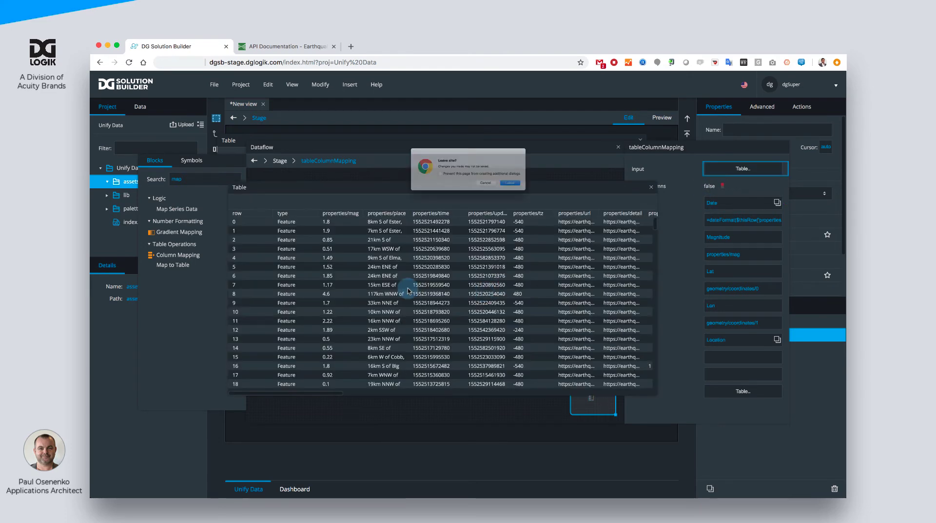
{"action": "left_click", "coordinate": [502, 187]}
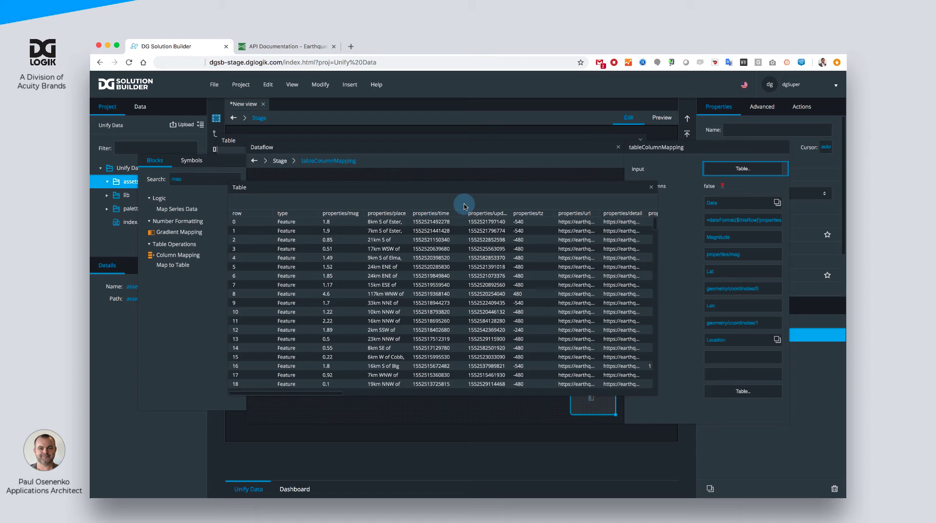
{"action": "left_click", "coordinate": [395, 214]}
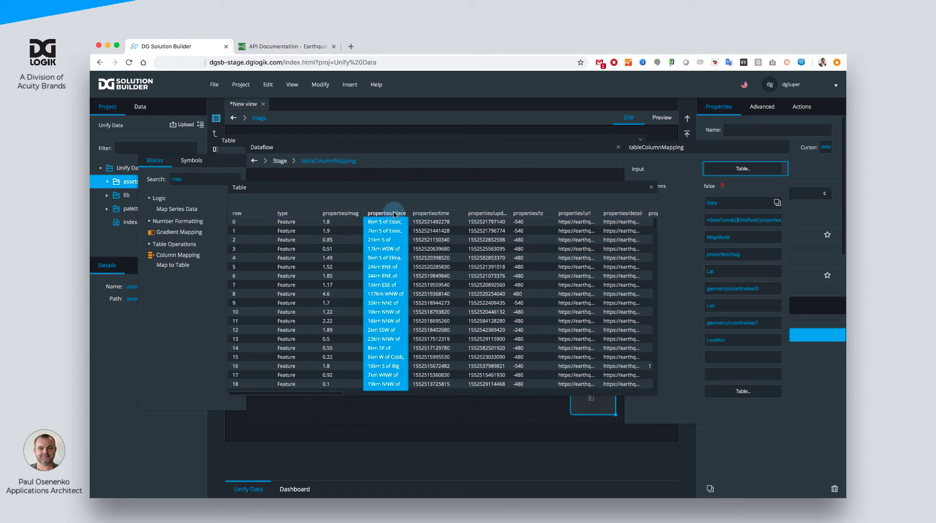
{"action": "right_click", "coordinate": [395, 214]}
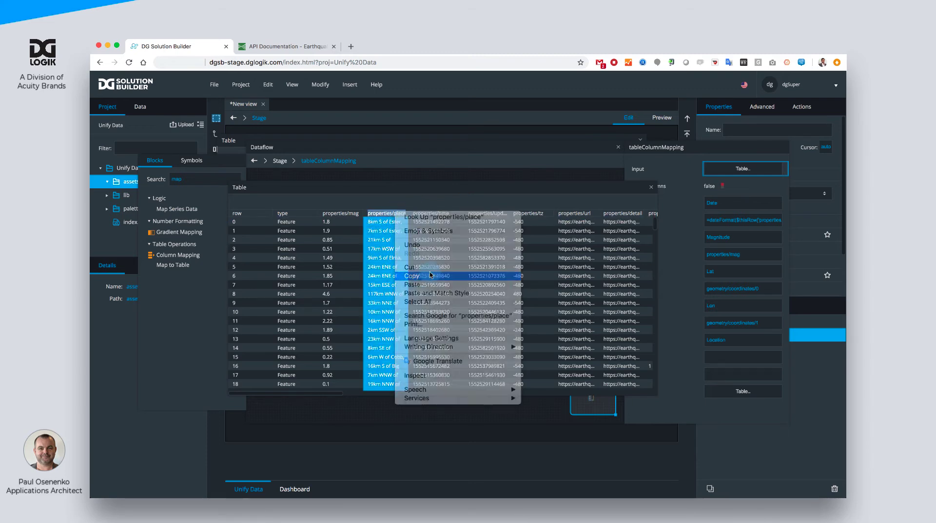
{"action": "left_click", "coordinate": [431, 275]}
{"action": "left_click", "coordinate": [719, 355]}
- Review the column mapping's output table, adjusting column widths to read the full Location values, and close it
{"action": "left_click", "coordinate": [749, 397]}
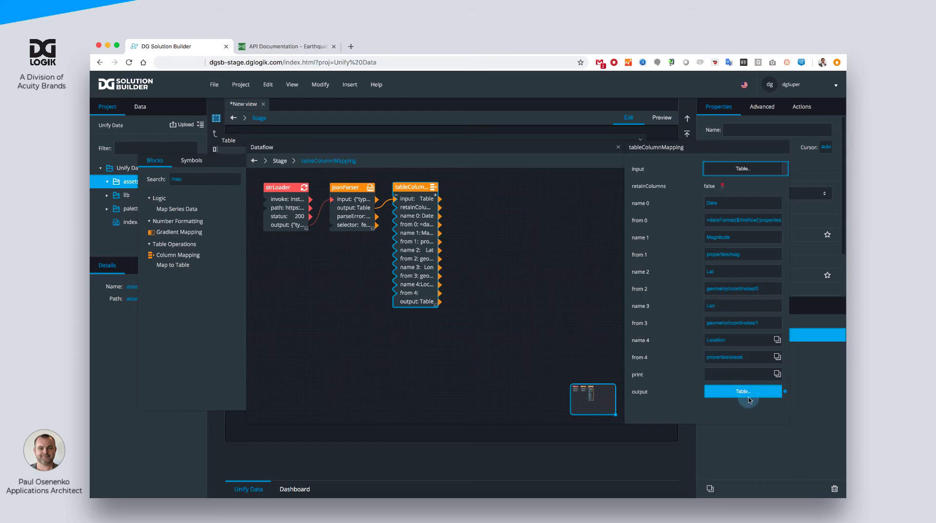
{"action": "left_click", "coordinate": [503, 214]}
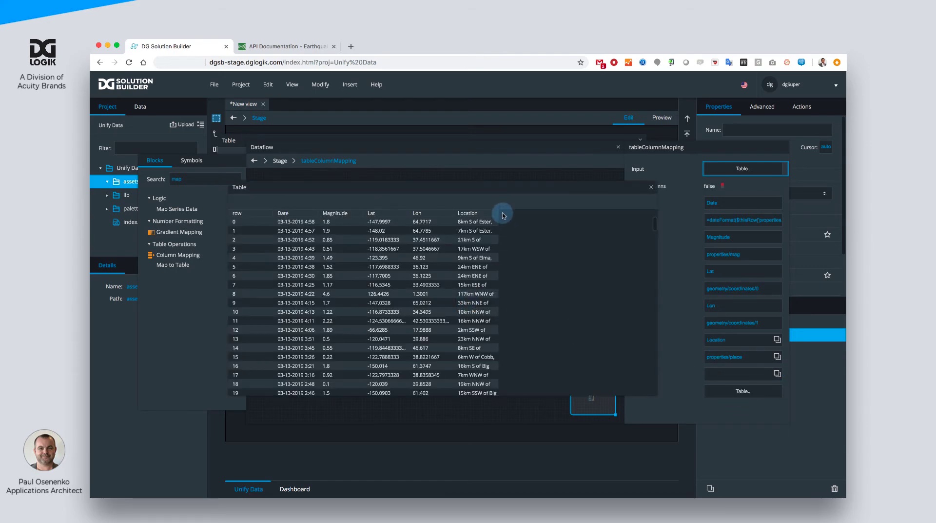
{"action": "left_click_drag", "start_coordinate": [498, 209], "coordinate": [560, 215]}
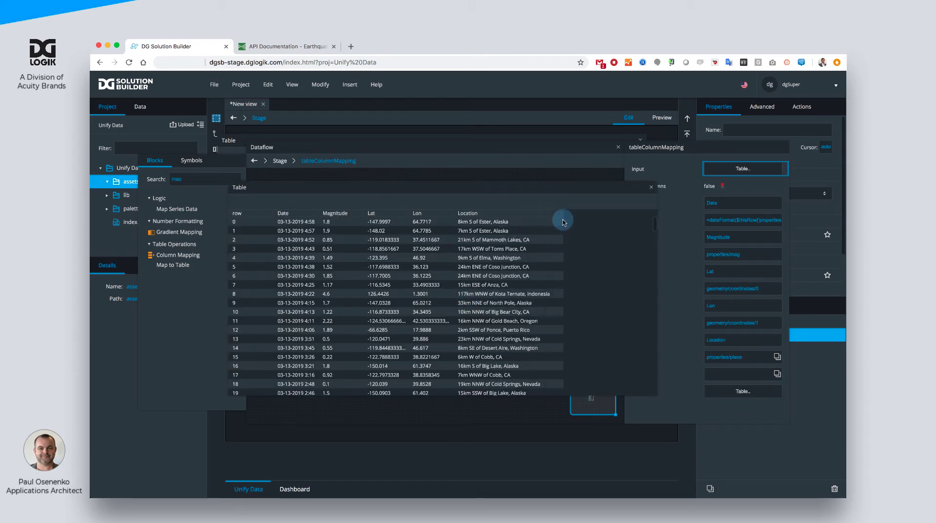
{"action": "left_click", "coordinate": [370, 188]}
{"action": "left_click_drag", "start_coordinate": [362, 214], "coordinate": [357, 213]}
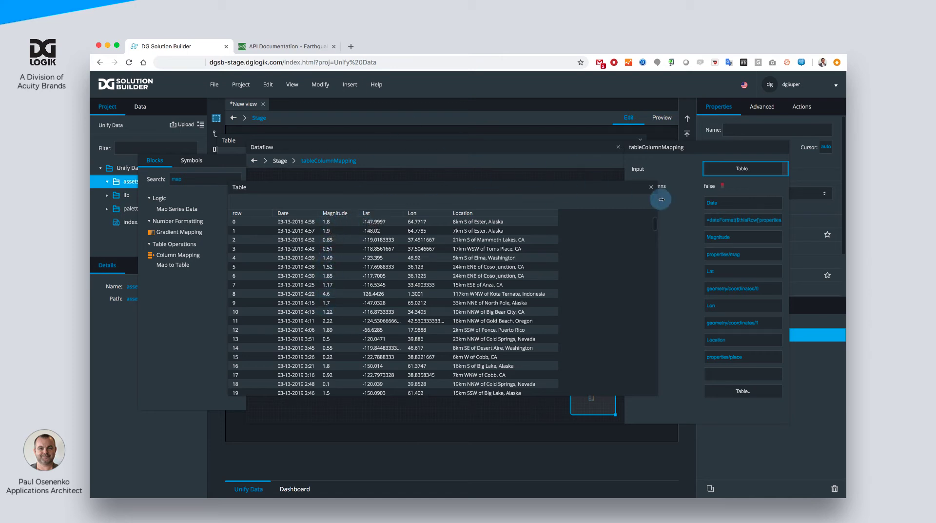
{"action": "left_click", "coordinate": [651, 188]}
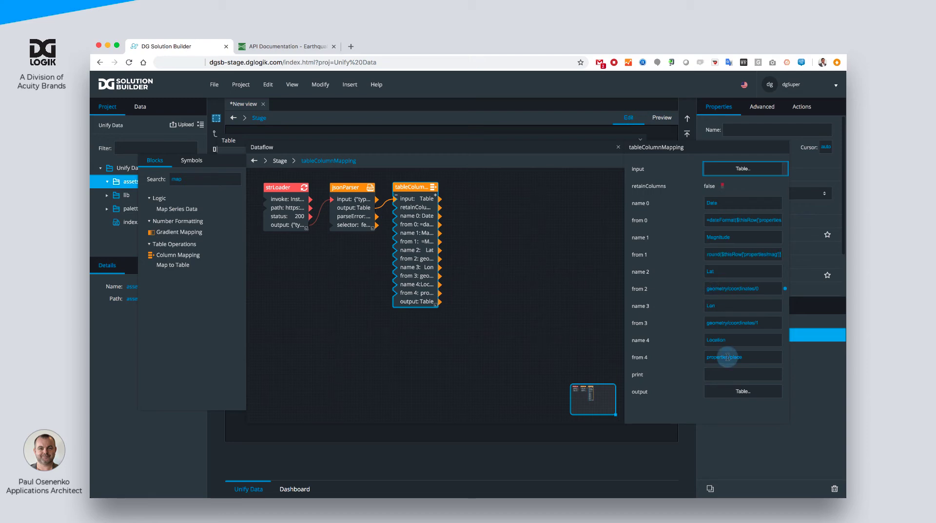
- Check the Magnitude values in the column mapping's output table down to the last rows, and close it
{"action": "left_click", "coordinate": [743, 391]}
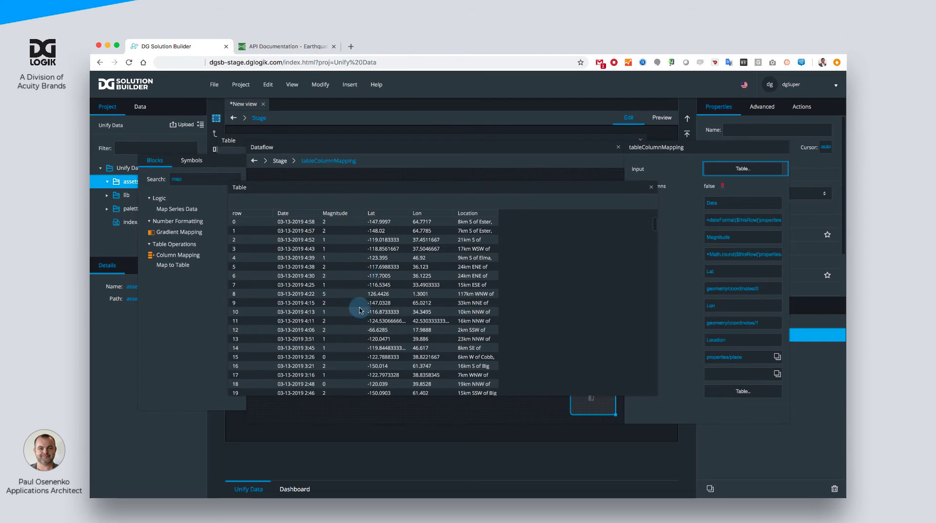
{"action": "scroll", "coordinate": [359, 305], "scroll_direction": "down", "scroll_amount": 15}
{"action": "scroll", "coordinate": [360, 310], "scroll_direction": "down", "scroll_amount": 20}
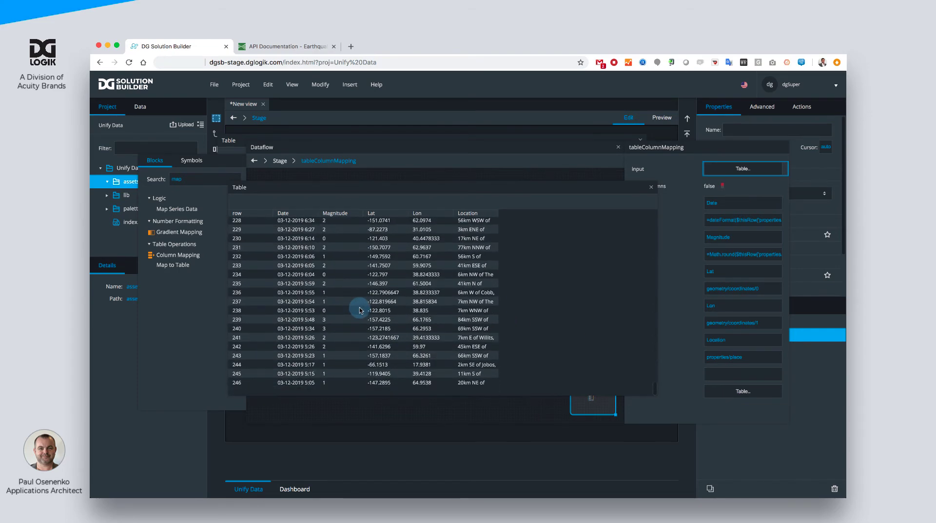
{"action": "left_click", "coordinate": [651, 187]}
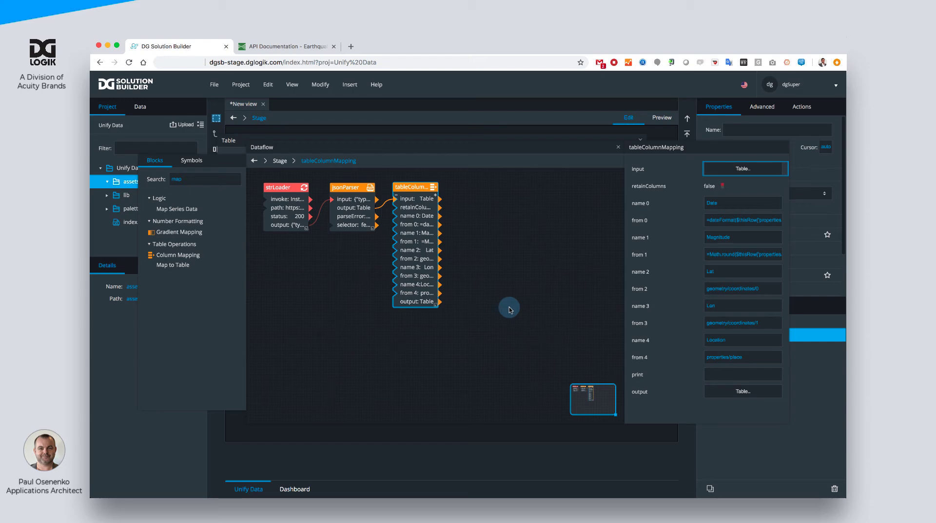
- Upload EarthquakeIntensityScale.csv to the project's assets folder and select the uploaded file
{"action": "left_click_drag", "start_coordinate": [506, 150], "coordinate": [512, 169]}
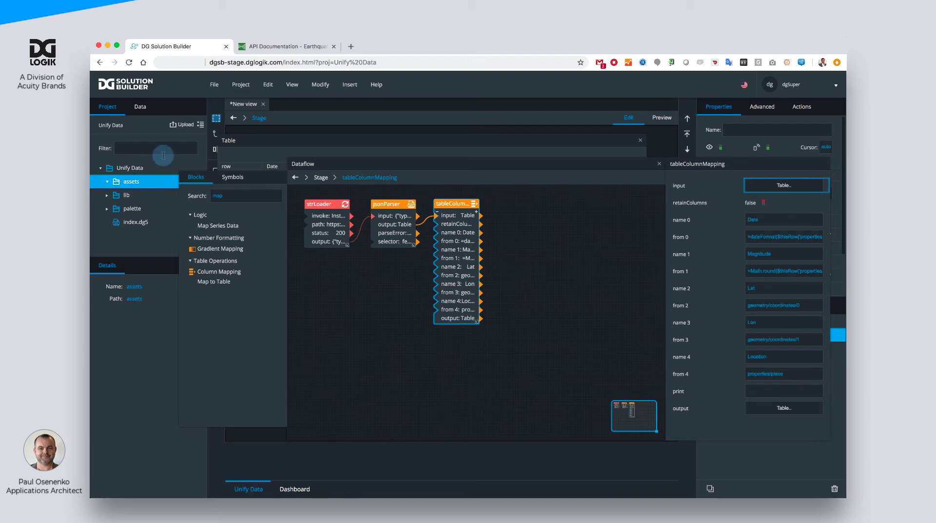
{"action": "left_click", "coordinate": [182, 125]}
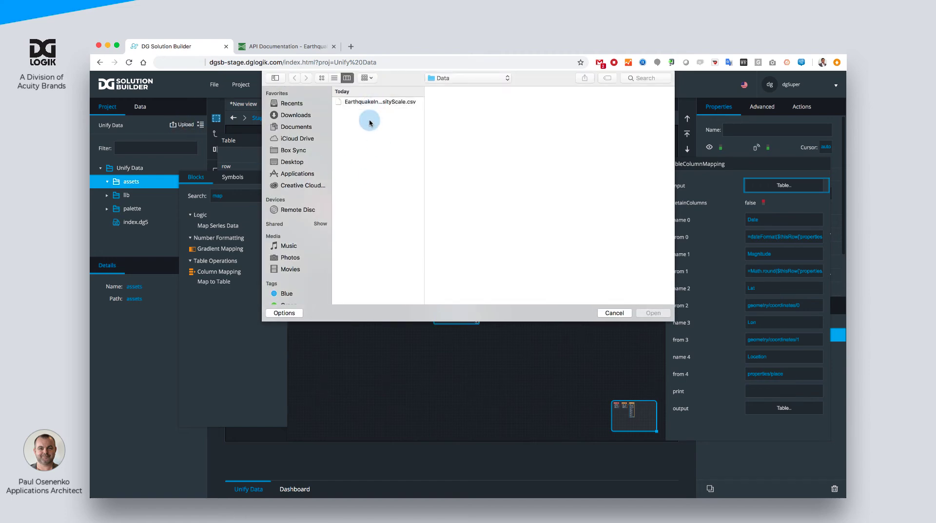
{"action": "double_click", "coordinate": [369, 104]}
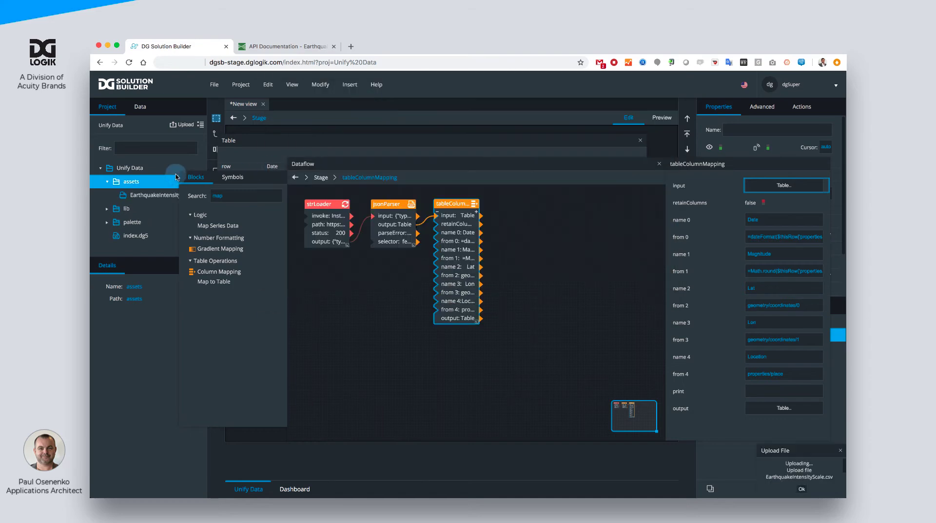
{"action": "left_click", "coordinate": [168, 195]}
- Add a second String Loader block below the first and set its path to the EarthquakeIntensityScale.csv asset
{"action": "double_click", "coordinate": [217, 197]}
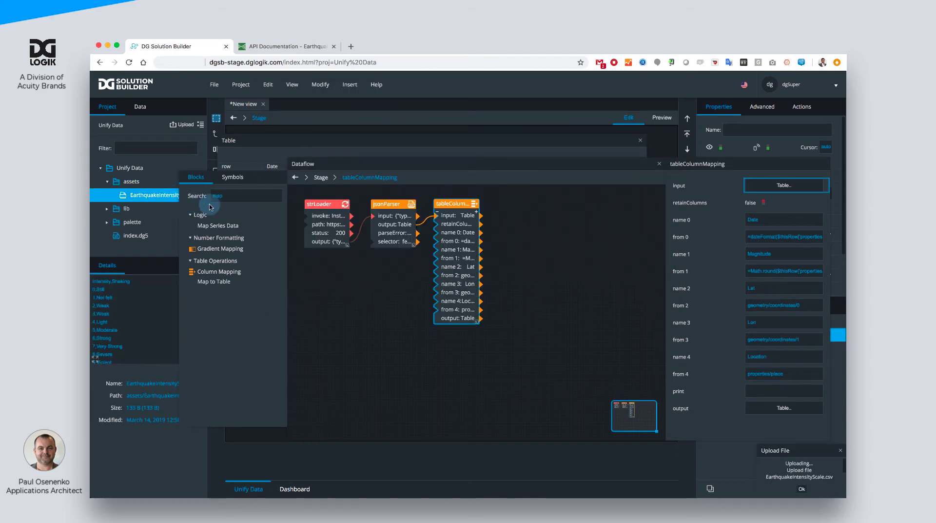
{"action": "type", "text": "str"}
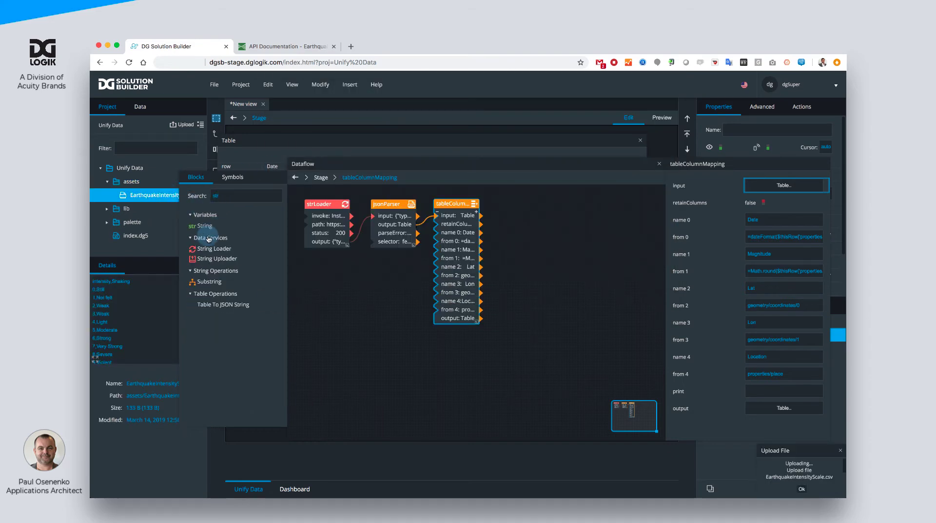
{"action": "left_click_drag", "start_coordinate": [211, 249], "coordinate": [305, 288]}
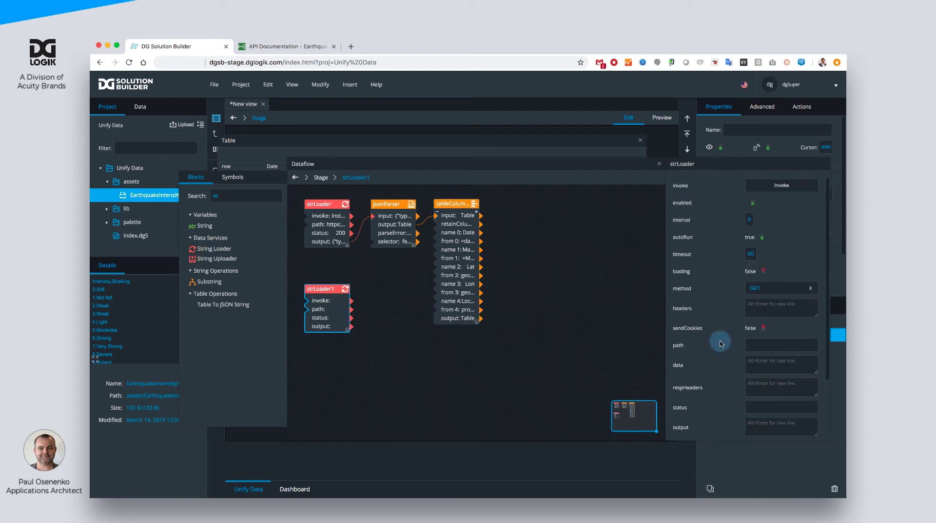
{"action": "left_click_drag", "start_coordinate": [132, 192], "coordinate": [766, 350]}
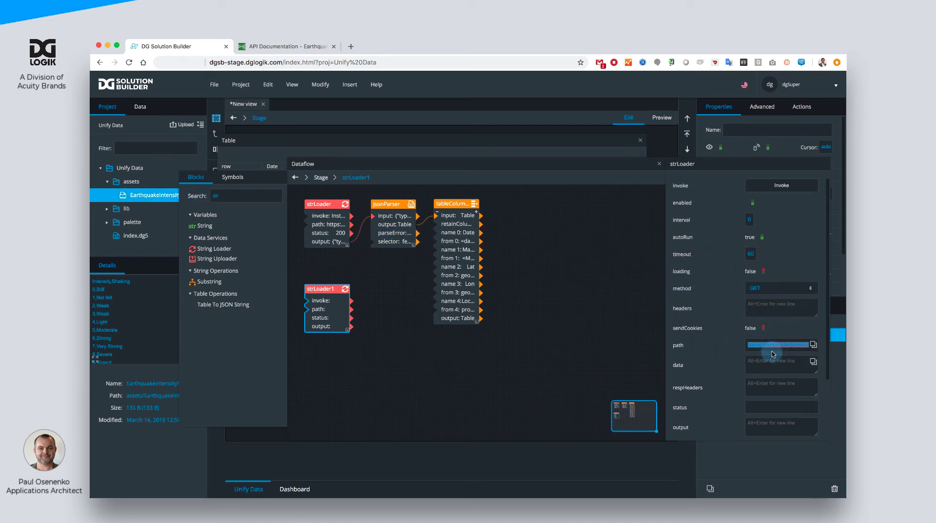
- Inspect the full text output of the second String Loader and close the viewer
{"action": "scroll", "coordinate": [781, 412], "scroll_direction": "down", "scroll_amount": 3}
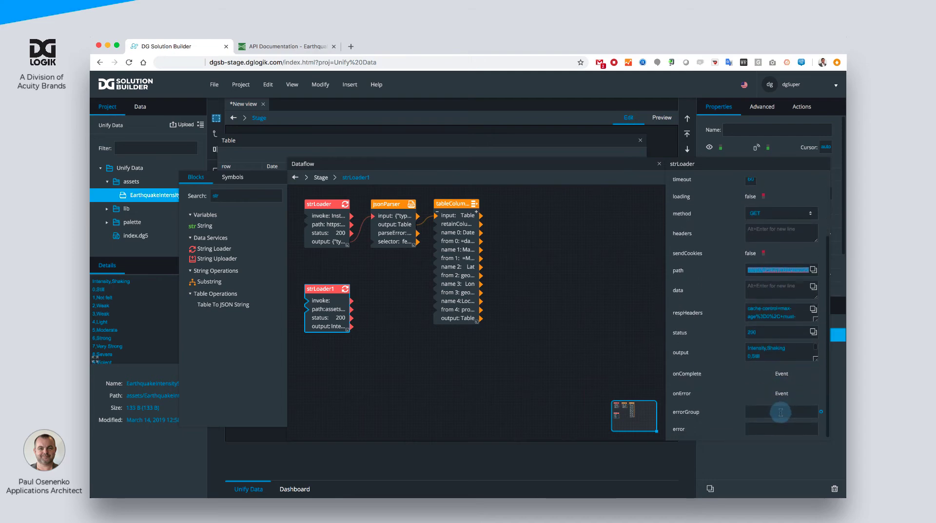
{"action": "right_click", "coordinate": [781, 412]}
{"action": "left_click", "coordinate": [657, 334]}
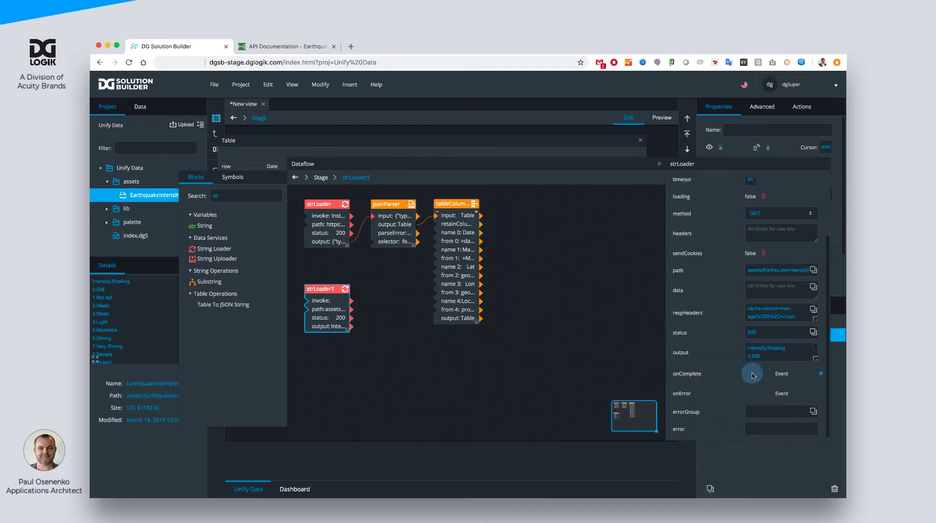
{"action": "left_click", "coordinate": [813, 347]}
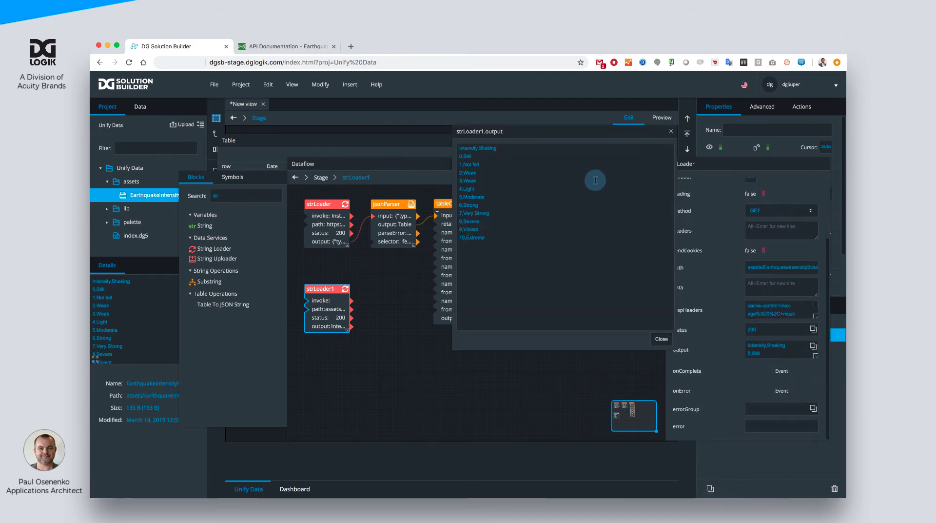
{"action": "left_click", "coordinate": [662, 339]}
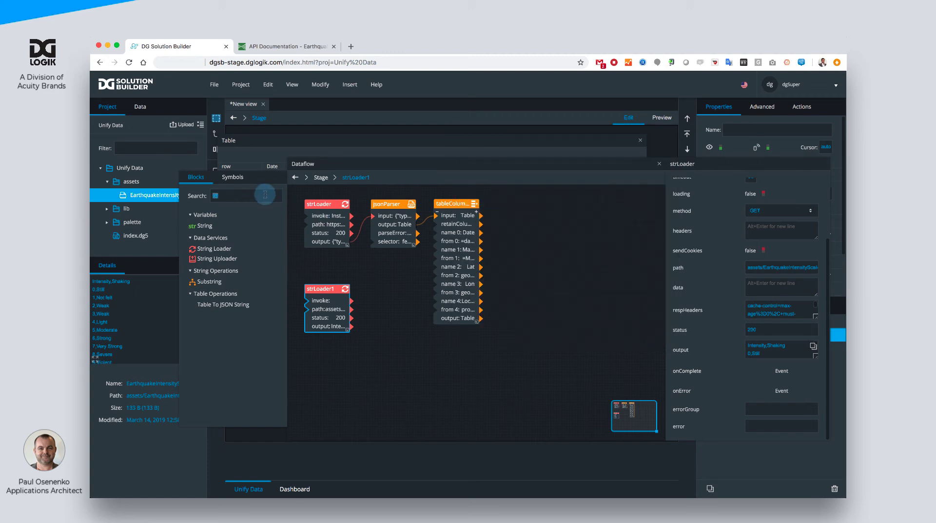
- Add a CSV Parser block, link the second String Loader's output to its input, and arrange both blocks side by side
{"action": "type", "text": "csv"}
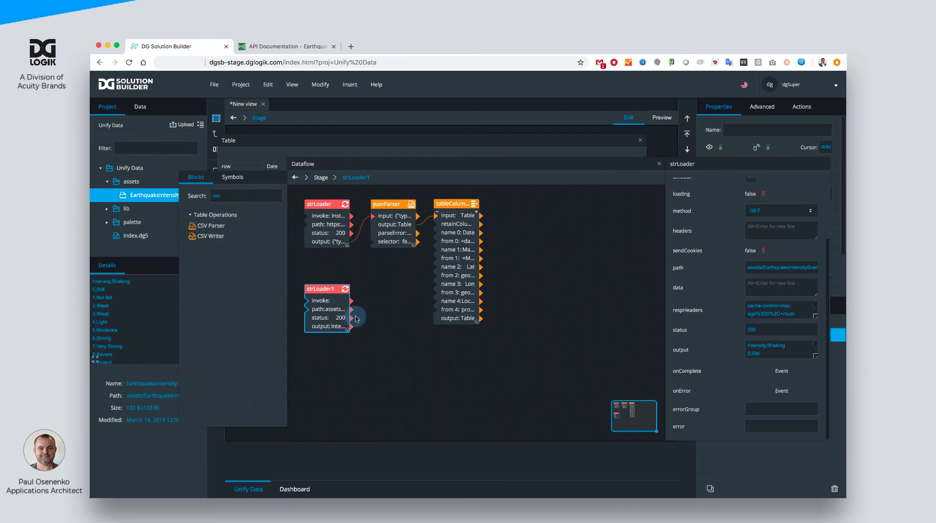
{"action": "left_click_drag", "start_coordinate": [213, 226], "coordinate": [377, 310]}
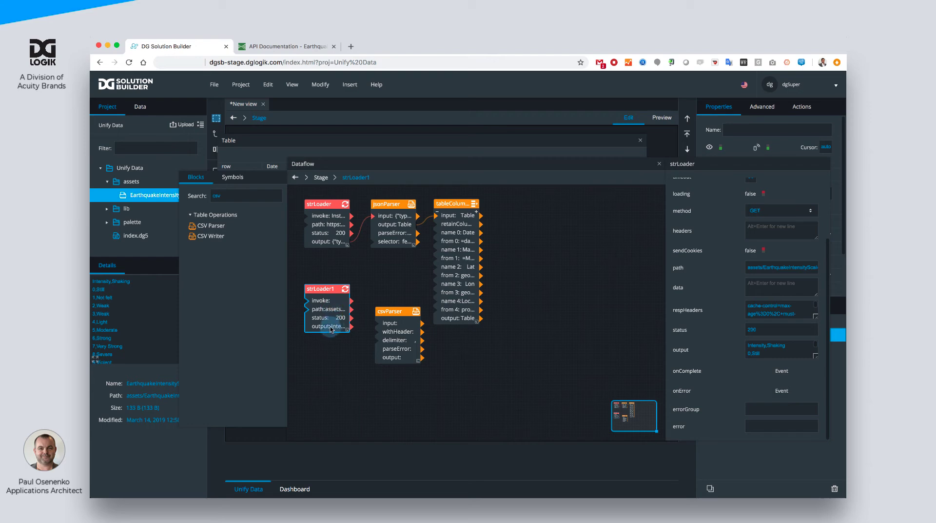
{"action": "left_click_drag", "start_coordinate": [331, 329], "coordinate": [378, 323]}
{"action": "left_click_drag", "start_coordinate": [336, 301], "coordinate": [346, 336]}
{"action": "left_click_drag", "start_coordinate": [391, 309], "coordinate": [386, 317]}
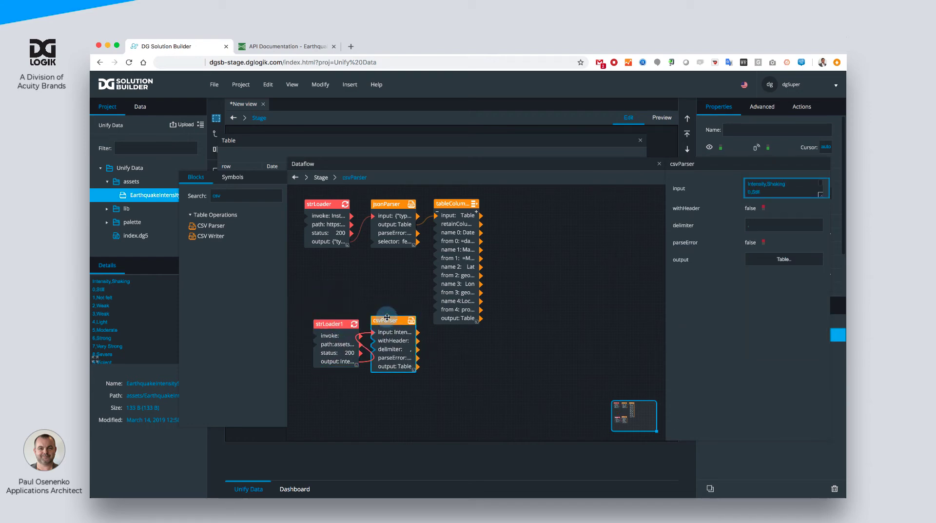
- Enable withHeader on the CSV Parser and check its output table
{"action": "left_click", "coordinate": [763, 209]}
{"action": "left_click", "coordinate": [771, 259]}
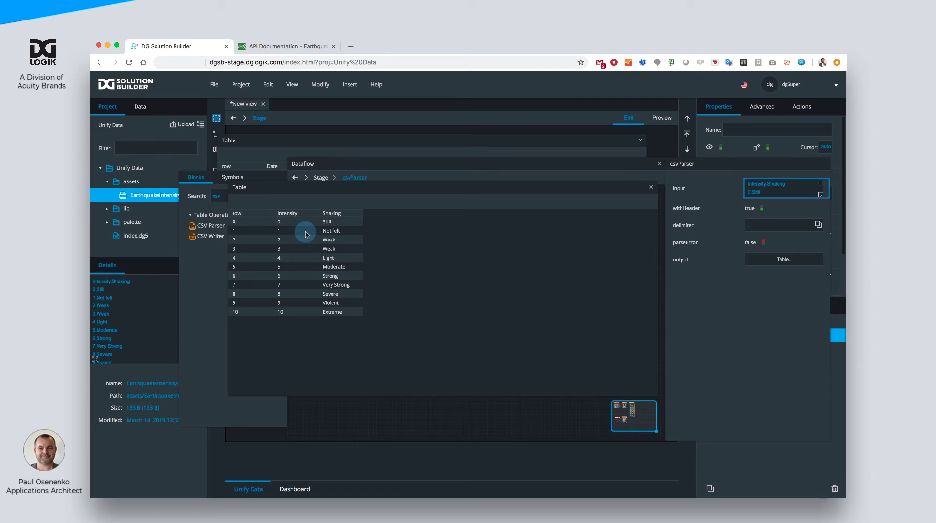
{"action": "left_click", "coordinate": [652, 188]}
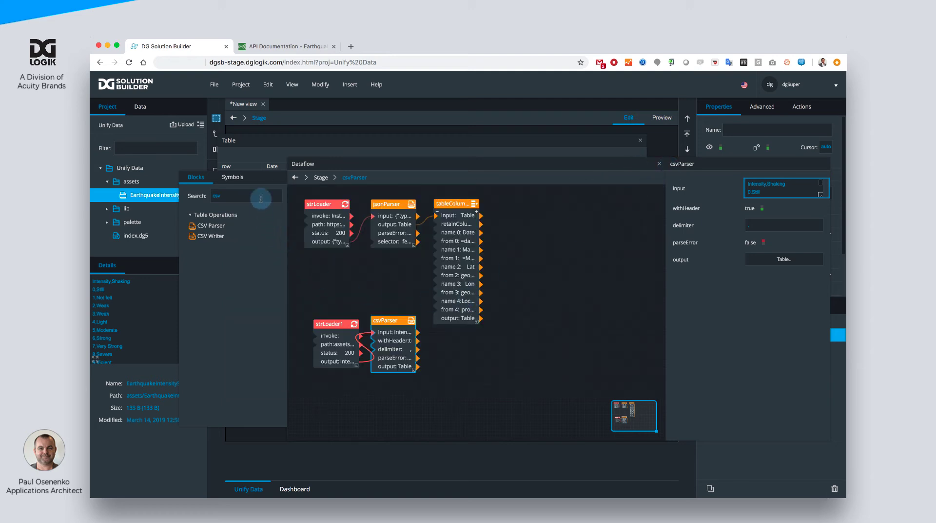
- Add a Join block, linking the column mapping's output to input1 and the CSV Parser's output to input2
{"action": "type", "text": "join"}
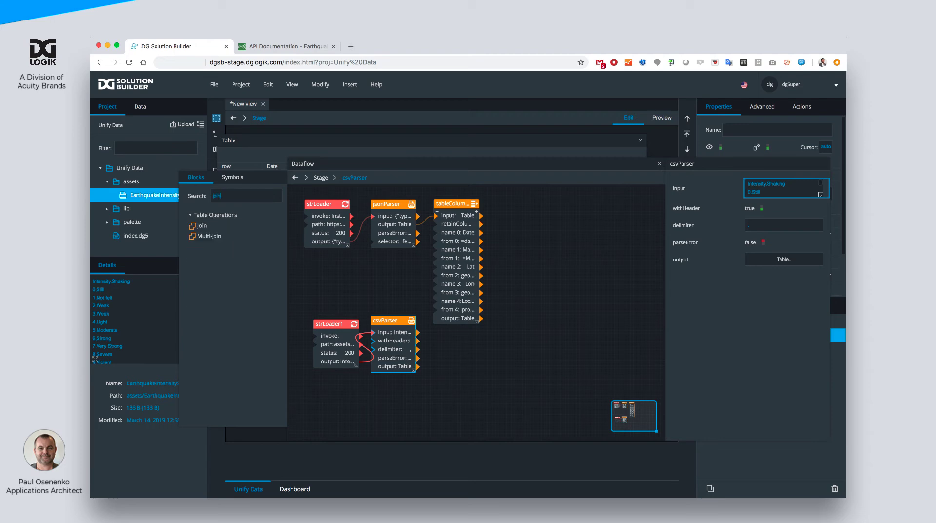
{"action": "left_click_drag", "start_coordinate": [202, 226], "coordinate": [522, 204]}
{"action": "left_click_drag", "start_coordinate": [476, 318], "coordinate": [526, 219]}
{"action": "left_click", "coordinate": [546, 222]}
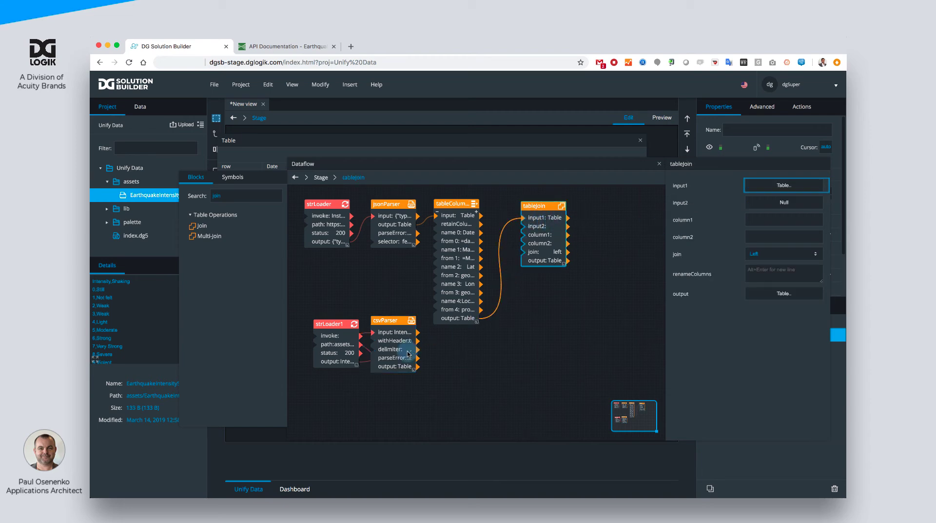
{"action": "left_click_drag", "start_coordinate": [403, 369], "coordinate": [759, 207]}
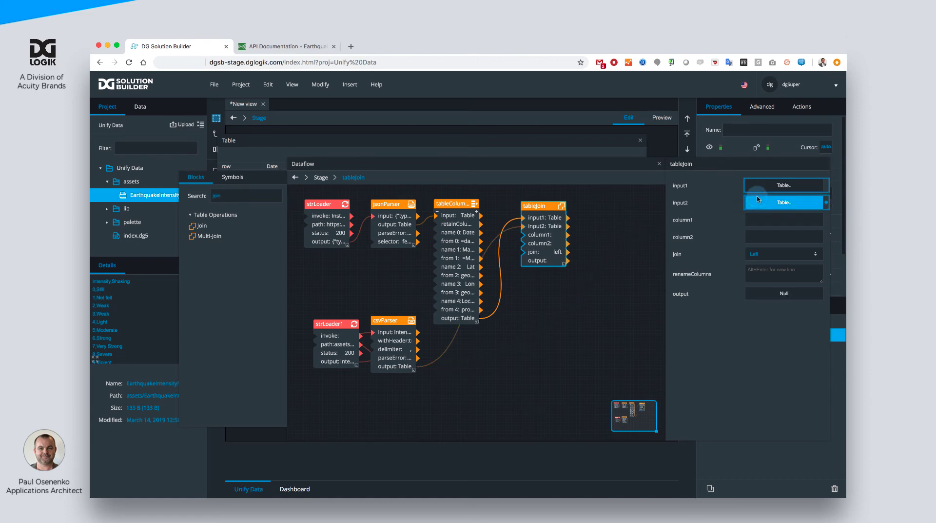
- Set column1 of the Join block to Magnitude after checking the column names in the input1 table
{"action": "left_click", "coordinate": [758, 222]}
{"action": "left_click", "coordinate": [763, 188]}
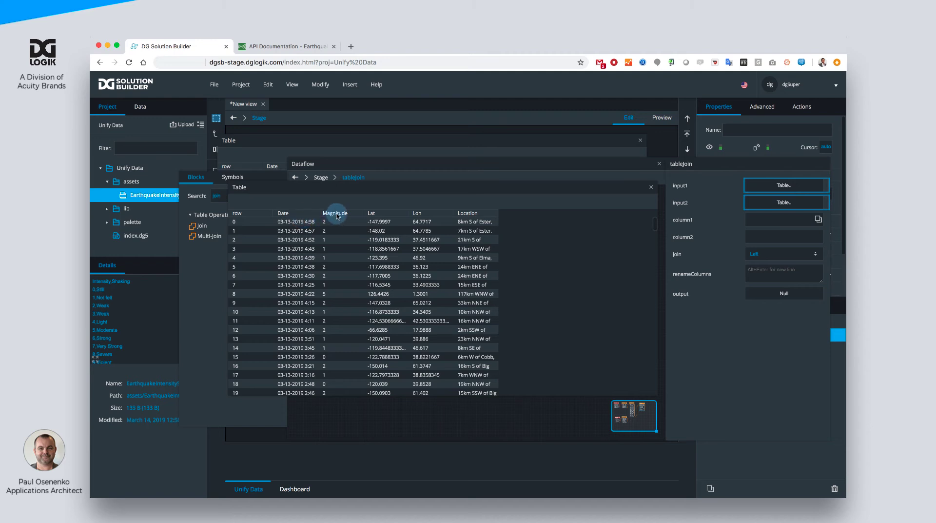
{"action": "left_click", "coordinate": [756, 220]}
{"action": "type", "text": "Ma"}
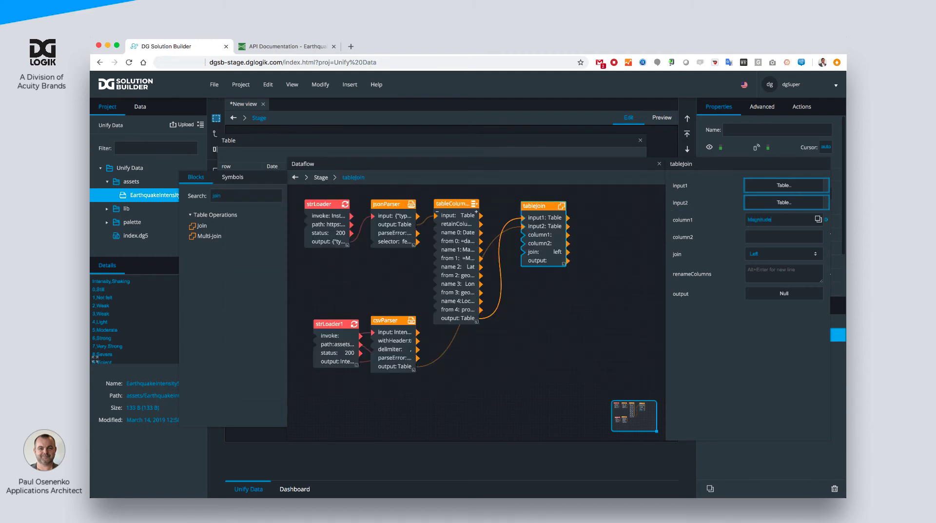
{"action": "type", "text": "gnitude"}
- Set column1 of the Join block to Magnitude and check the column names in the CSV Parser's output table
{"action": "key", "text": "Return"}
{"action": "left_click", "coordinate": [401, 339]}
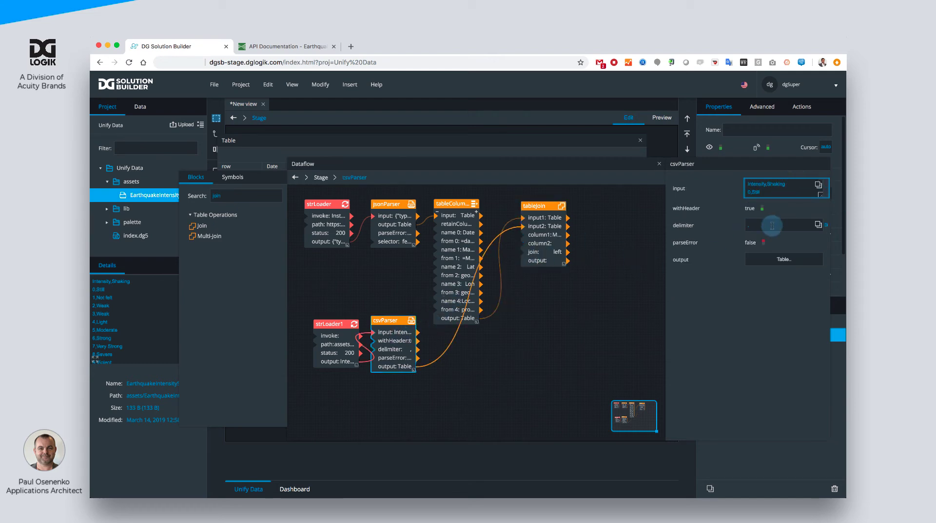
{"action": "left_click", "coordinate": [784, 259]}
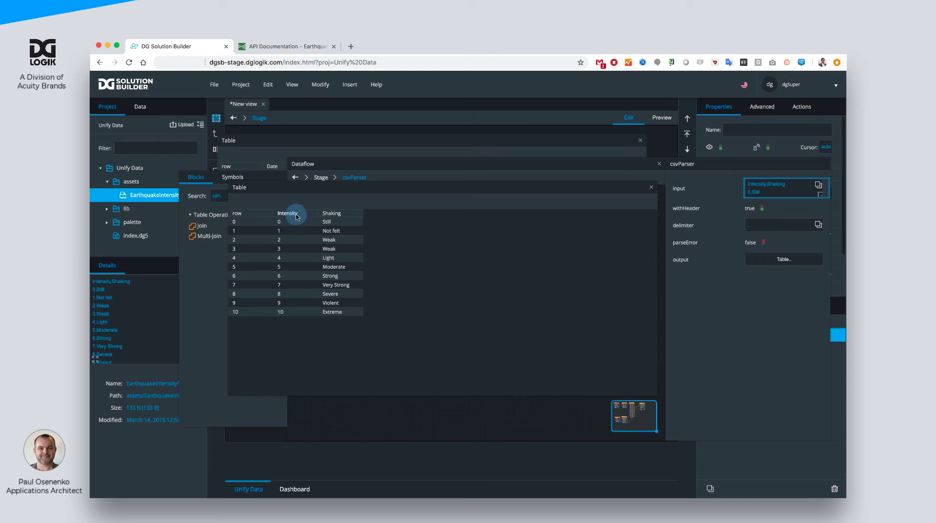
{"action": "left_click", "coordinate": [652, 187]}
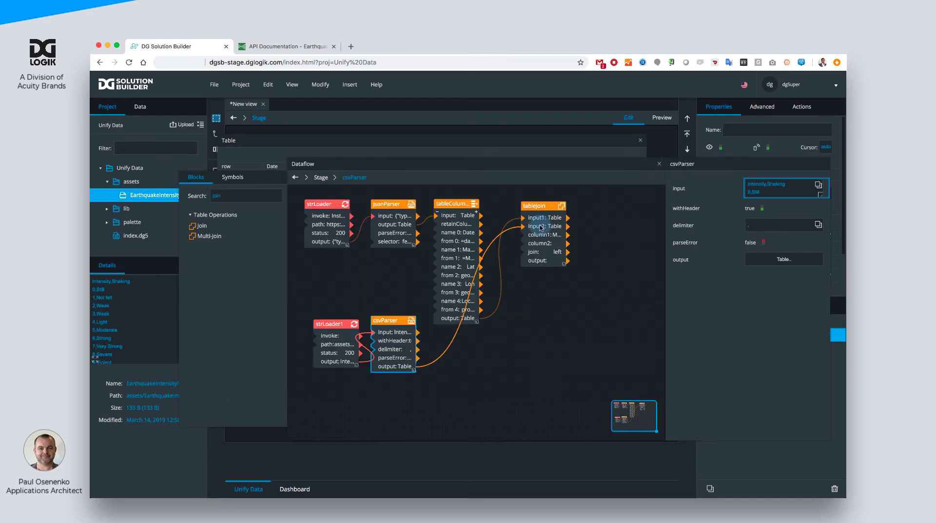
- Set column2 of the Join block to Intensity and check its output table
{"action": "left_click", "coordinate": [556, 244]}
{"action": "left_click", "coordinate": [769, 235]}
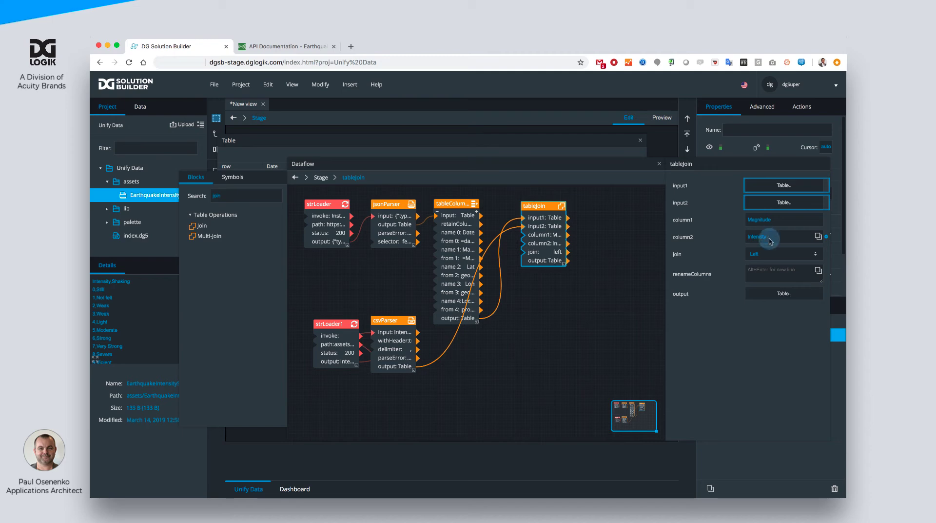
{"action": "left_click", "coordinate": [773, 295]}
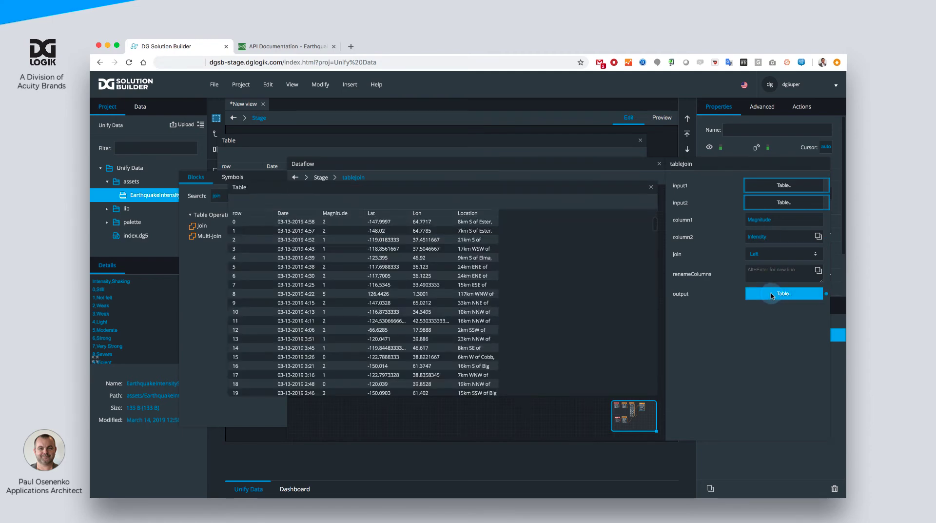
{"action": "left_click", "coordinate": [761, 238]}
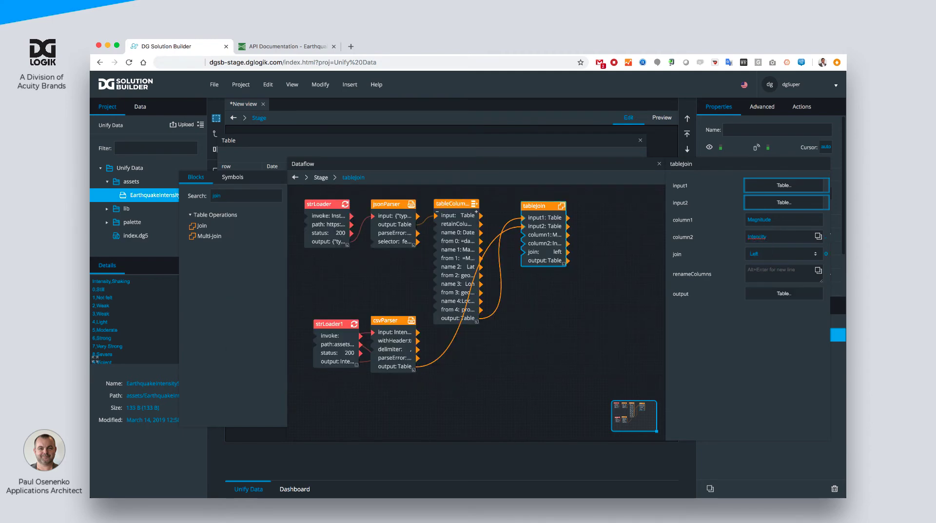
{"action": "key", "text": "BackSpace"}
{"action": "type", "text": "s"}
- Examine the Join block's output table from first to last row, with the Location column widened
{"action": "left_click", "coordinate": [751, 295]}
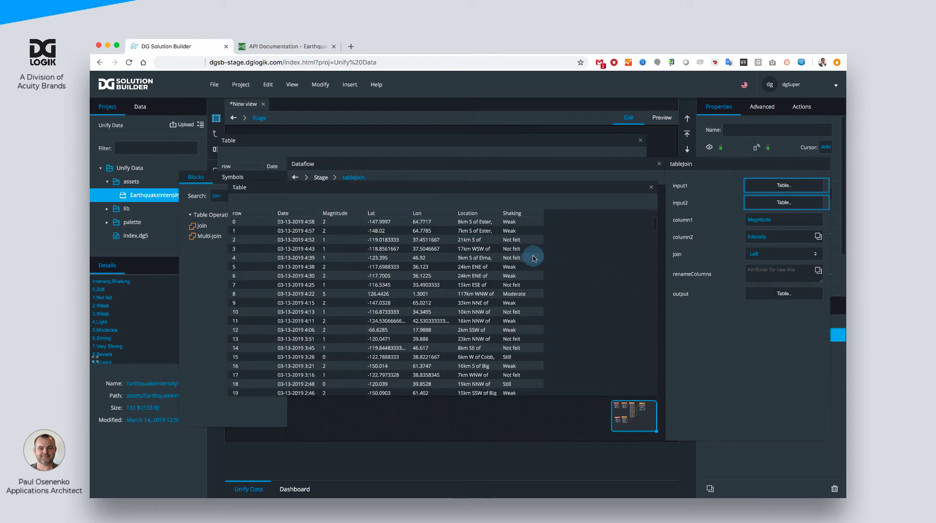
{"action": "left_click_drag", "start_coordinate": [499, 213], "coordinate": [536, 215]}
{"action": "scroll", "coordinate": [566, 253], "scroll_direction": "down", "scroll_amount": 15}
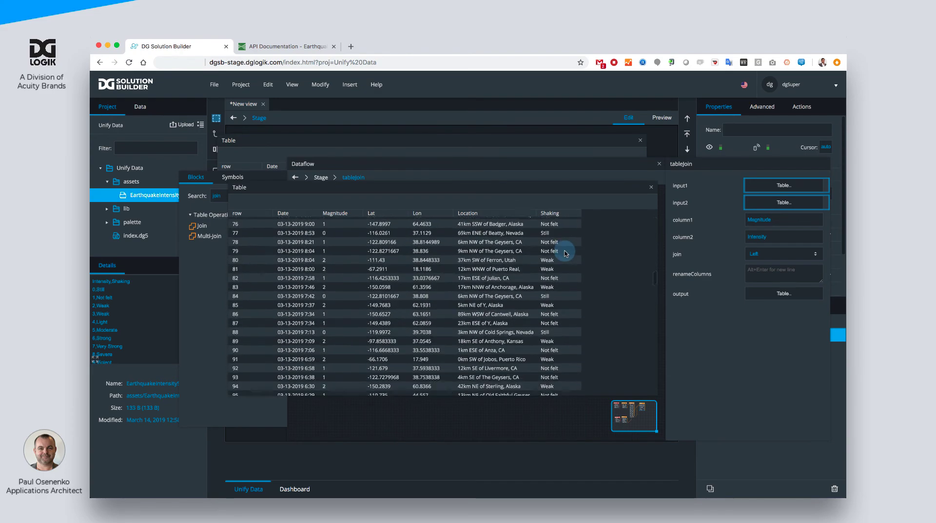
{"action": "scroll", "coordinate": [566, 253], "scroll_direction": "down", "scroll_amount": 20}
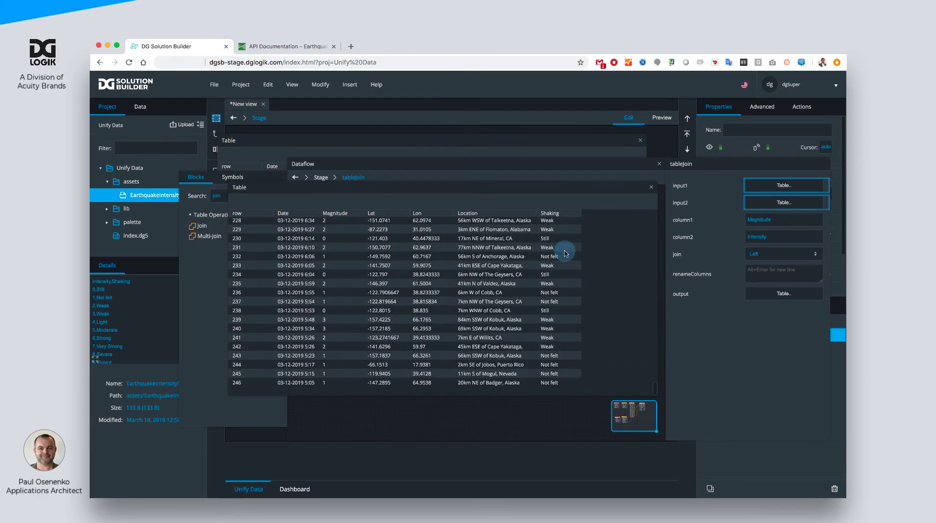
{"action": "scroll", "coordinate": [565, 253], "scroll_direction": "up", "scroll_amount": 20}
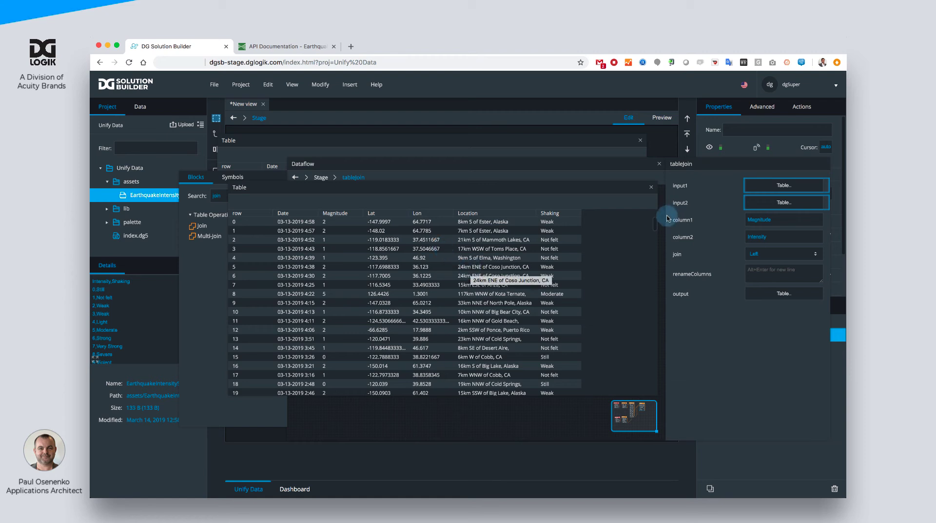
- Close the open table windows and the dataflow editor
{"action": "left_click", "coordinate": [651, 188]}
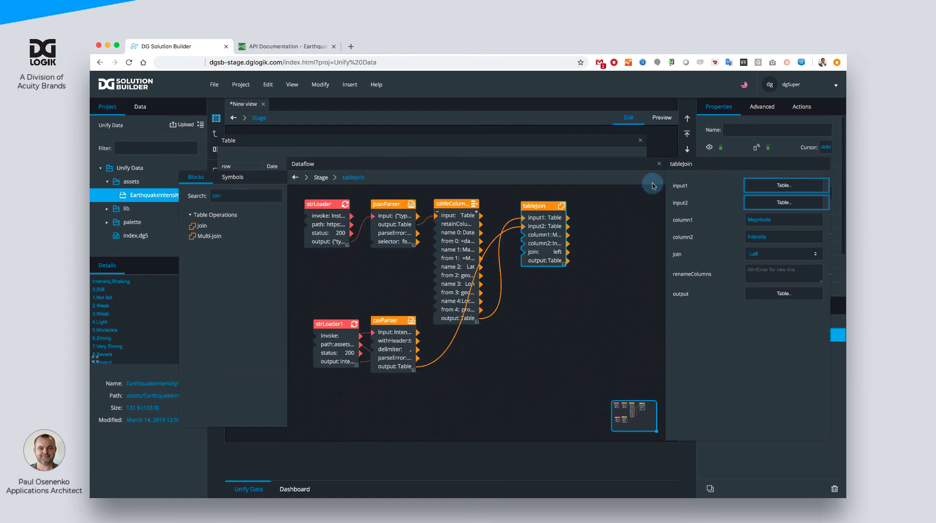
{"action": "left_click", "coordinate": [640, 140]}
{"action": "left_click", "coordinate": [660, 165]}
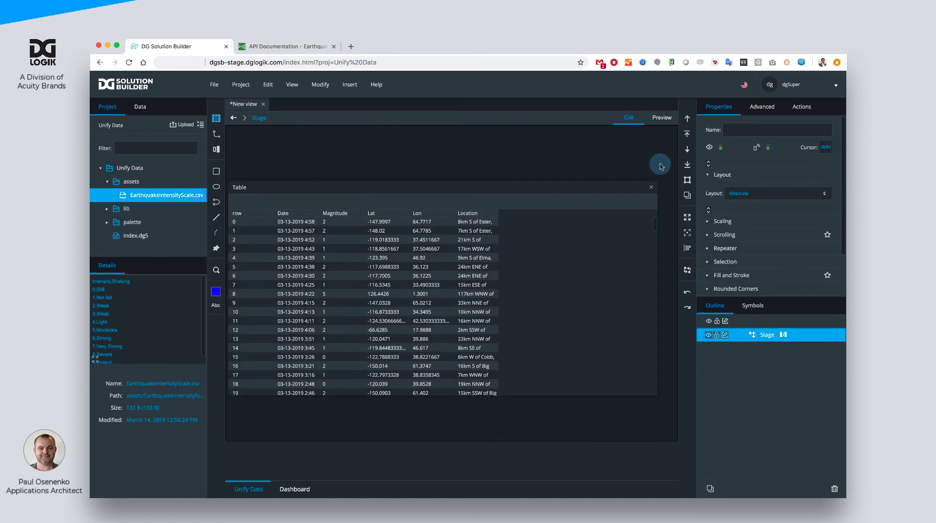
{"action": "left_click", "coordinate": [651, 188]}
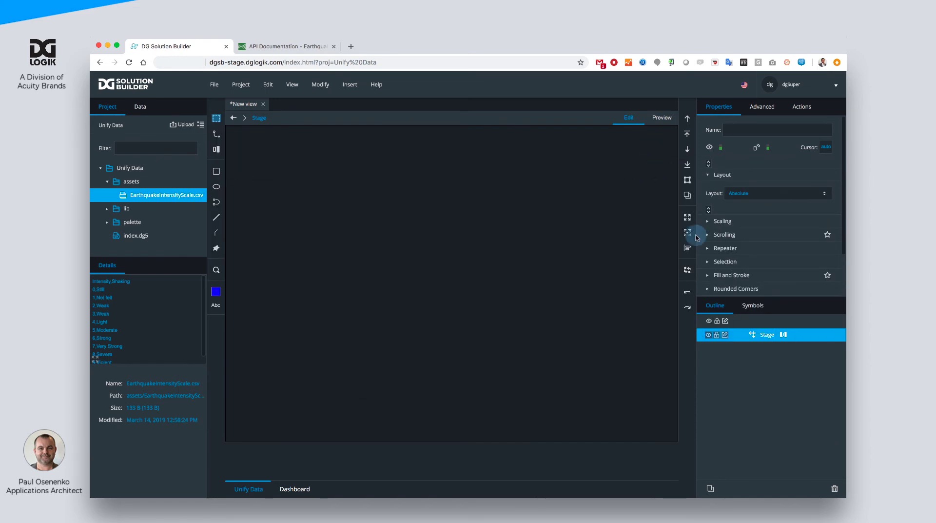
- Add a Data Grid component to the Stage
{"action": "right_click", "coordinate": [763, 335]}
{"action": "mouse_move", "coordinate": [732, 344]}
{"action": "left_click", "coordinate": [658, 343]}
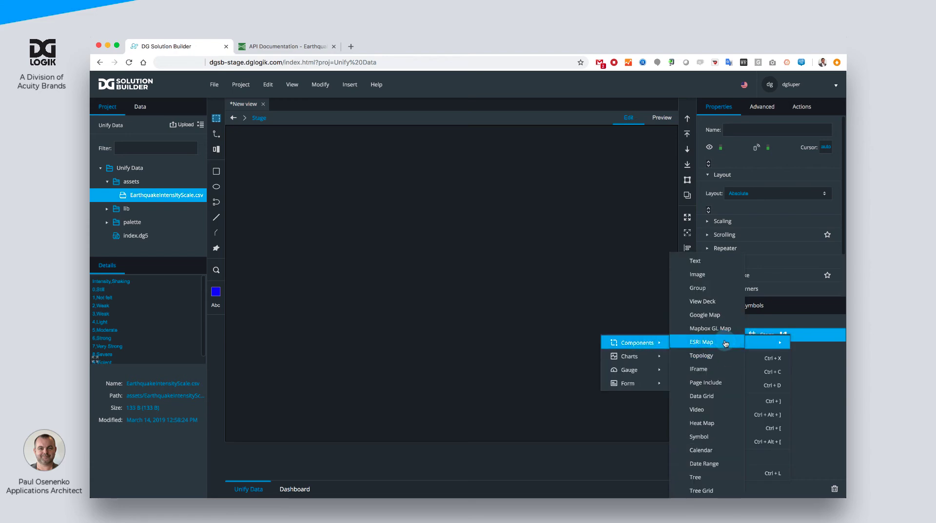
{"action": "left_click", "coordinate": [707, 399]}
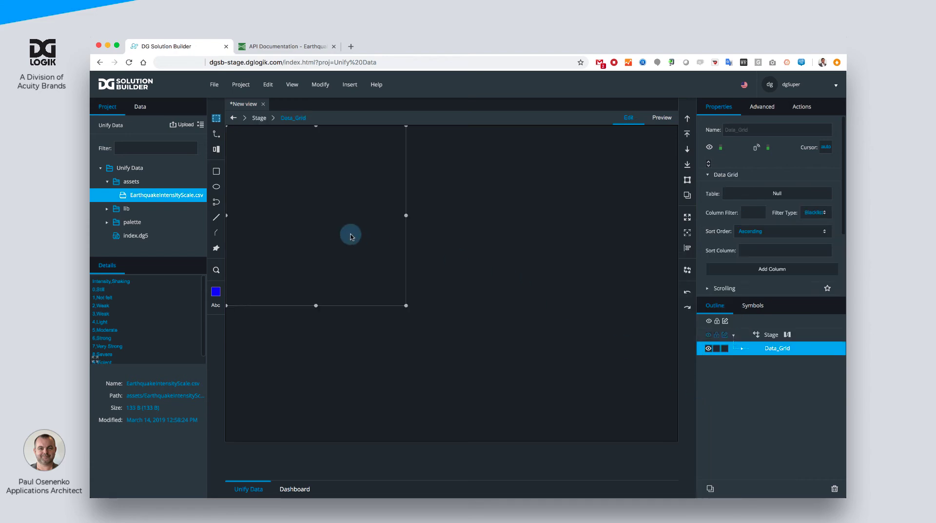
- Set the Data Grid's width and height to 100 %
{"action": "left_click", "coordinate": [688, 233]}
{"action": "scroll", "coordinate": [769, 254], "scroll_direction": "down", "scroll_amount": 3}
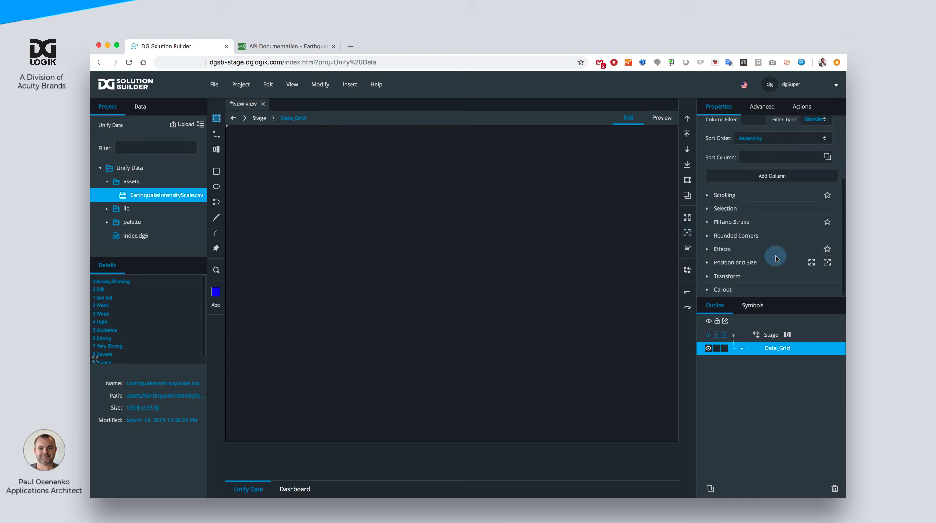
{"action": "left_click", "coordinate": [745, 263]}
{"action": "scroll", "coordinate": [745, 265], "scroll_direction": "down", "scroll_amount": 3}
{"action": "left_click", "coordinate": [726, 251]}
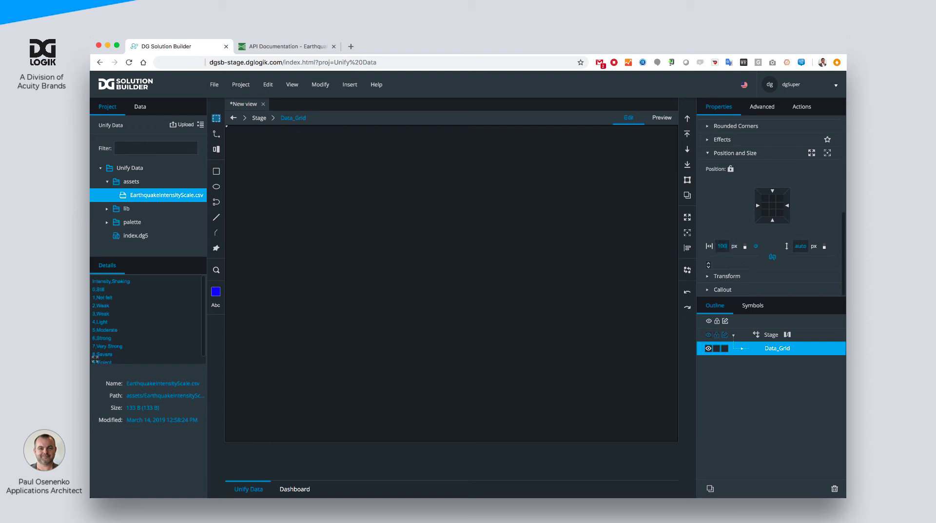
{"action": "left_click", "coordinate": [794, 247]}
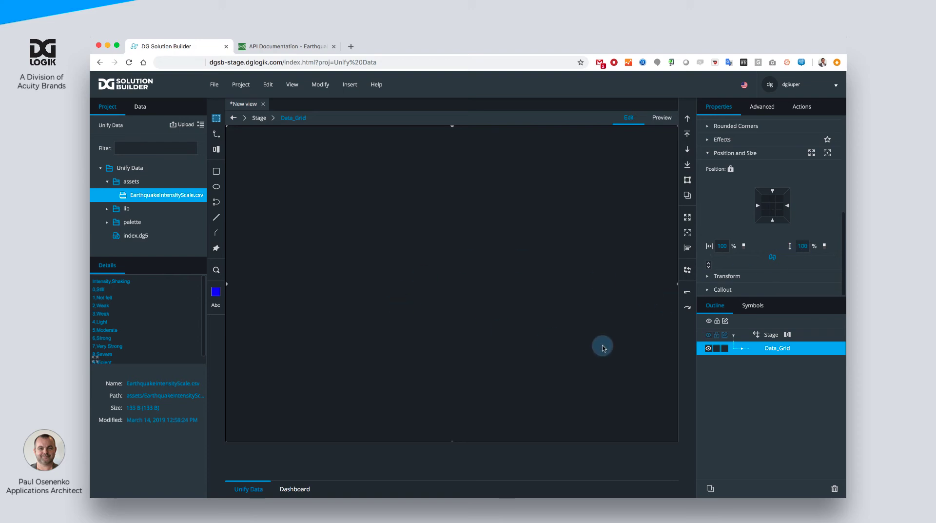
- Bind the Join block's output to the Data Grid's Table property, narrowing the Stage dataflow window to reach it, and close the dataflow
{"action": "scroll", "coordinate": [744, 217], "scroll_direction": "up", "scroll_amount": 1}
{"action": "scroll", "coordinate": [744, 217], "scroll_direction": "up", "scroll_amount": 8}
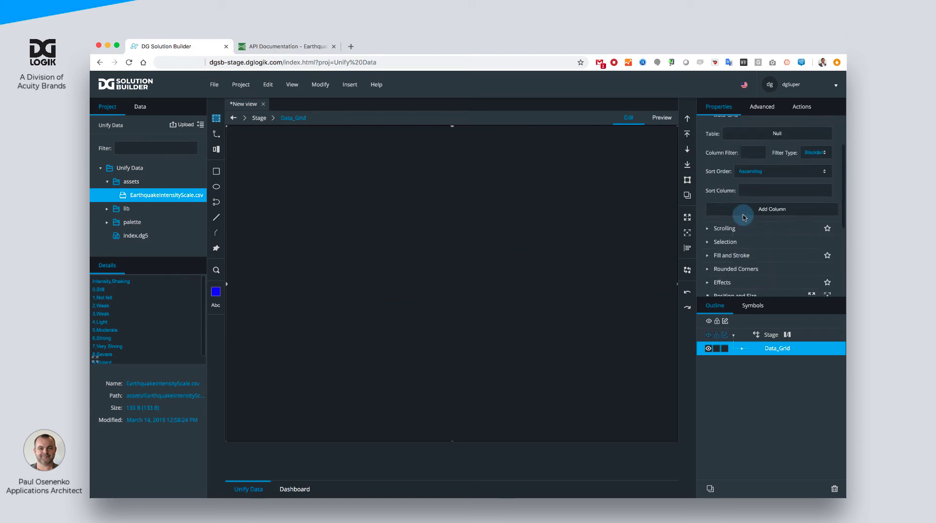
{"action": "left_click", "coordinate": [787, 334]}
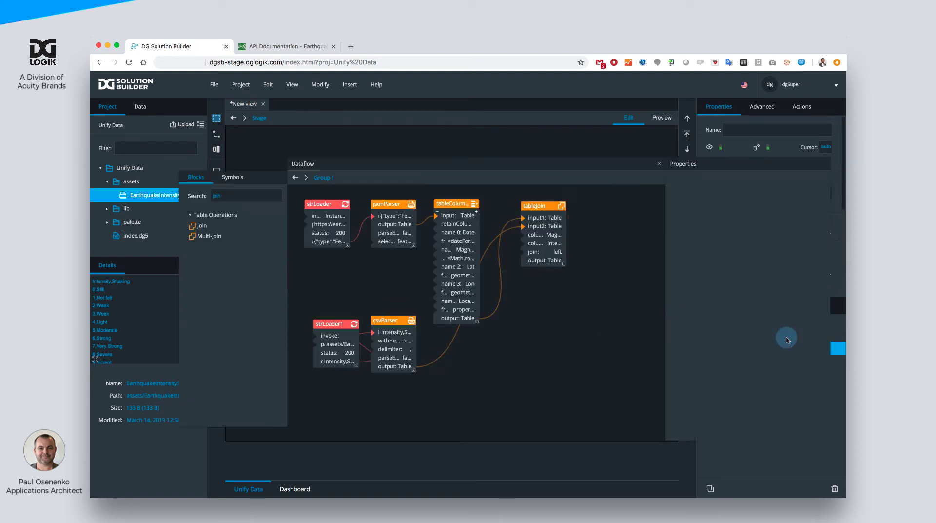
{"action": "left_click_drag", "start_coordinate": [663, 324], "coordinate": [527, 328]}
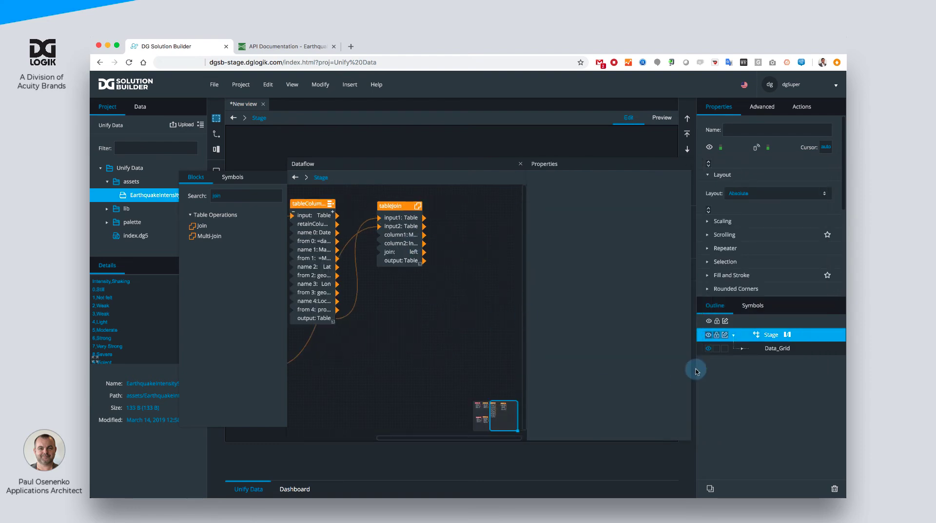
{"action": "left_click", "coordinate": [777, 349]}
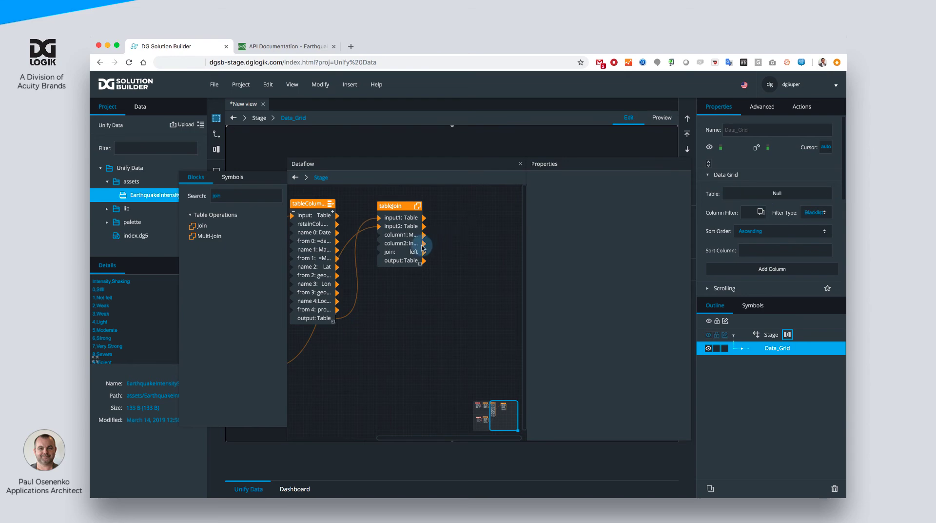
{"action": "left_click_drag", "start_coordinate": [418, 261], "coordinate": [778, 193]}
{"action": "left_click", "coordinate": [520, 164]}
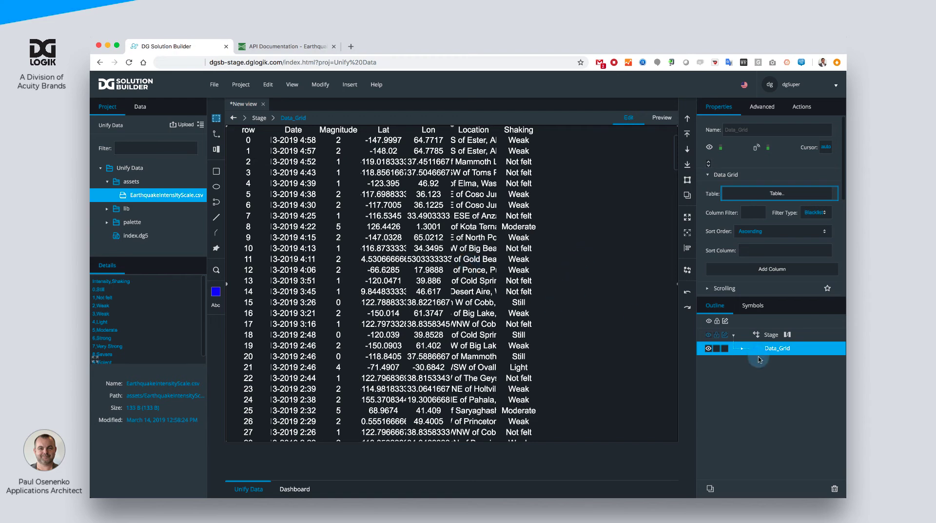
- Expand the Data Grid's parts in the outline, then left-align the Rows text and set its size to 14
{"action": "left_click", "coordinate": [741, 348]}
{"action": "left_click", "coordinate": [750, 388]}
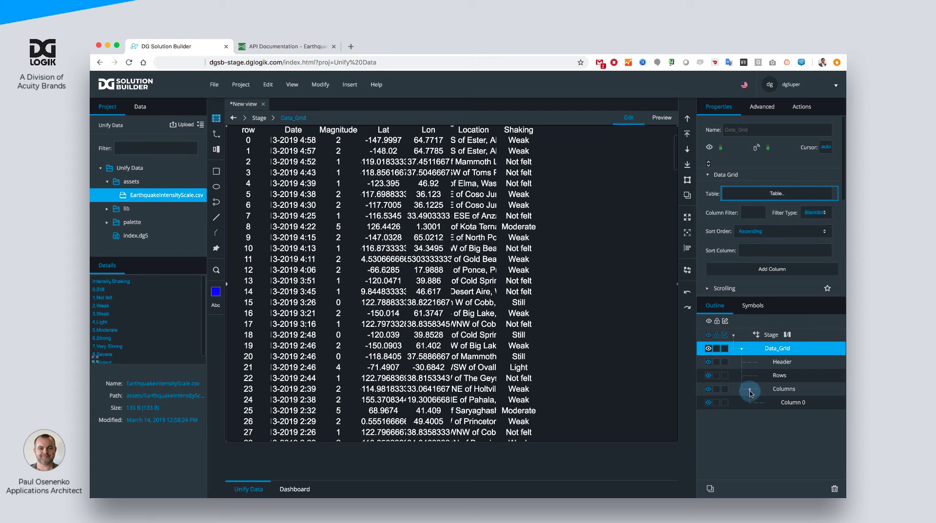
{"action": "left_click", "coordinate": [781, 378]}
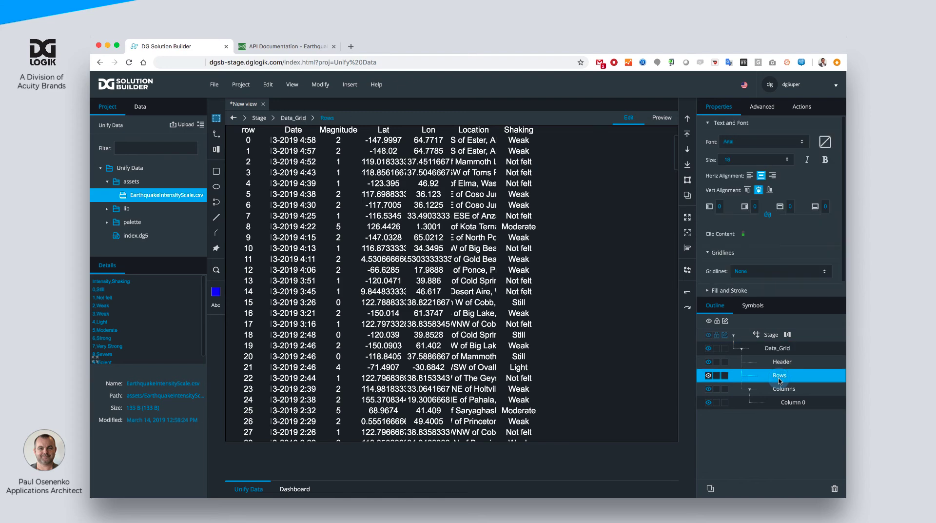
{"action": "left_click", "coordinate": [751, 176]}
{"action": "type", "text": "14"}
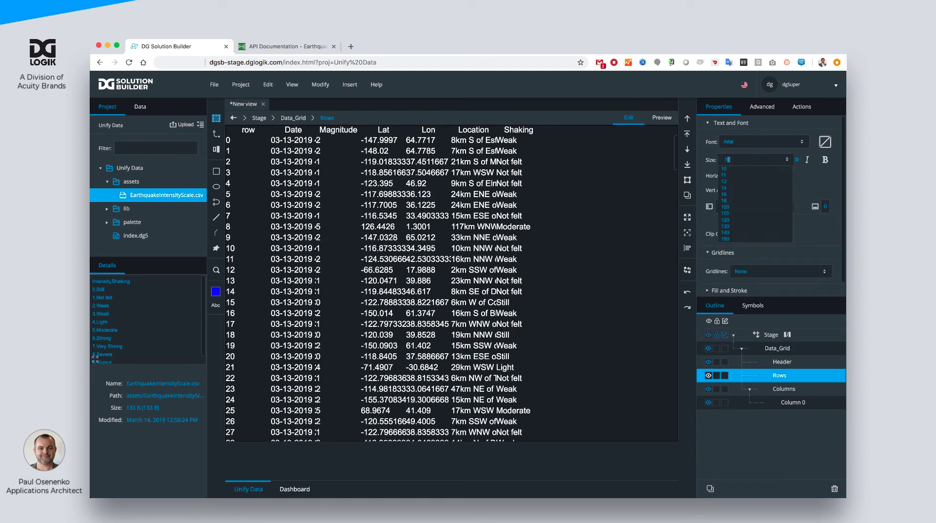
- Set the Rows font to LatoLight and the text color to light gray
{"action": "left_click", "coordinate": [736, 141]}
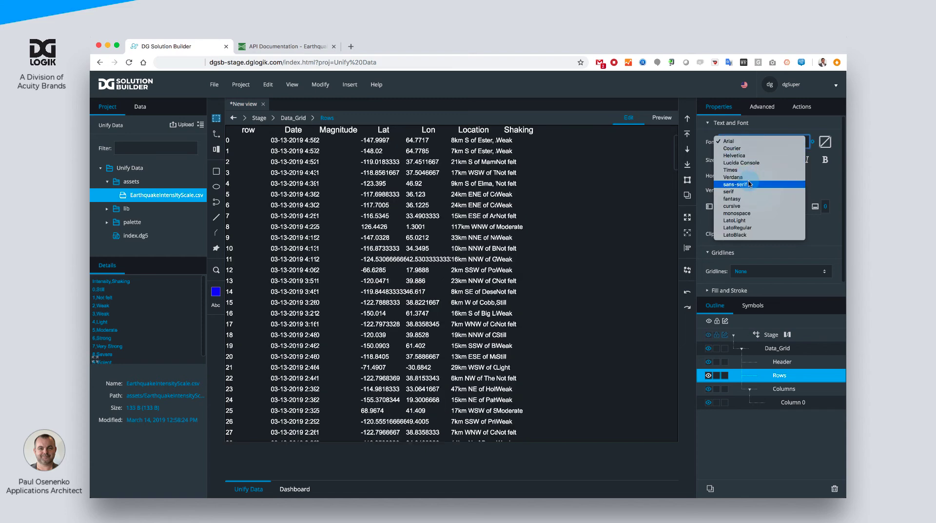
{"action": "left_click", "coordinate": [742, 221]}
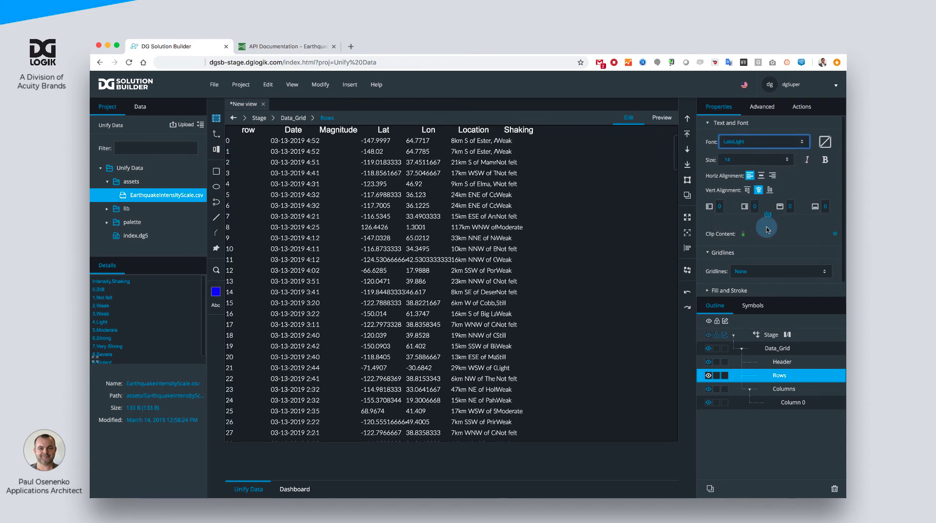
{"action": "left_click", "coordinate": [767, 227]}
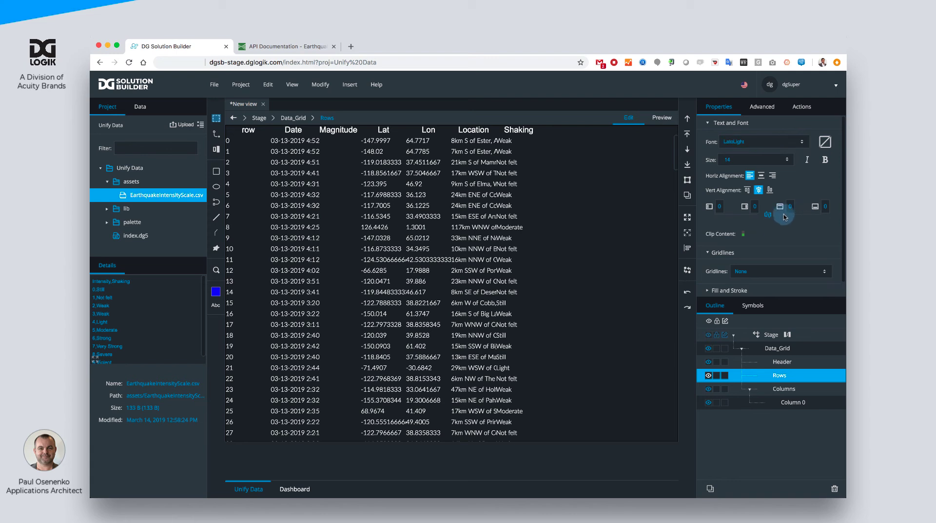
{"action": "left_click", "coordinate": [825, 141]}
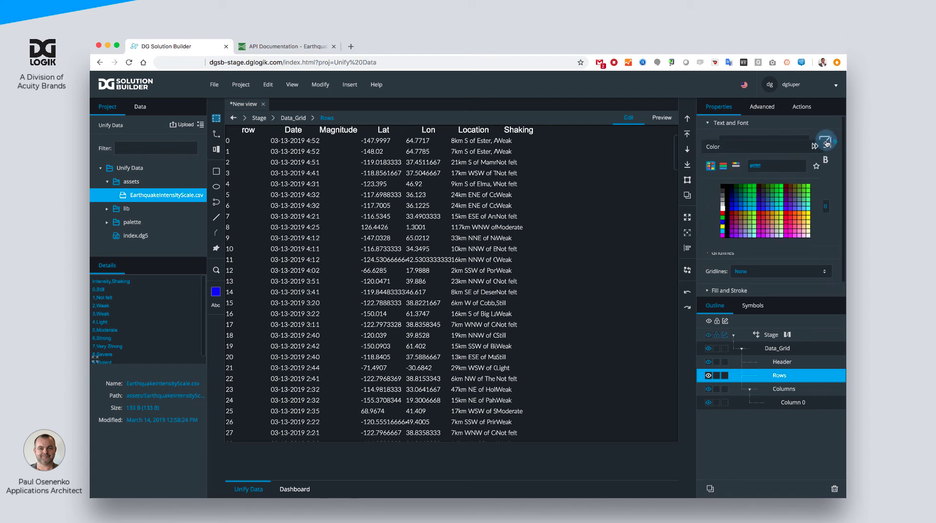
{"action": "left_click", "coordinate": [724, 205]}
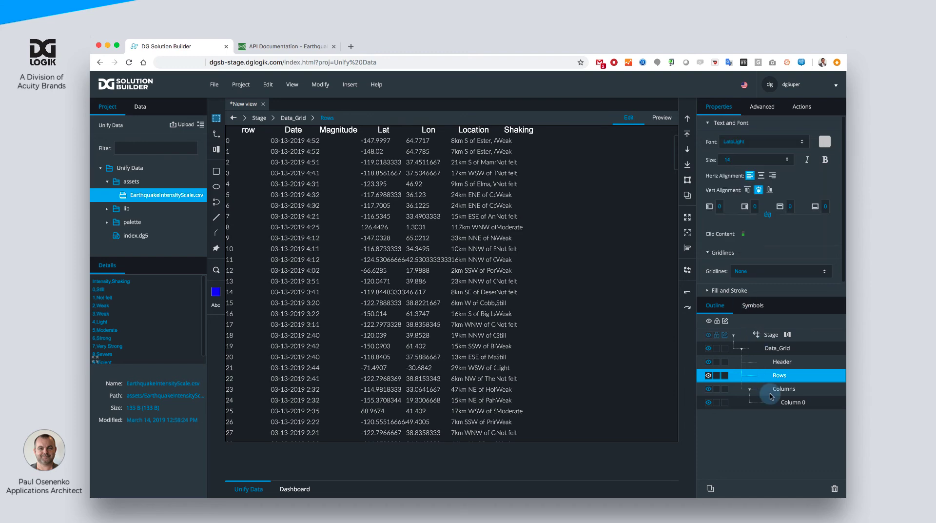
- Set the Data Grid Header's text size to 14 and its font to LatoRegular
{"action": "left_click", "coordinate": [781, 361]}
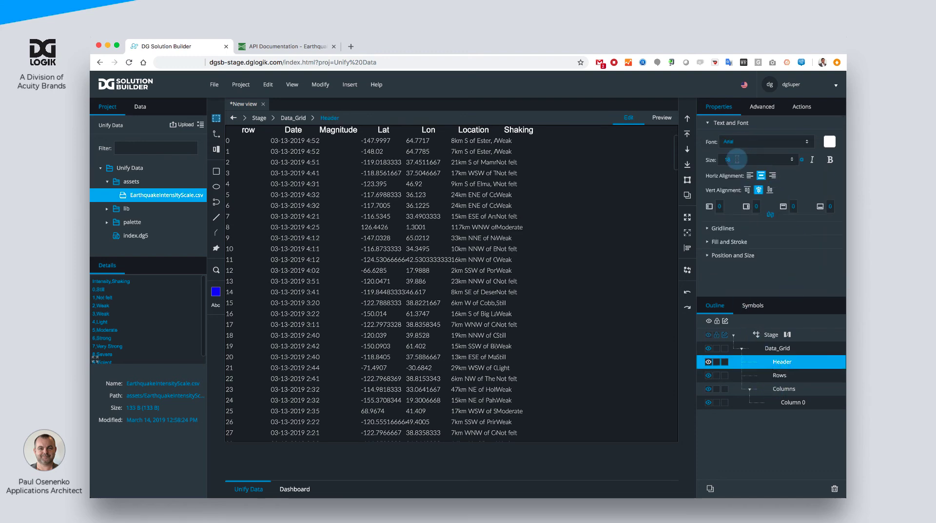
{"action": "type", "text": "14"}
{"action": "left_click", "coordinate": [731, 142]}
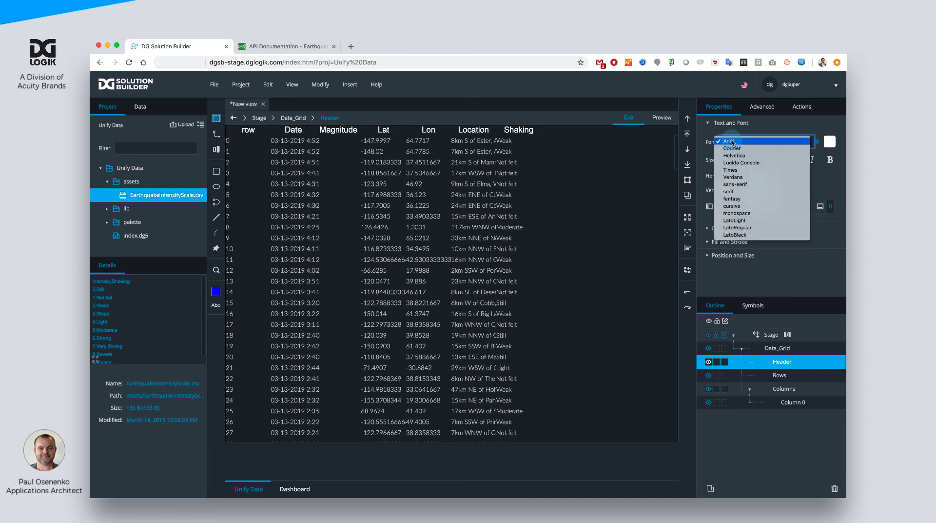
{"action": "left_click", "coordinate": [737, 227]}
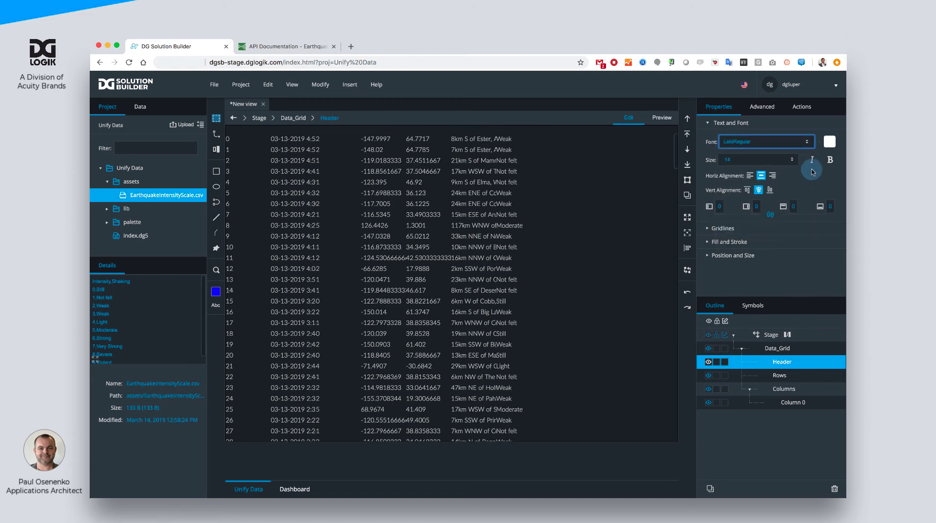
{"action": "left_click", "coordinate": [771, 191]}
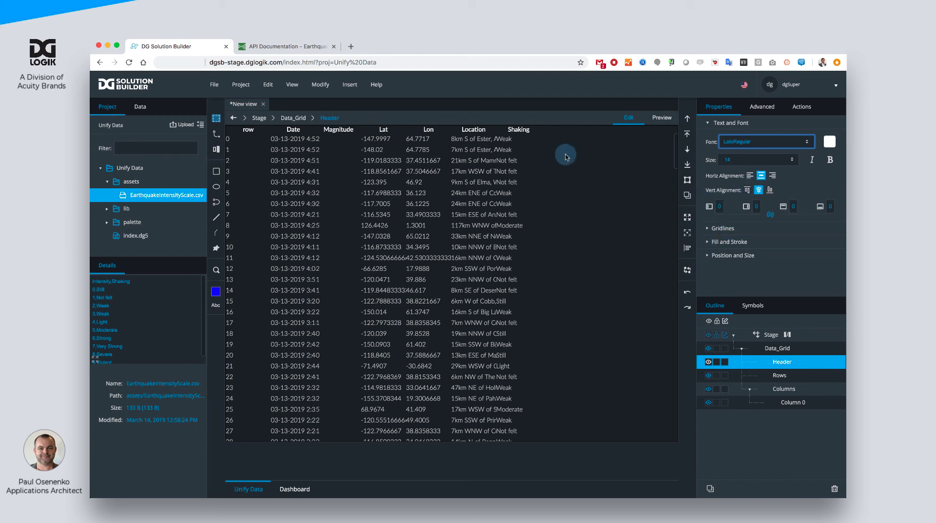
- Set the type of Column 0 in the Data Grid's Columns to Name
{"action": "left_click", "coordinate": [779, 393]}
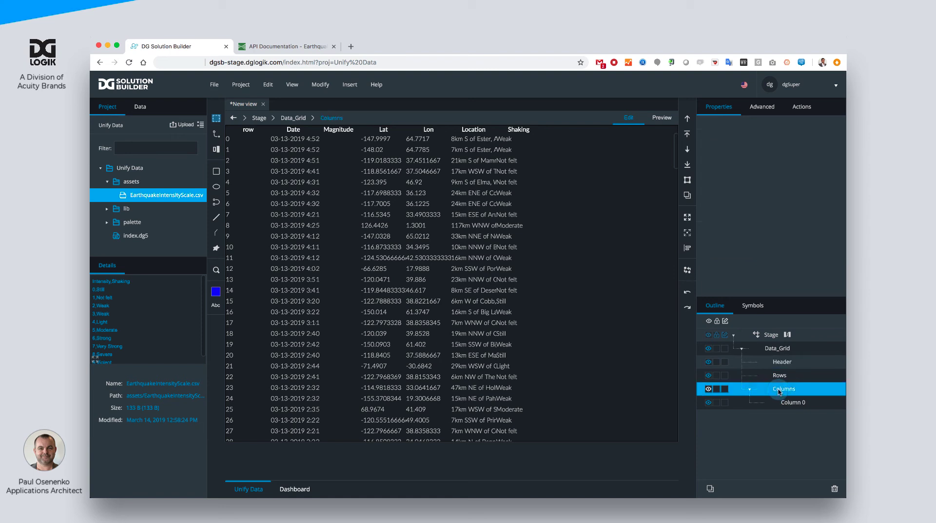
{"action": "left_click", "coordinate": [785, 406]}
{"action": "left_click", "coordinate": [759, 257]}
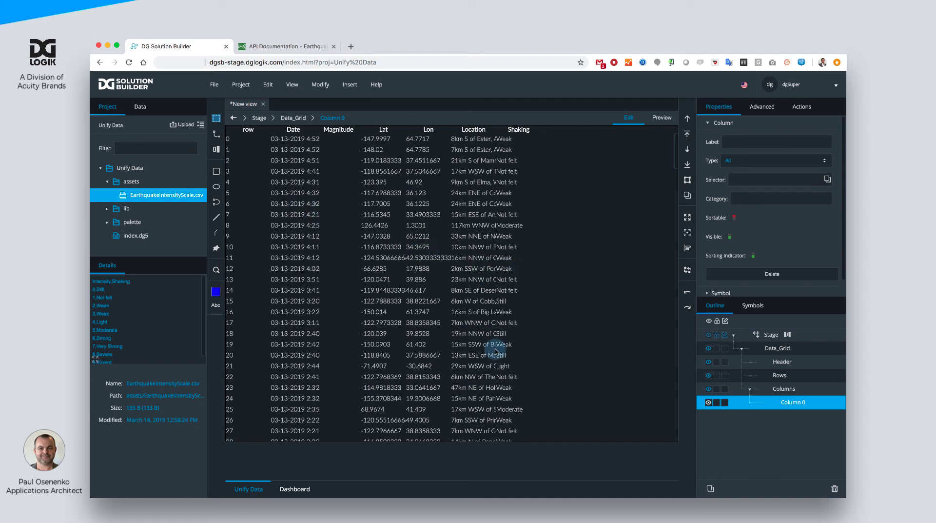
{"action": "left_click", "coordinate": [749, 164]}
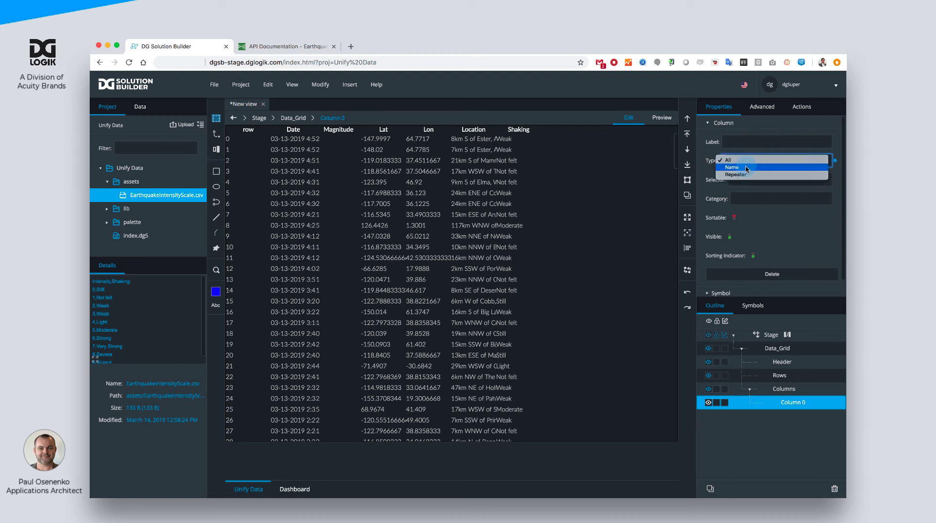
{"action": "left_click", "coordinate": [747, 168]}
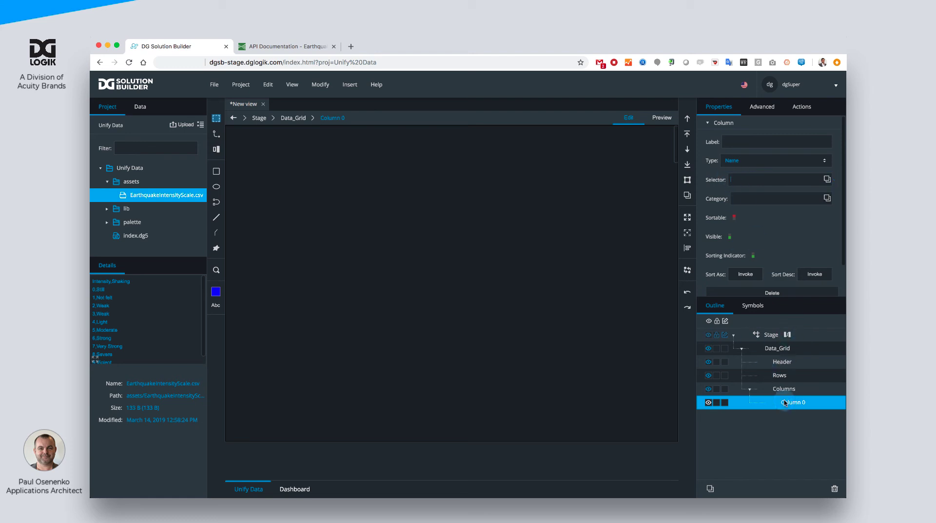
- Open the Data Grid's Table preview and move it to the lower part of the canvas
{"action": "left_click", "coordinate": [778, 348]}
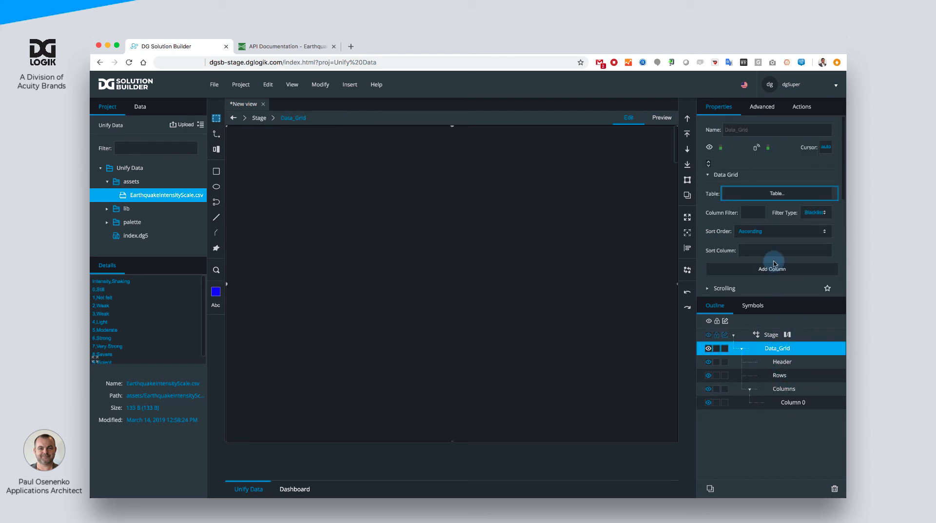
{"action": "left_click", "coordinate": [769, 194]}
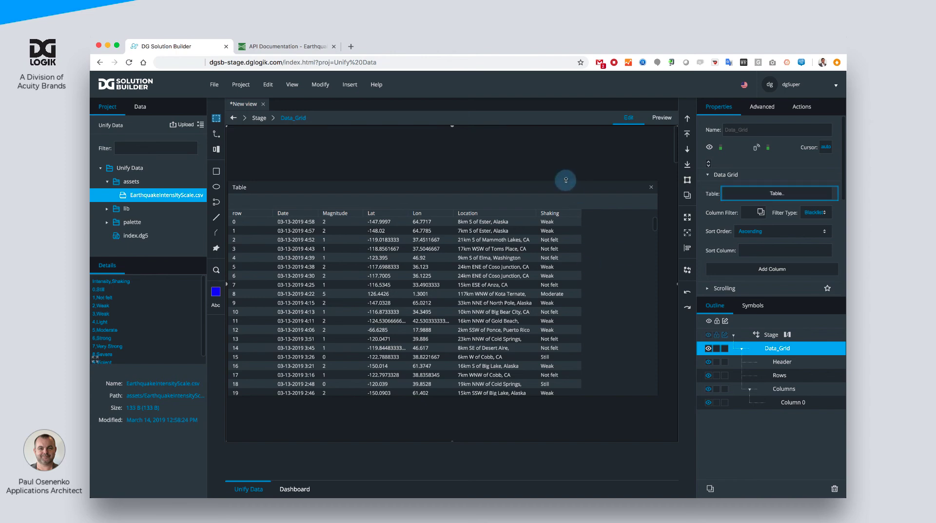
{"action": "left_click_drag", "start_coordinate": [566, 180], "coordinate": [568, 334]}
- Set the selector of Column 0 to Date
{"action": "left_click", "coordinate": [787, 402]}
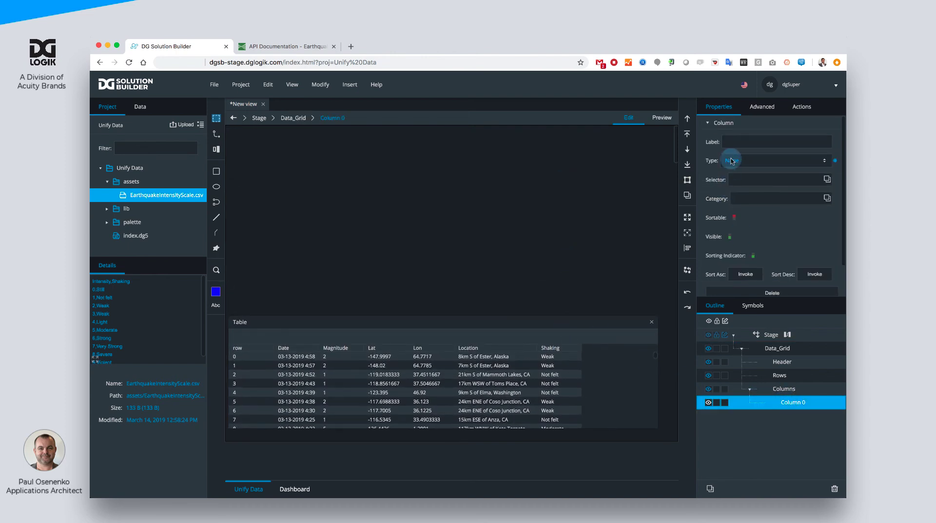
{"action": "left_click", "coordinate": [738, 179]}
{"action": "type", "text": "Date"}
{"action": "key", "text": "Return"}
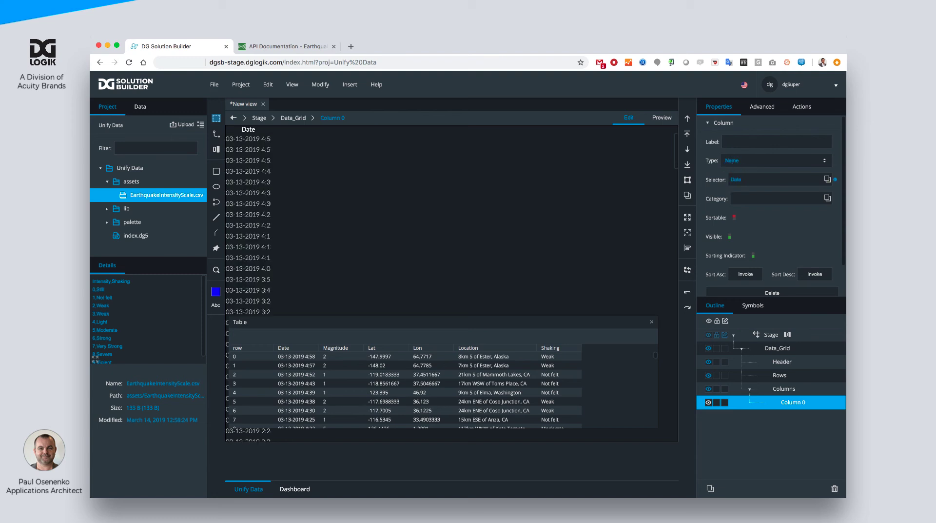
- Turn off the Date column's sorting indicator and set its width to 140
{"action": "scroll", "coordinate": [754, 249], "scroll_direction": "down", "scroll_amount": 2}
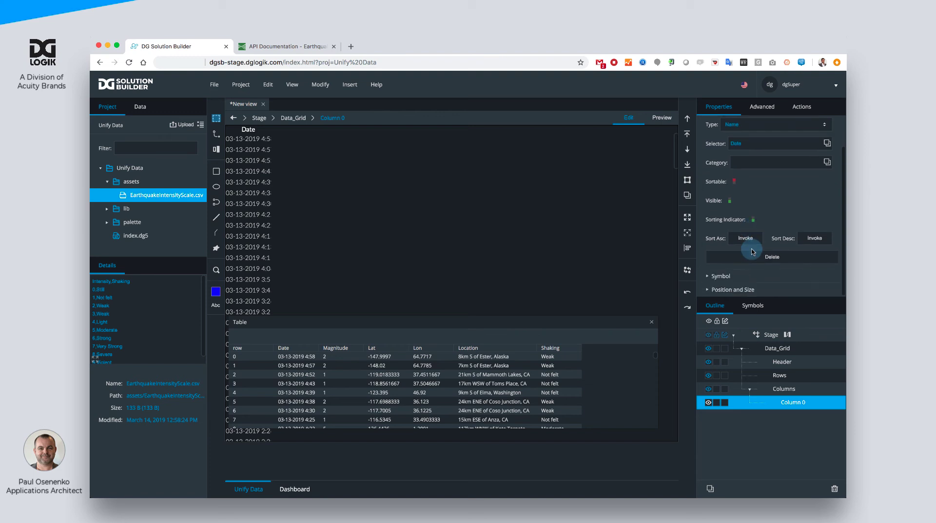
{"action": "left_click", "coordinate": [709, 289]}
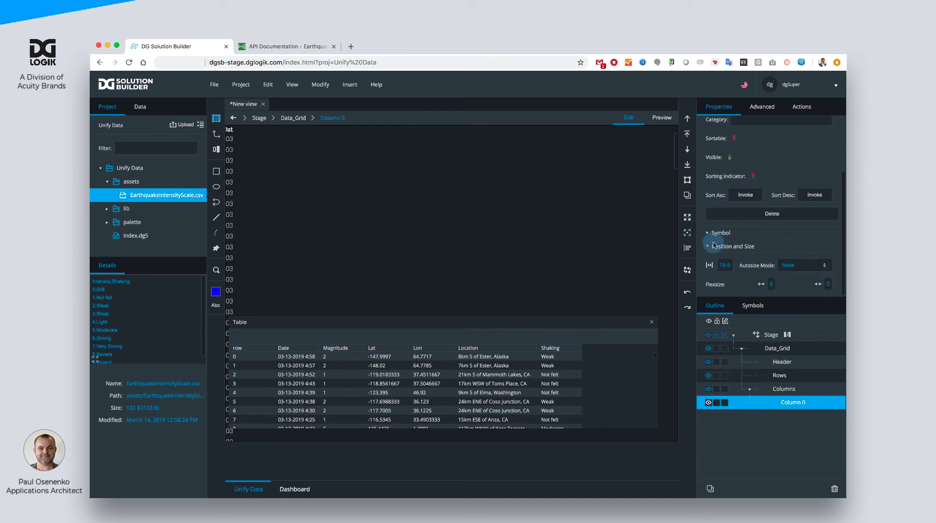
{"action": "left_click_drag", "start_coordinate": [726, 267], "coordinate": [726, 264]}
{"action": "type", "text": "110"}
{"action": "key", "text": "Return"}
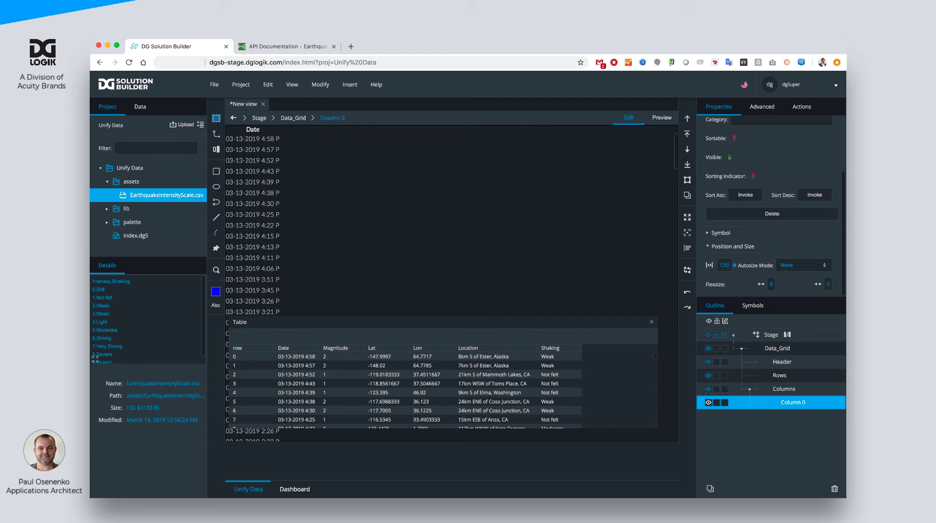
{"action": "mouse_move", "coordinate": [725, 265]}
{"action": "left_mouse_down"}
{"action": "mouse_move", "coordinate": [724, 233]}
{"action": "mouse_move", "coordinate": [725, 265]}
{"action": "left_mouse_up"}
{"action": "type", "text": "1"}
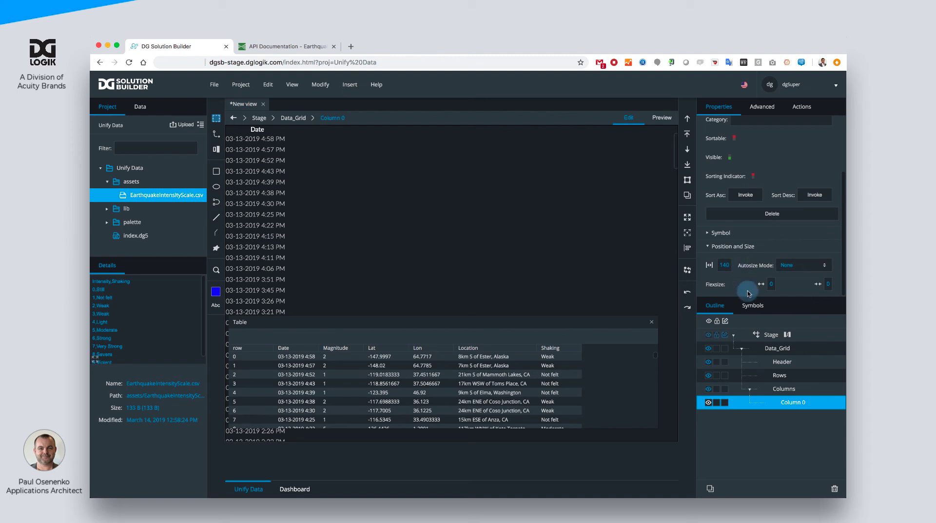
- Set the left and right text padding of the Data Grid's Rows to 5
{"action": "left_click", "coordinate": [780, 375]}
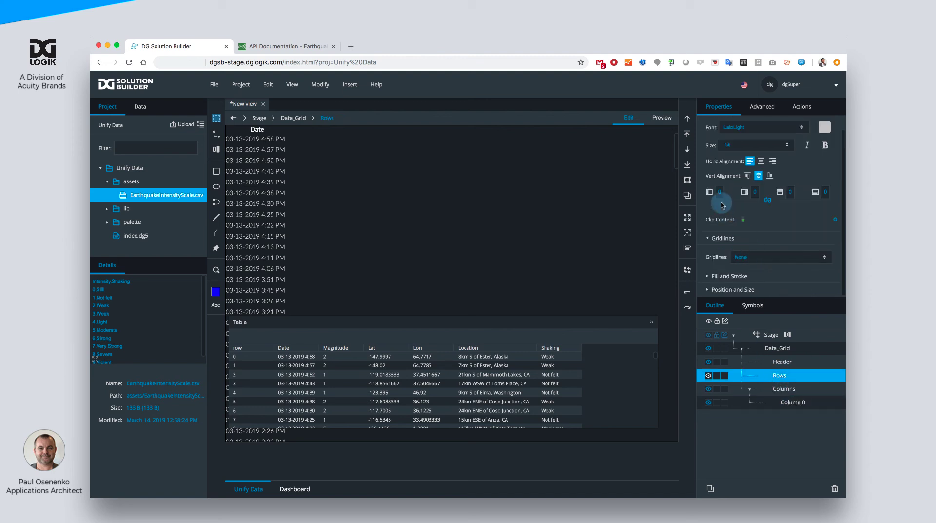
{"action": "left_click", "coordinate": [721, 191]}
{"action": "type", "text": "5"}
{"action": "left_click", "coordinate": [754, 192]}
{"action": "type", "text": "5"}
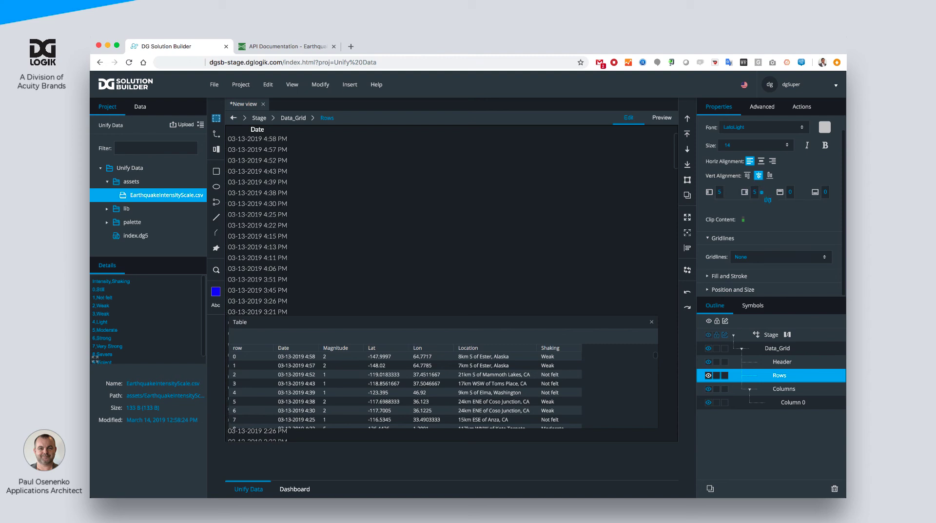
- Duplicate the Date column and set the copy's selector to Magnitude
{"action": "left_click", "coordinate": [789, 403]}
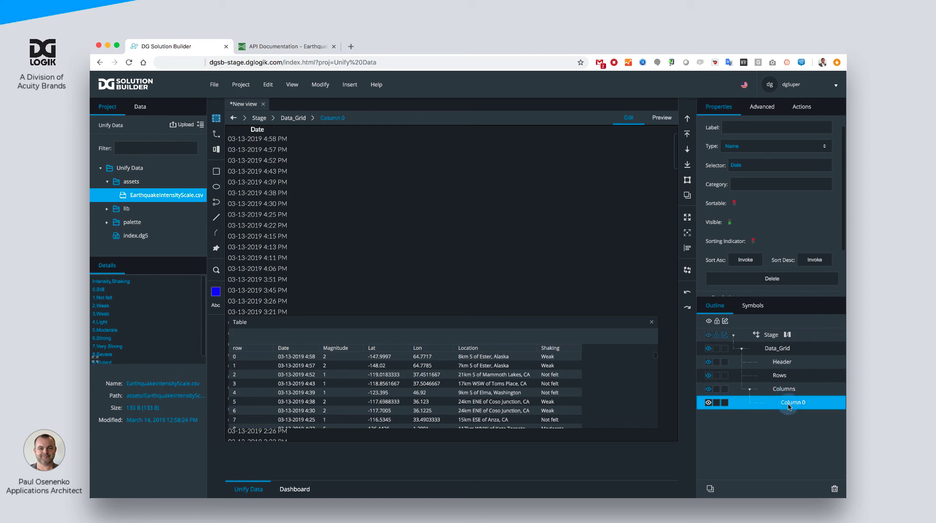
{"action": "key", "text": "super+v"}
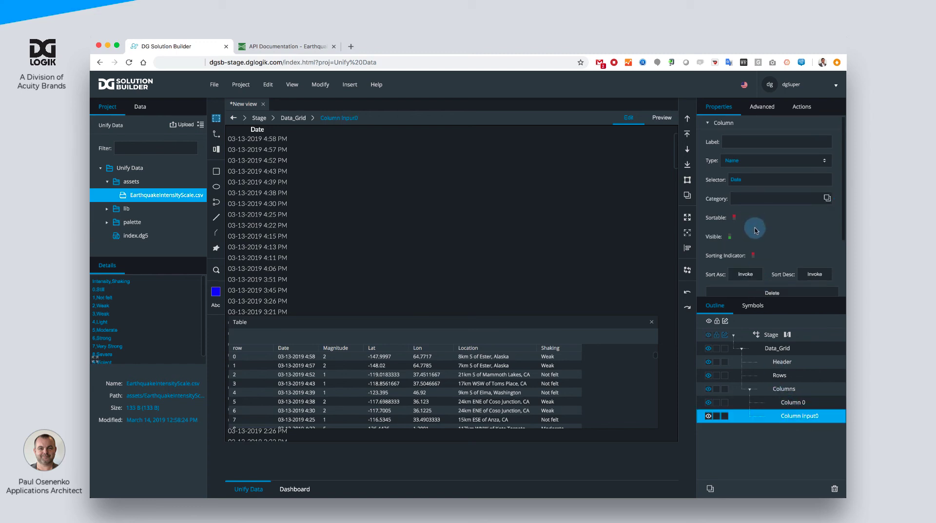
{"action": "type", "text": "Magnitud"}
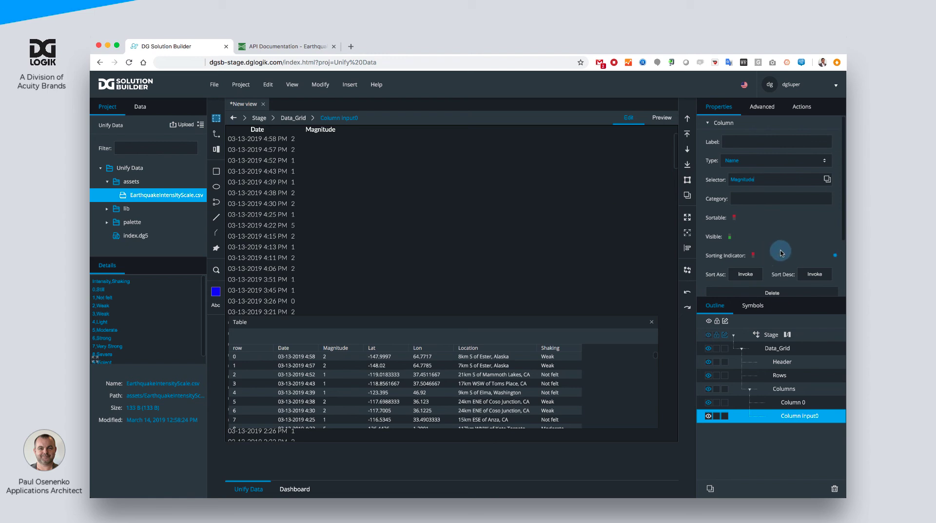
- Set the Magnitude column's width to 75
{"action": "scroll", "coordinate": [782, 251], "scroll_direction": "down", "scroll_amount": 3}
{"action": "left_click_drag", "start_coordinate": [724, 264], "coordinate": [744, 373]}
{"action": "left_click_drag", "start_coordinate": [730, 267], "coordinate": [765, 447]}
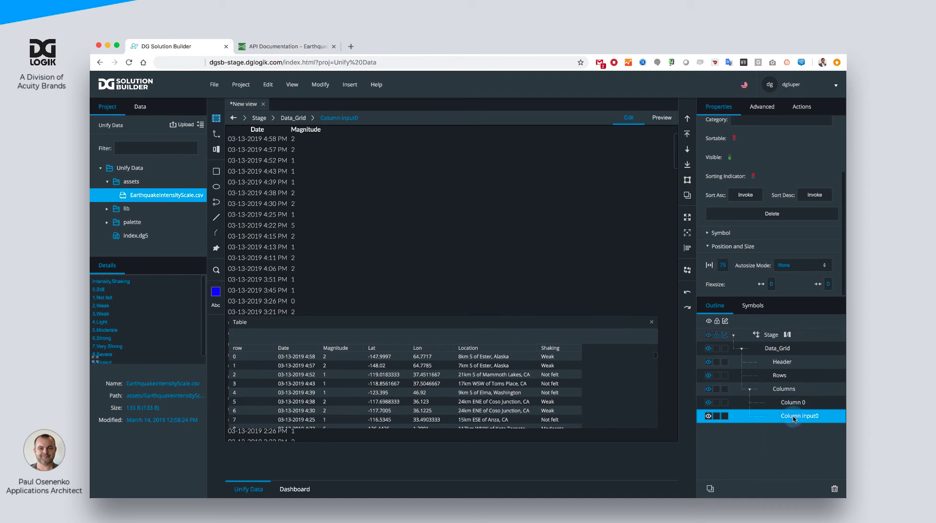
- Duplicate the Magnitude column as a Lat column, then duplicate that one as a Lon column by changing their selectors
{"action": "key", "text": "super+d"}
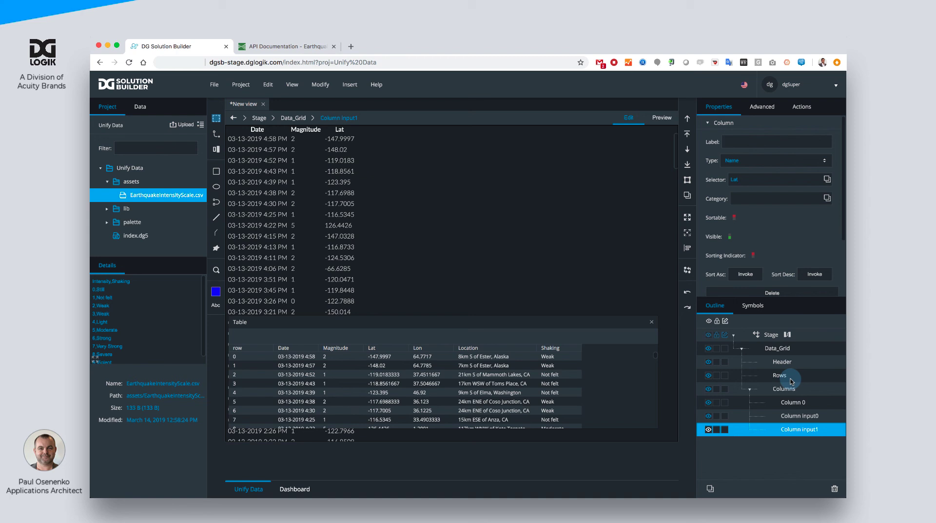
{"action": "key", "text": "super+d"}
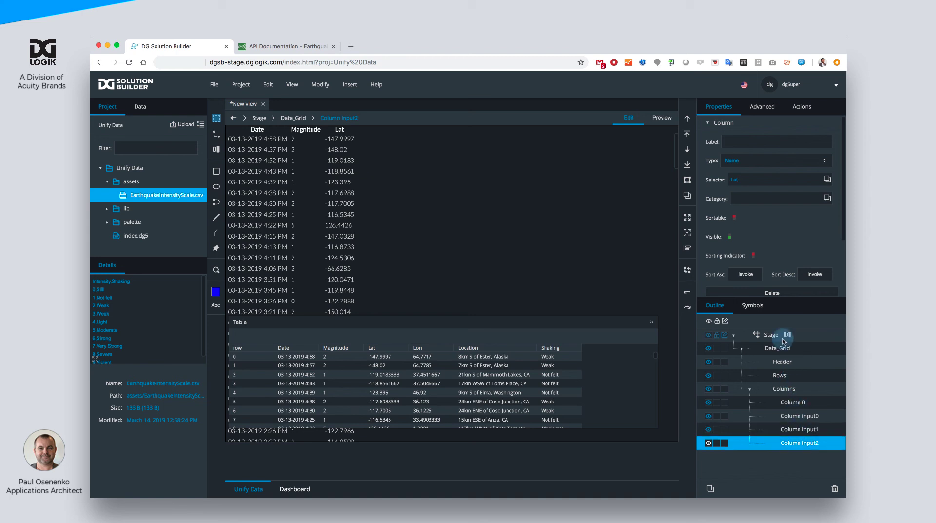
{"action": "type", "text": "Lon"}
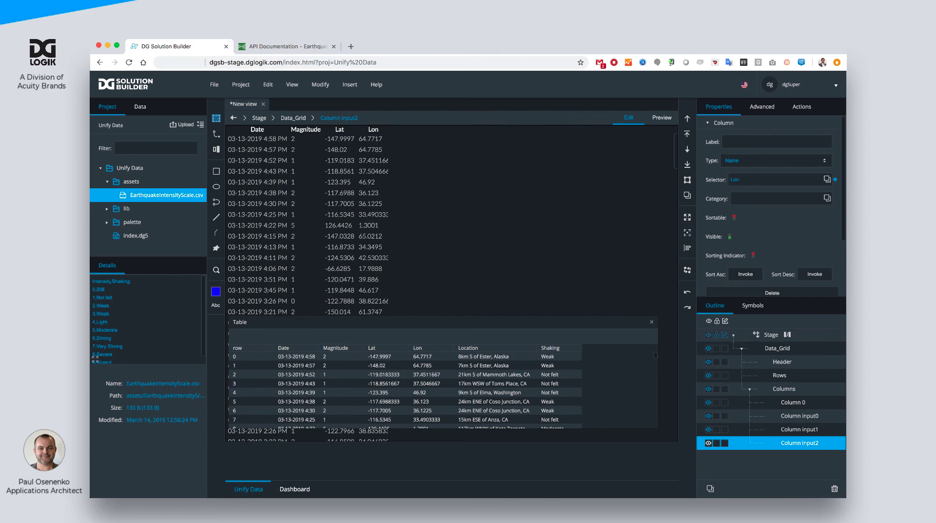
- Set the width of both the Lat and Lon columns to 90
{"action": "left_click", "coordinate": [727, 283]}
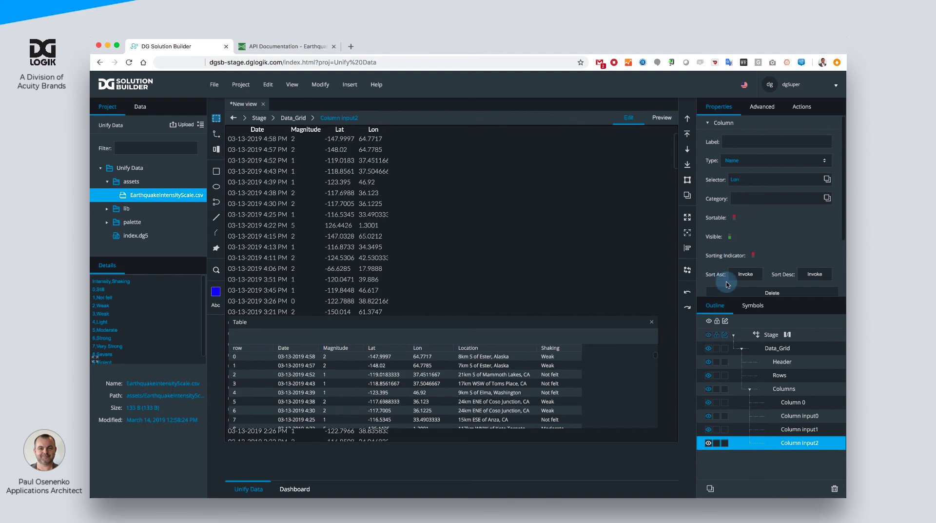
{"action": "left_click", "coordinate": [787, 420], "text": "shift"}
{"action": "left_click", "coordinate": [790, 433]}
{"action": "left_click", "coordinate": [792, 444], "text": "shift"}
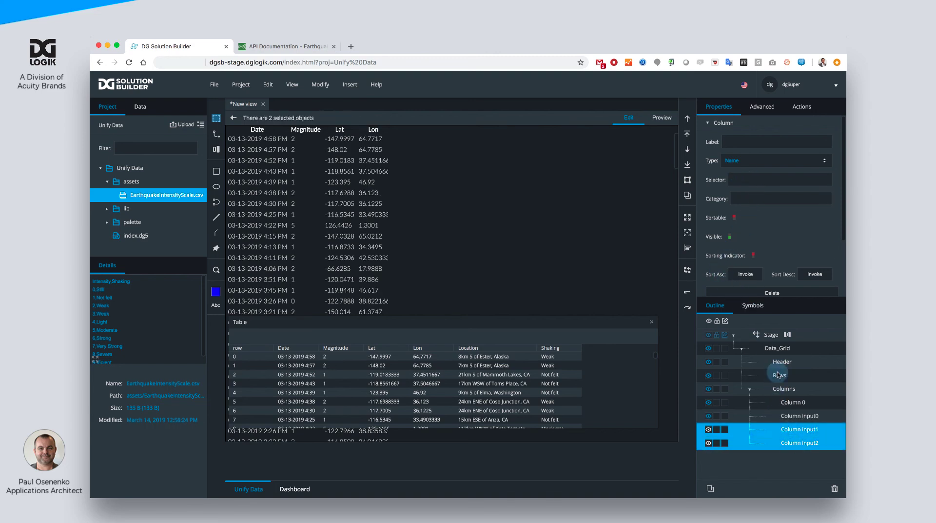
{"action": "scroll", "coordinate": [754, 247], "scroll_direction": "down", "scroll_amount": 1}
{"action": "scroll", "coordinate": [755, 247], "scroll_direction": "down", "scroll_amount": 3}
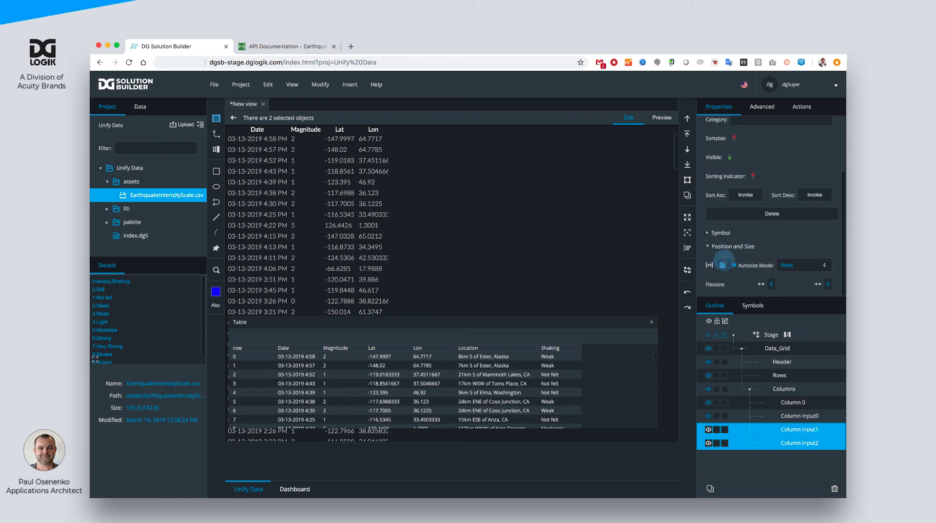
{"action": "type", "text": "90"}
{"action": "key", "text": "Return"}
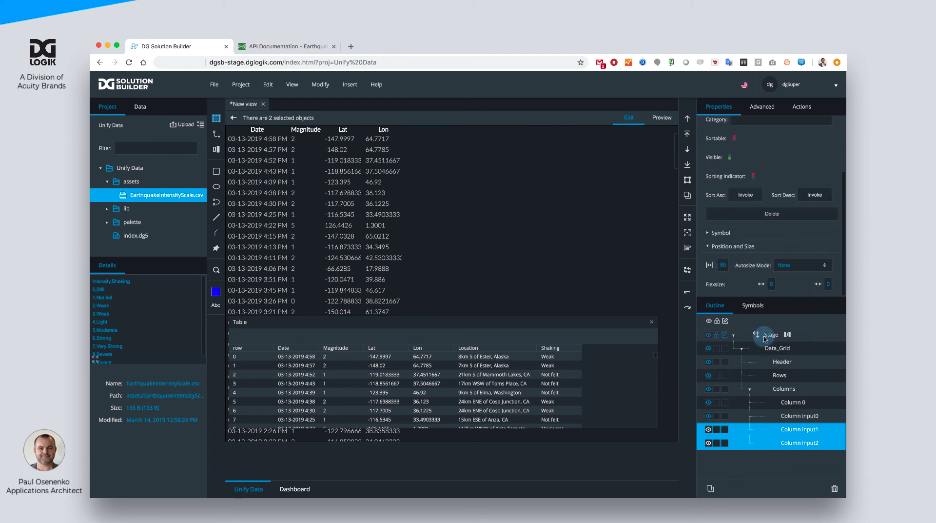
- Duplicate the Lon column and set the copy's selector to Location
{"action": "left_click", "coordinate": [795, 444]}
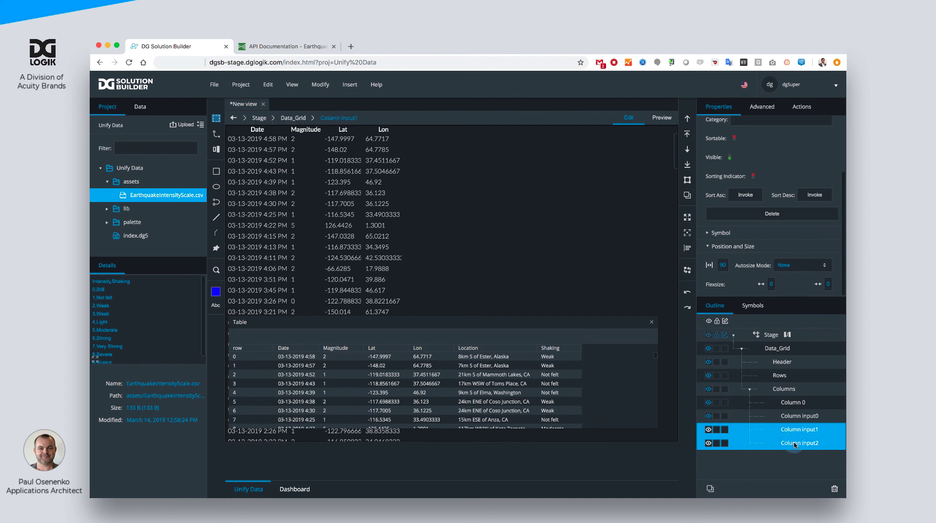
{"action": "key", "text": "super+d"}
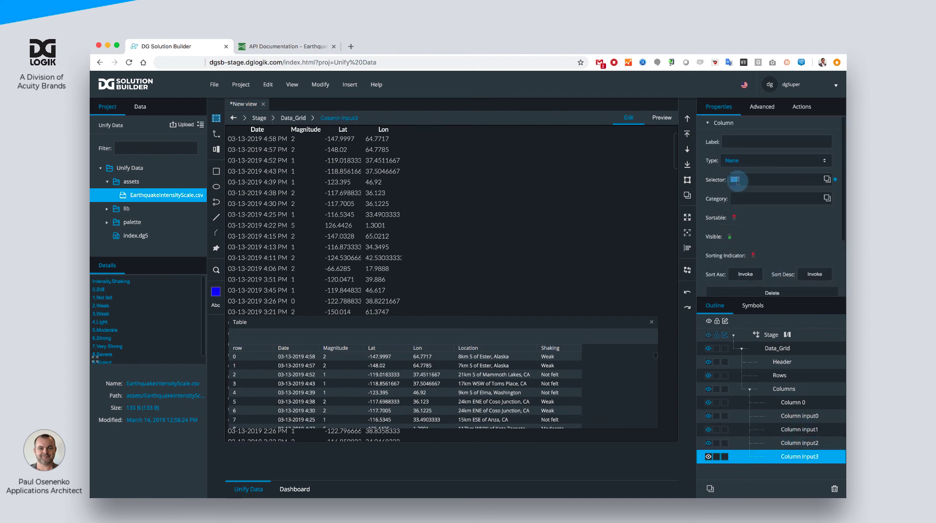
{"action": "type", "text": "Location"}
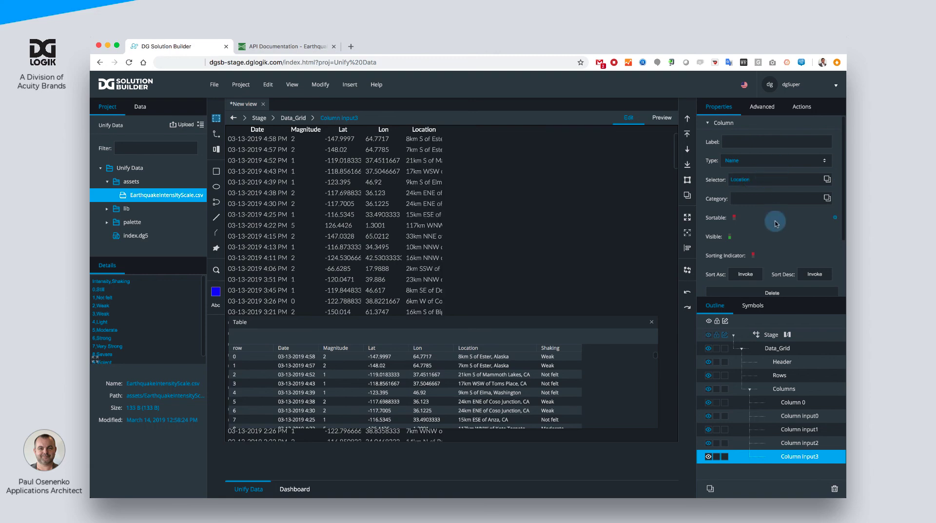
- Set the Location column's first Flexsize value to 1
{"action": "scroll", "coordinate": [775, 226], "scroll_direction": "down", "scroll_amount": 3}
{"action": "left_click", "coordinate": [771, 284]}
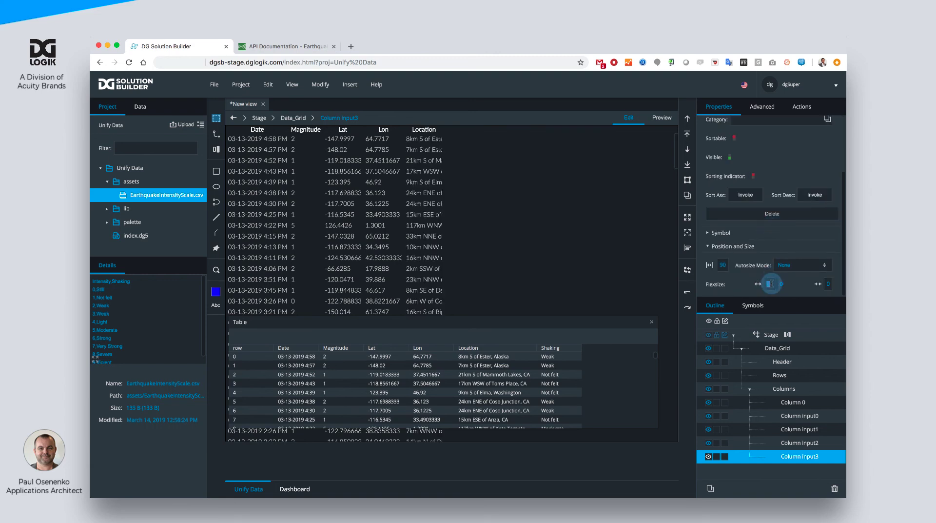
{"action": "type", "text": "1"}
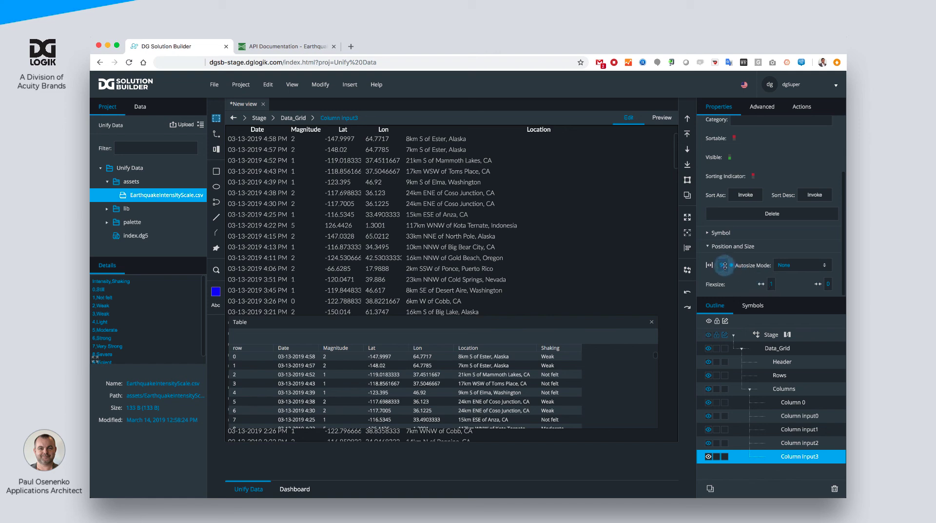
{"action": "left_click_drag", "start_coordinate": [725, 266], "coordinate": [724, 268]}
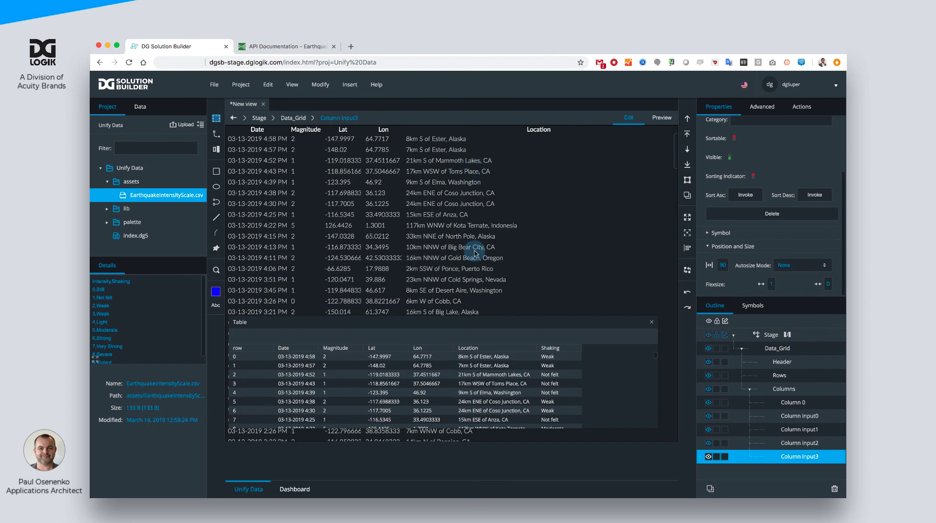
- Duplicate the Lon column again and set the new copy's selector to Shaking
{"action": "left_click", "coordinate": [791, 444]}
{"action": "key", "text": "super+d"}
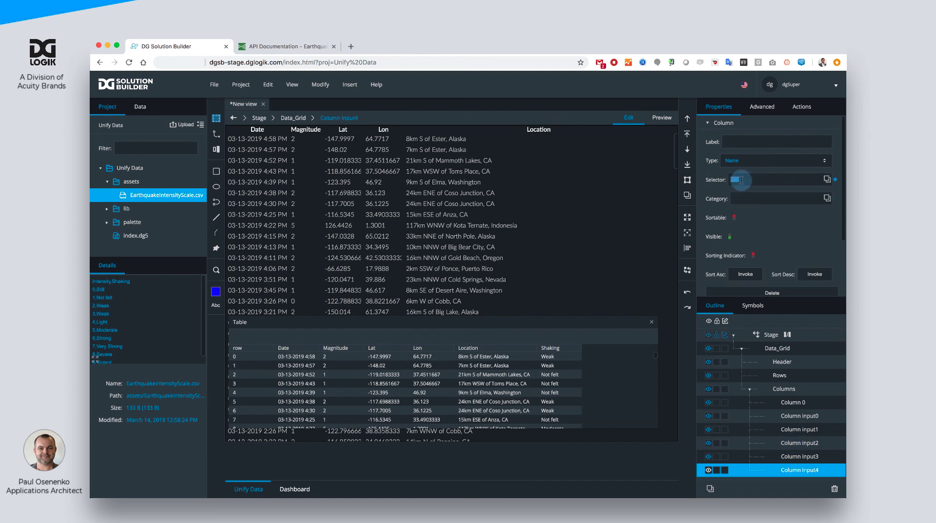
{"action": "type", "text": "Shal"}
{"action": "type", "text": "ing"}
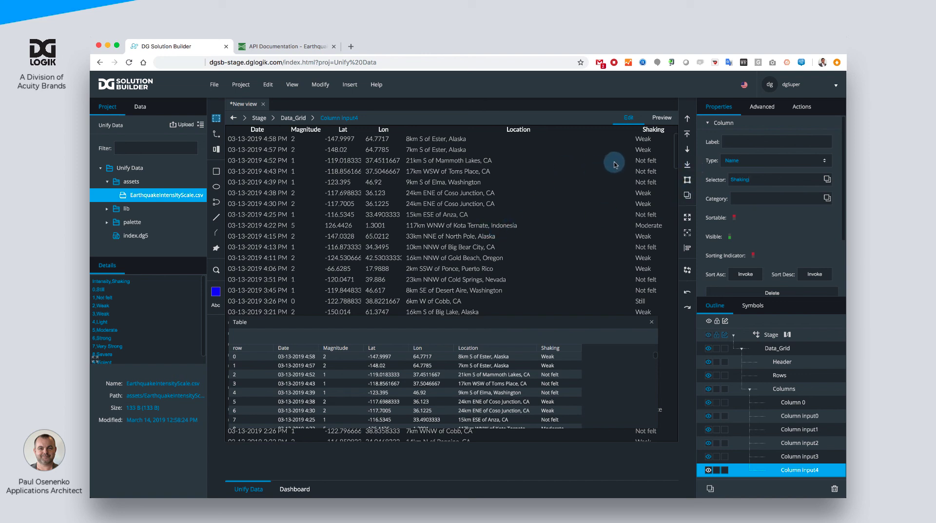
- Label the Shaking column Intensity and close the Table preview
{"action": "left_click", "coordinate": [746, 145]}
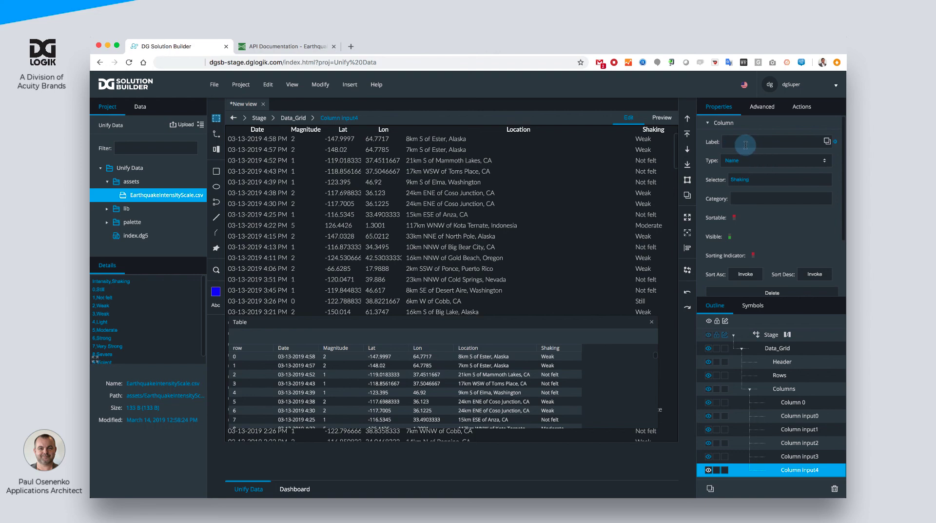
{"action": "type", "text": "Intensity"}
{"action": "key", "text": "Return"}
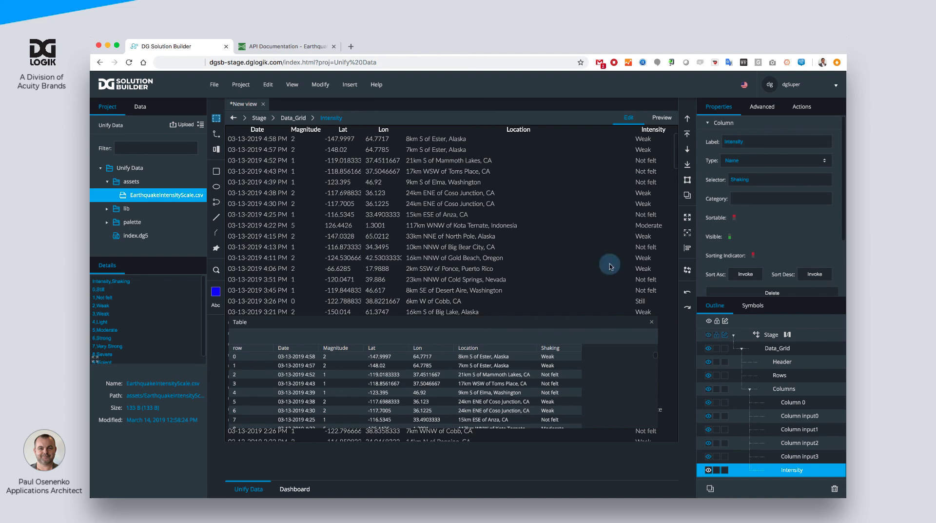
{"action": "left_click", "coordinate": [651, 323]}
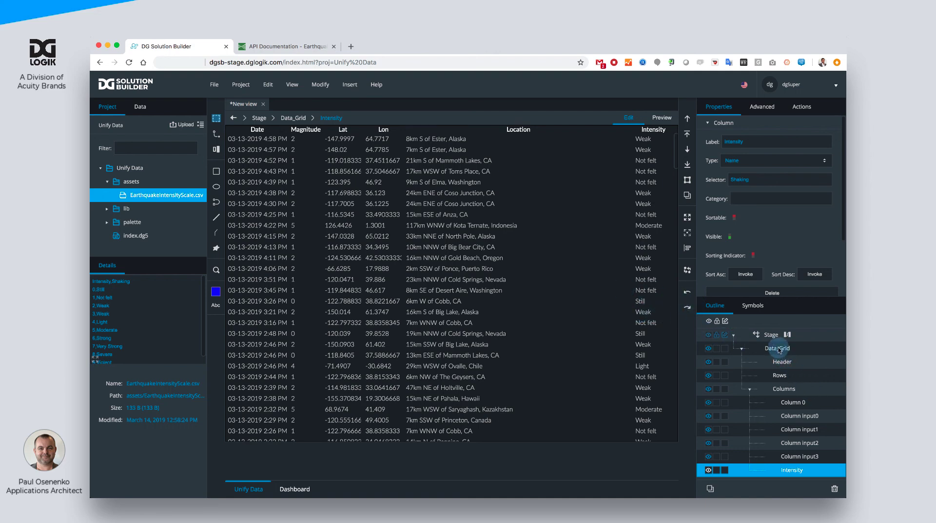
- Give the Data Grid's alternate rows a solid white fill
{"action": "left_click", "coordinate": [777, 375]}
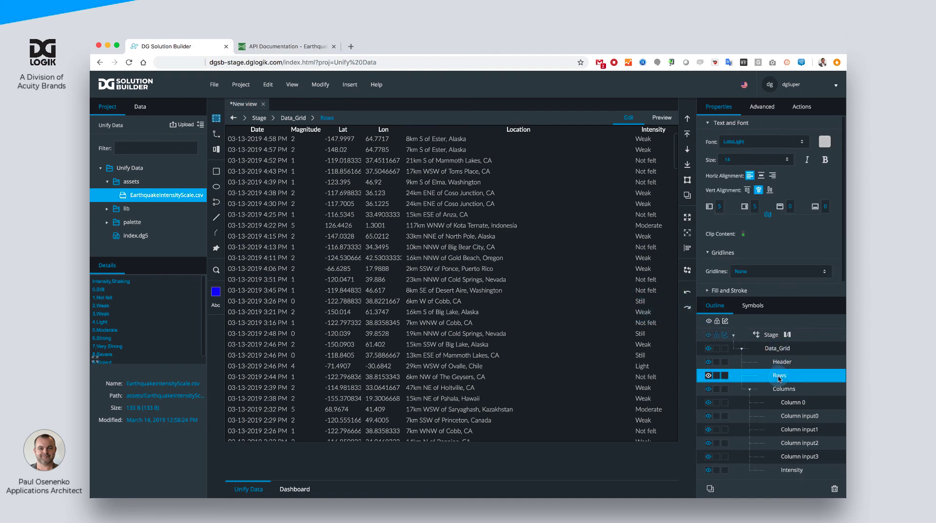
{"action": "left_click", "coordinate": [751, 389]}
{"action": "scroll", "coordinate": [743, 225], "scroll_direction": "down", "scroll_amount": 1}
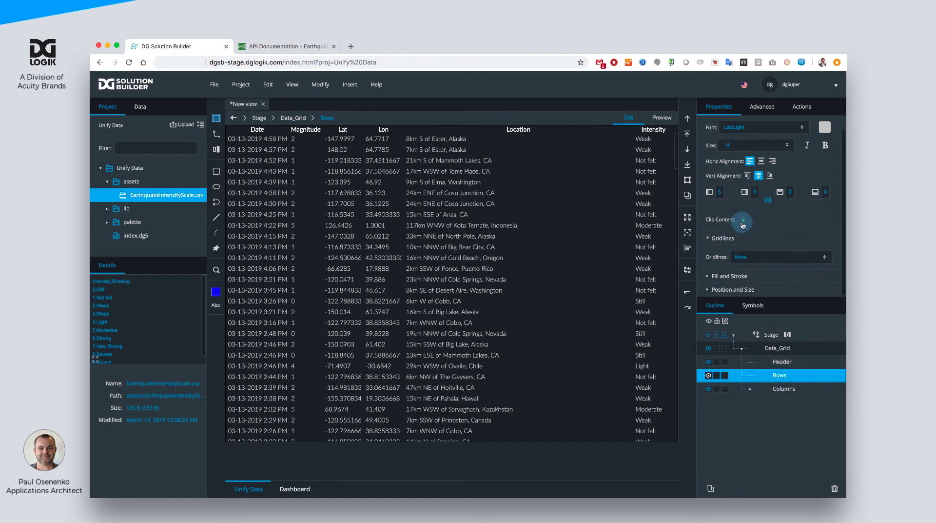
{"action": "left_click", "coordinate": [709, 276]}
{"action": "scroll", "coordinate": [710, 274], "scroll_direction": "down", "scroll_amount": 5}
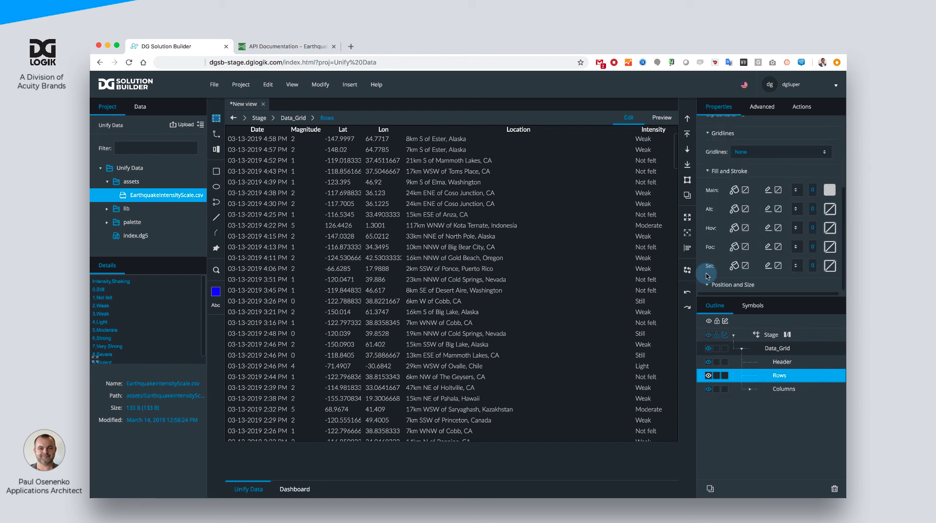
{"action": "left_click", "coordinate": [746, 209]}
{"action": "left_click", "coordinate": [624, 231]}
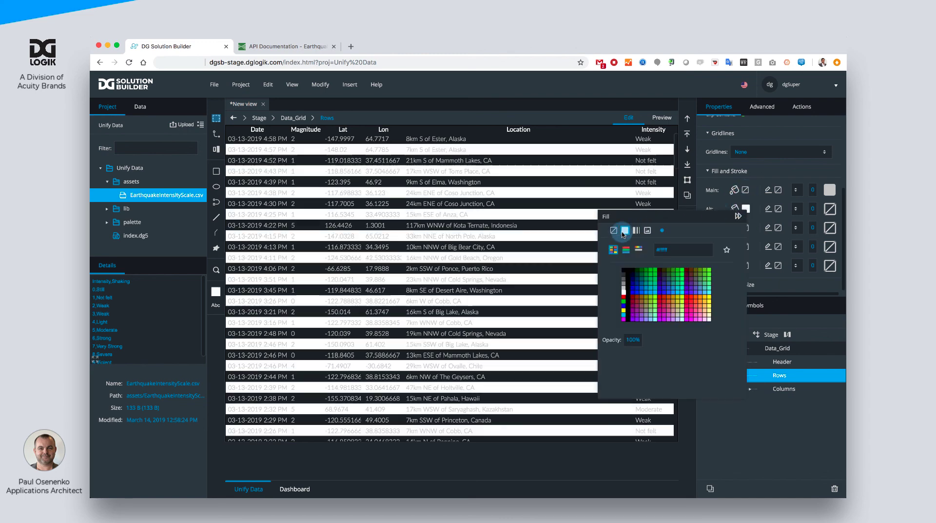
- Set the alternate row fill's opacity to 5% and close the fill settings
{"action": "left_click", "coordinate": [631, 338]}
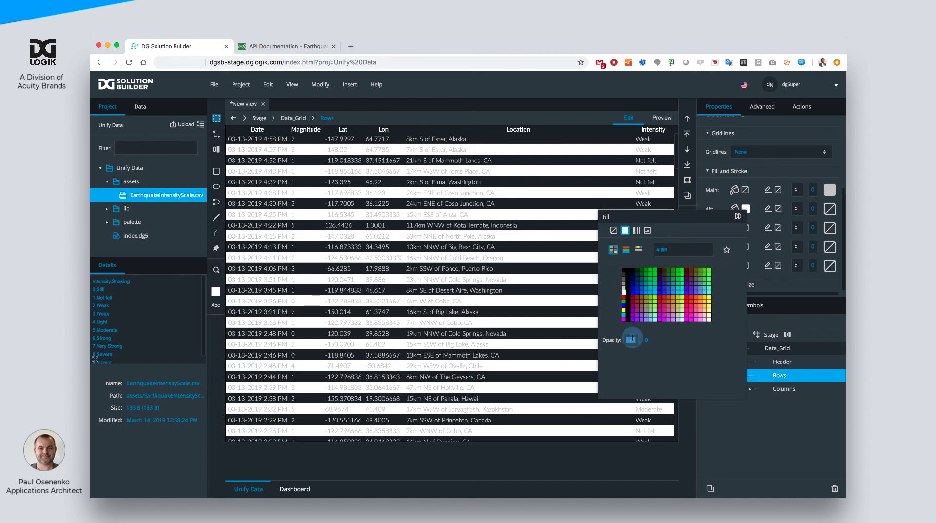
{"action": "type", "text": "5"}
{"action": "key", "text": "Return"}
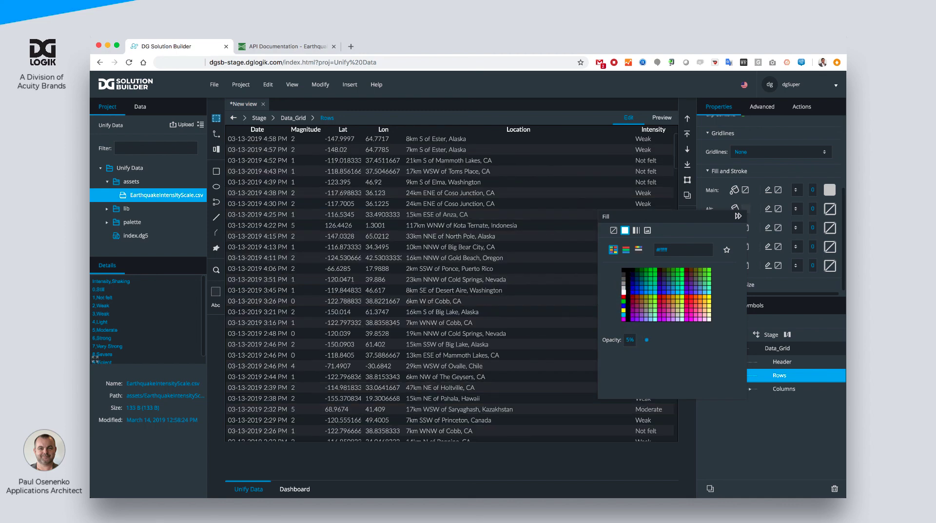
{"action": "left_click", "coordinate": [738, 216]}
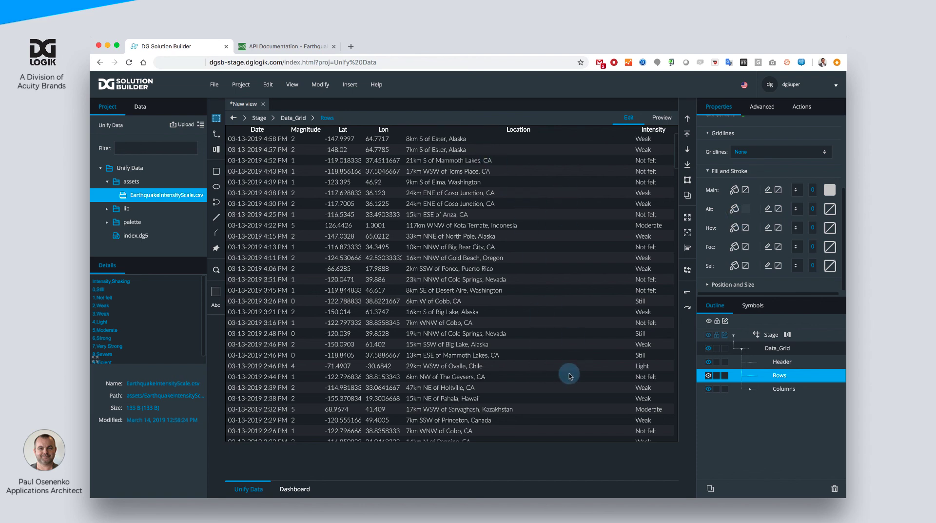
- Set the rows' gridlines to Vertical and colour the vertical lines dark gray
{"action": "scroll", "coordinate": [761, 226], "scroll_direction": "up", "scroll_amount": 5}
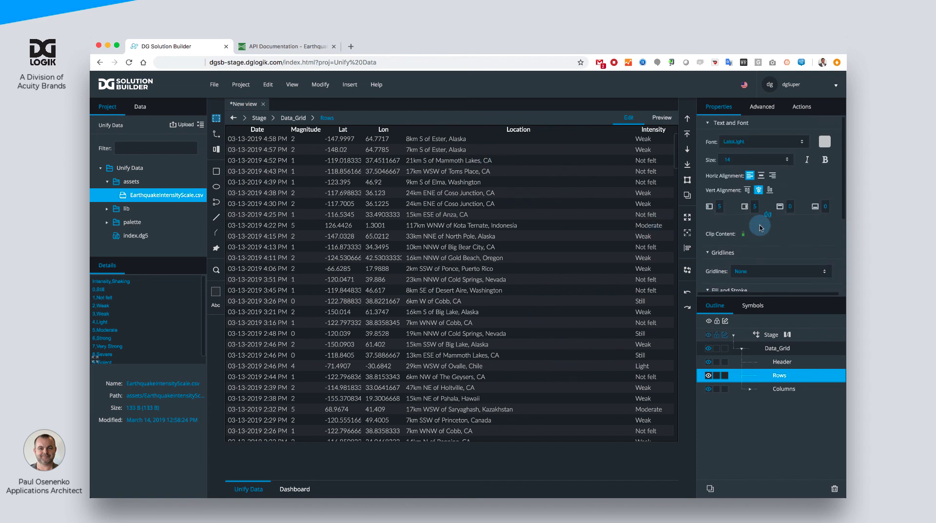
{"action": "left_click", "coordinate": [747, 272]}
{"action": "left_click", "coordinate": [747, 286]}
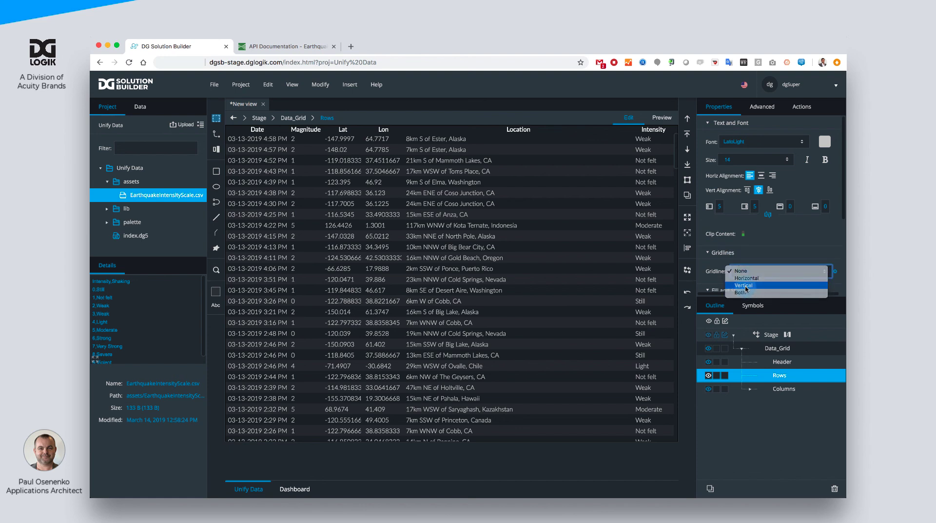
{"action": "scroll", "coordinate": [747, 206], "scroll_direction": "down", "scroll_amount": 2}
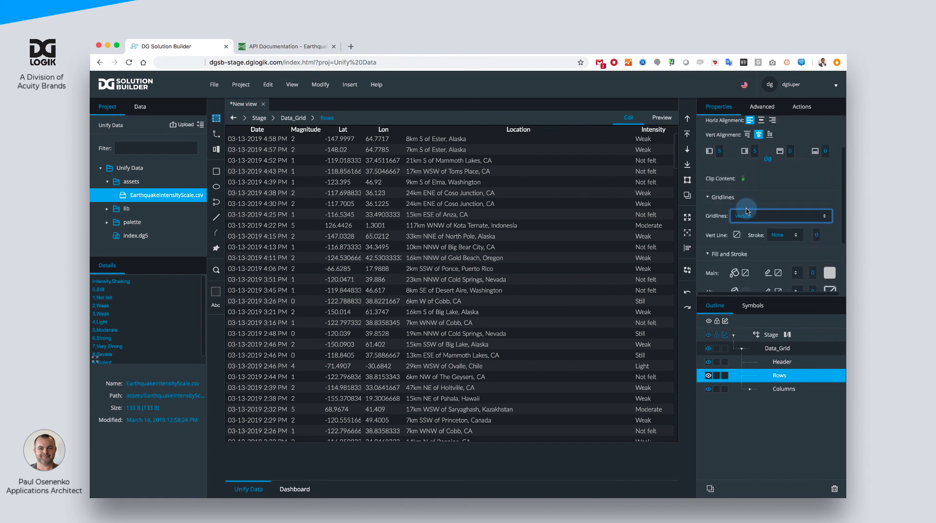
{"action": "left_click", "coordinate": [737, 234]}
{"action": "left_click", "coordinate": [637, 288]}
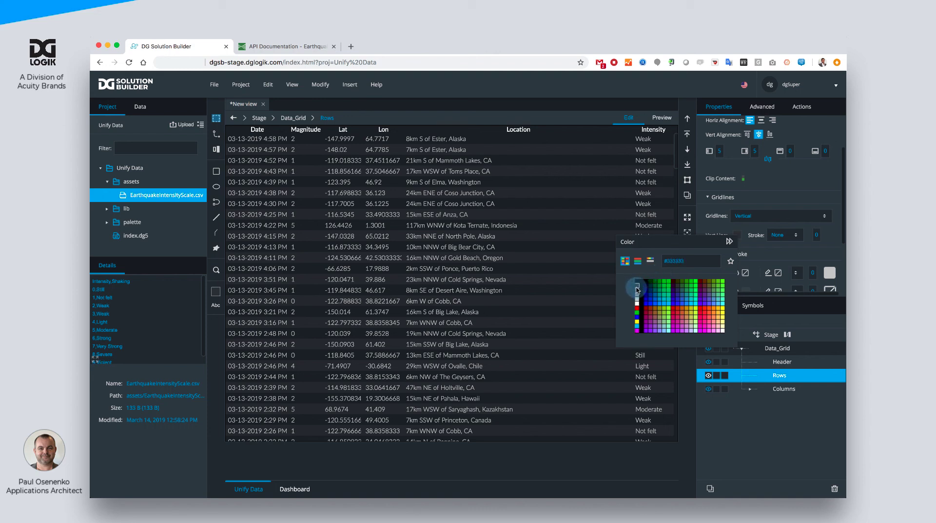
- Give the vertical gridlines a Solid stroke with a width of 1
{"action": "left_click", "coordinate": [814, 235]}
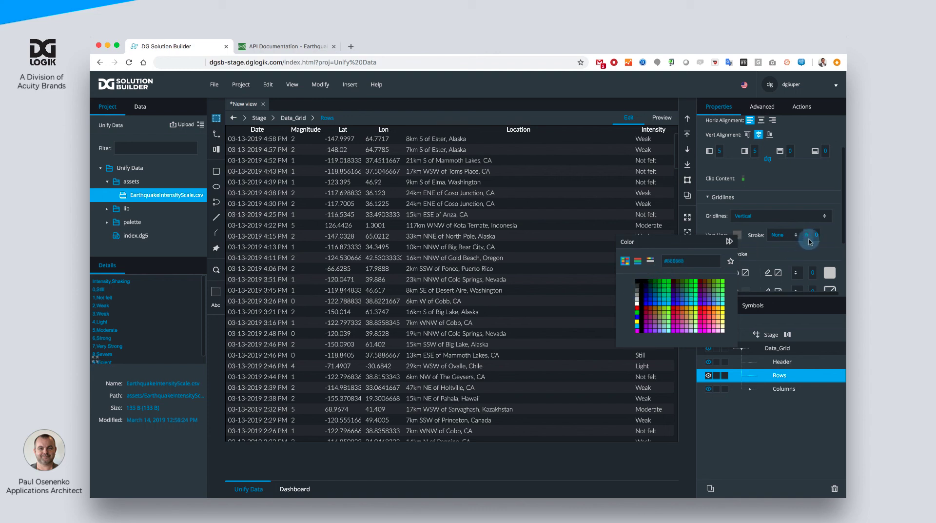
{"action": "type", "text": "1"}
{"action": "left_click", "coordinate": [782, 234]}
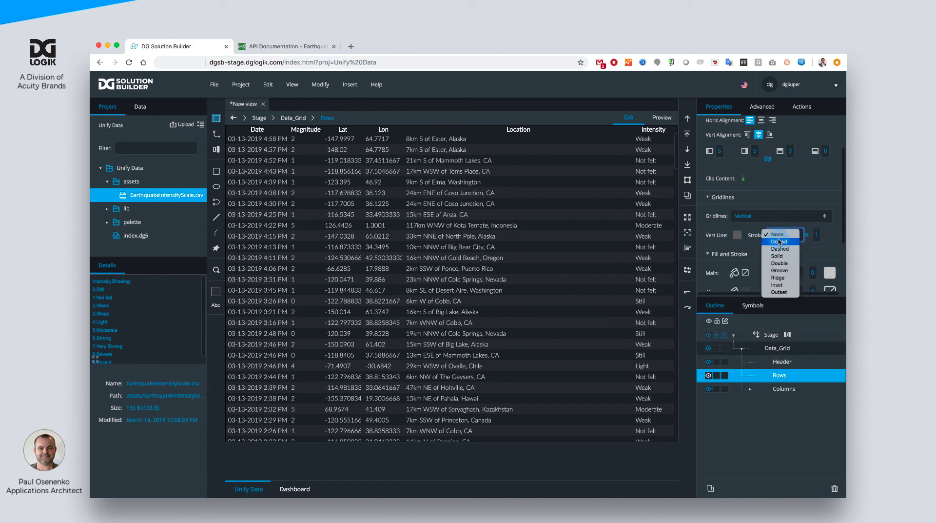
{"action": "left_click", "coordinate": [781, 256]}
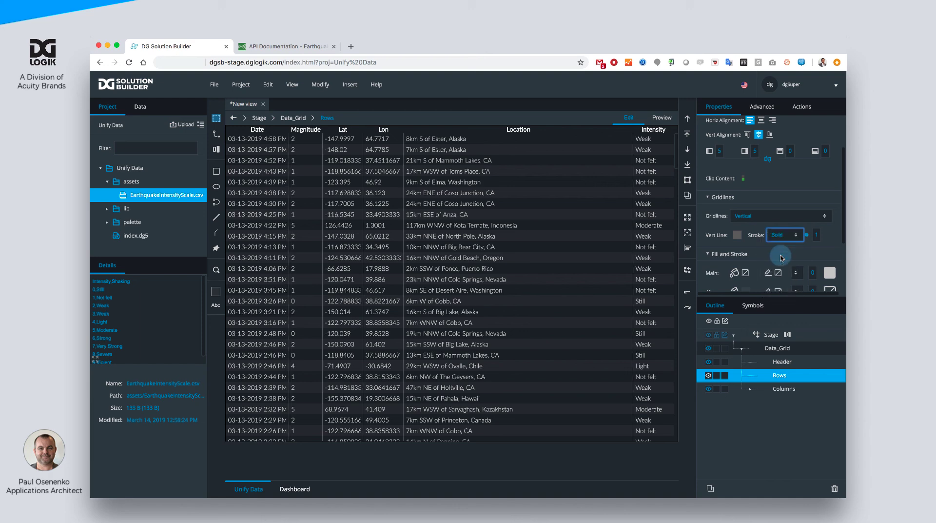